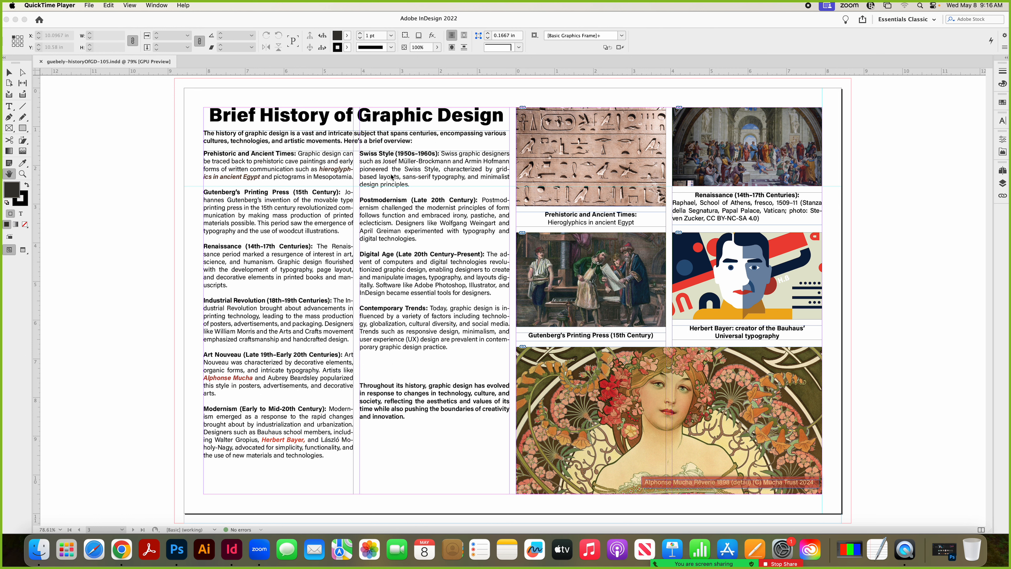
Look through the document's spreads, then return to the Brief History of Graphic Design spread.
{"action": "left_click", "coordinate": [922, 216]}
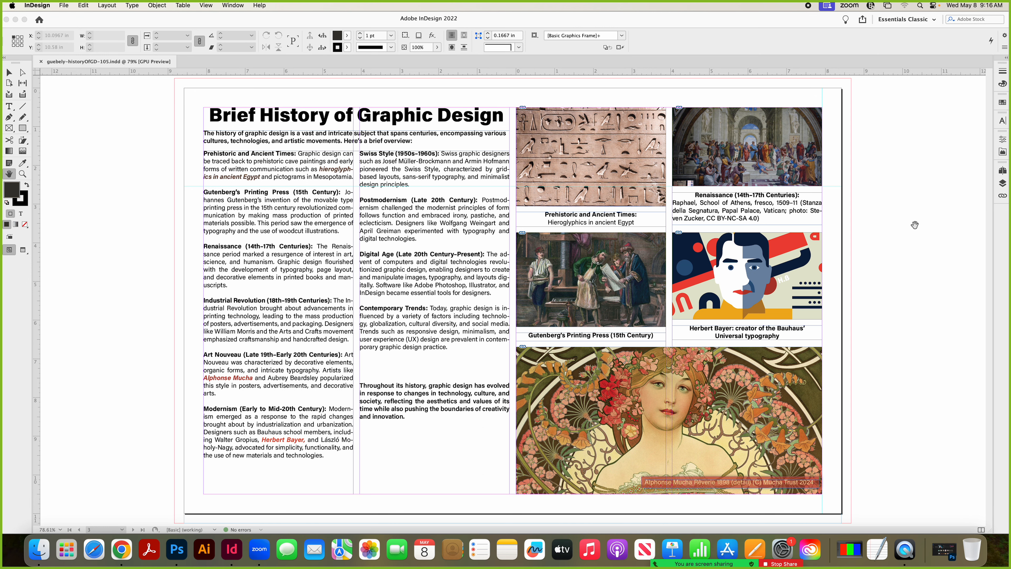
{"action": "scroll", "coordinate": [920, 219], "scroll_direction": "down", "scroll_amount": 20}
{"action": "scroll", "coordinate": [916, 222], "scroll_direction": "down", "scroll_amount": 10}
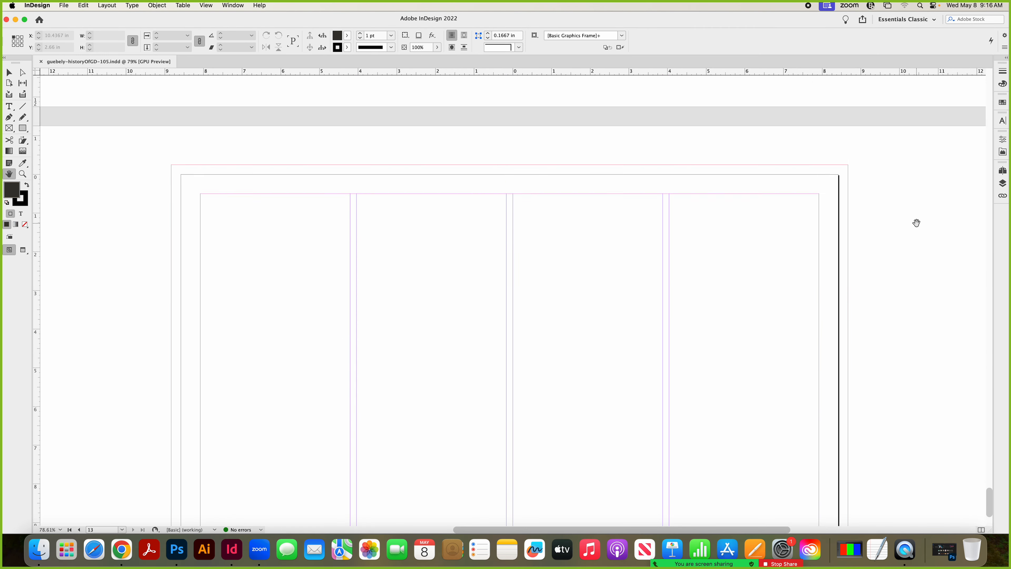
{"action": "scroll", "coordinate": [916, 223], "scroll_direction": "up", "scroll_amount": 20}
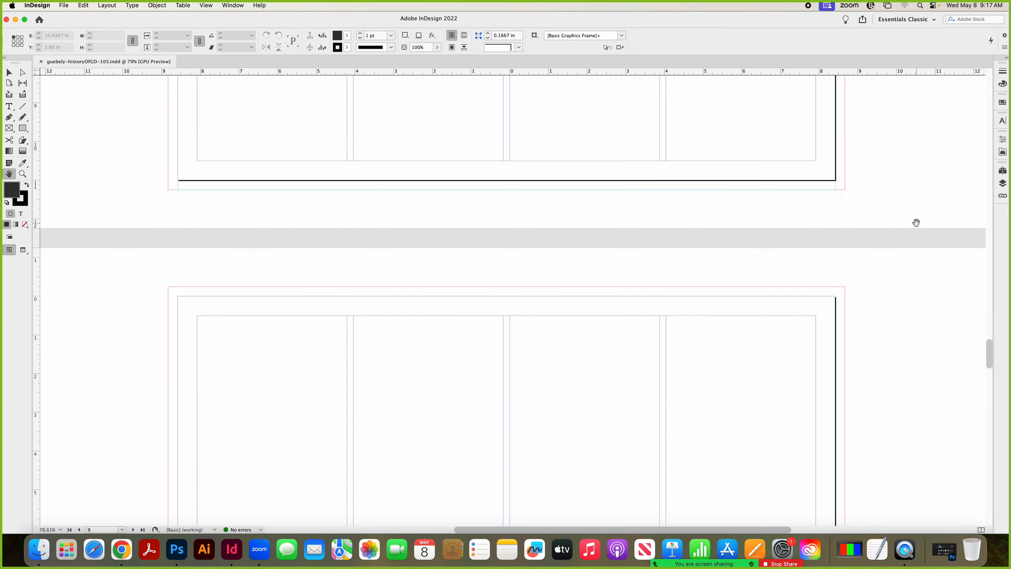
{"action": "scroll", "coordinate": [917, 224], "scroll_direction": "up", "scroll_amount": 20}
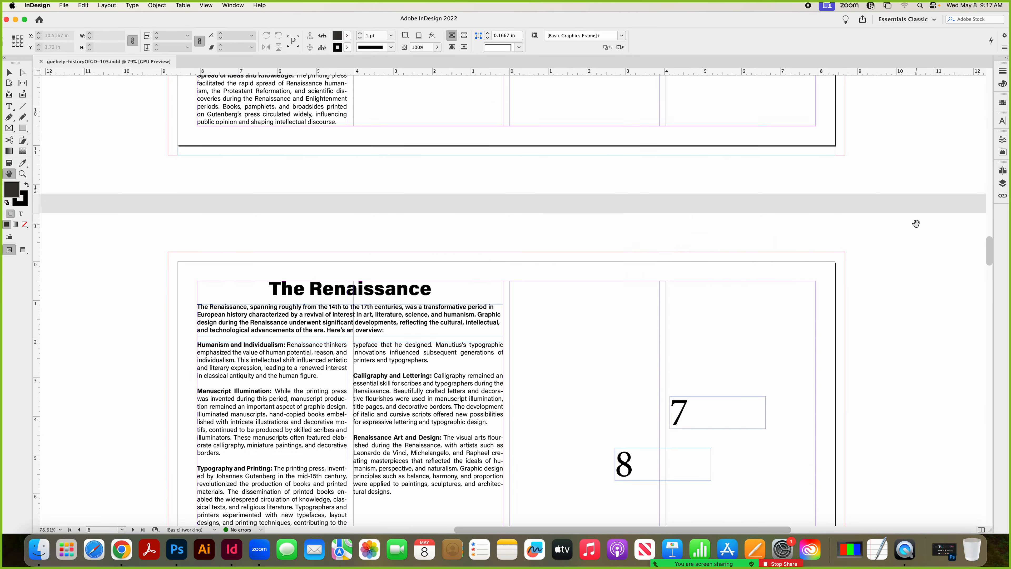
{"action": "scroll", "coordinate": [916, 224], "scroll_direction": "up", "scroll_amount": 10}
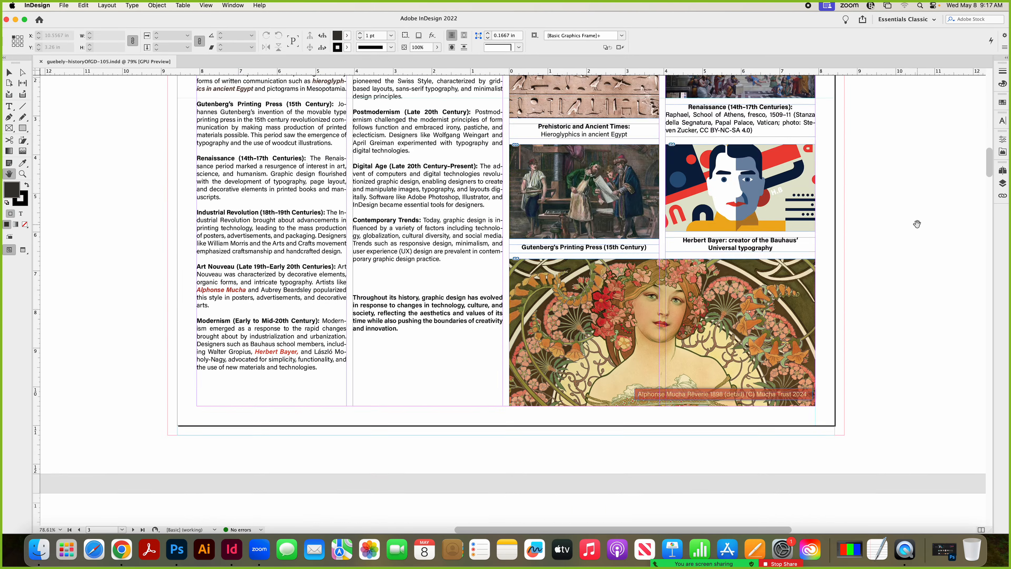
{"action": "left_click_drag", "start_coordinate": [991, 154], "coordinate": [990, 160]}
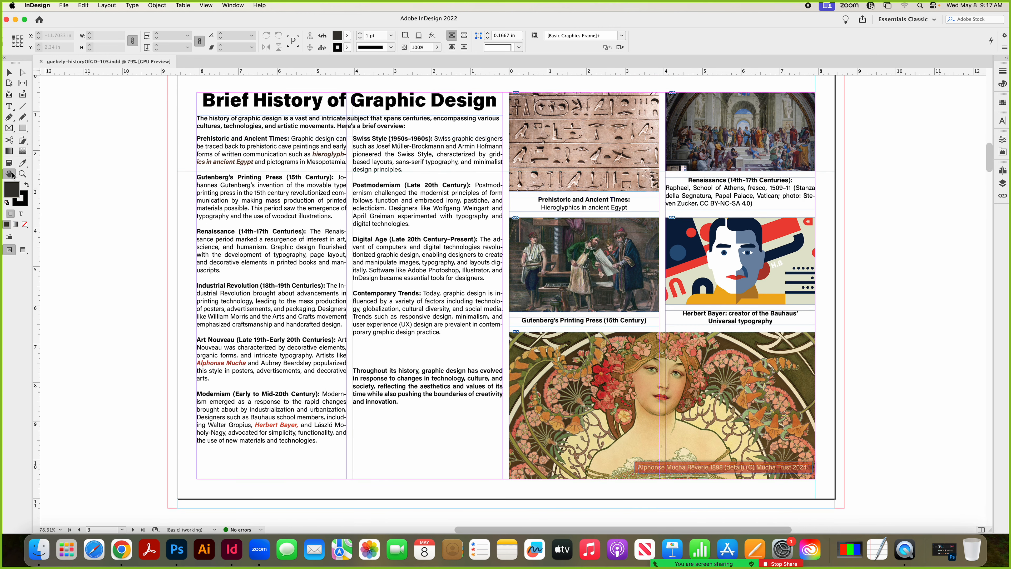
{"action": "left_click_drag", "start_coordinate": [344, 153], "coordinate": [351, 168]}
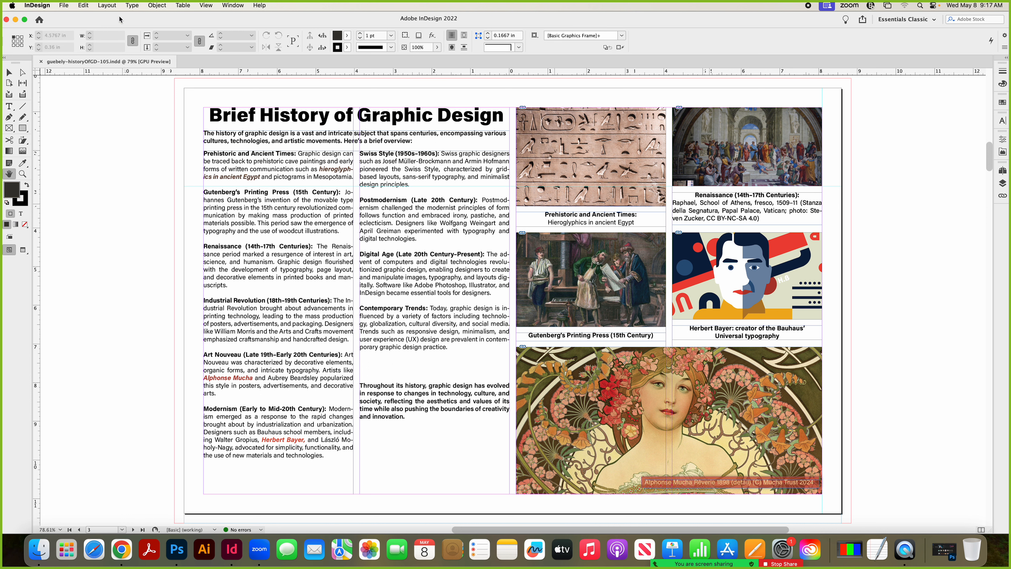
Open the Package check and review the color type and resolution of the first four files under Links and Images.
{"action": "left_click", "coordinate": [66, 6]}
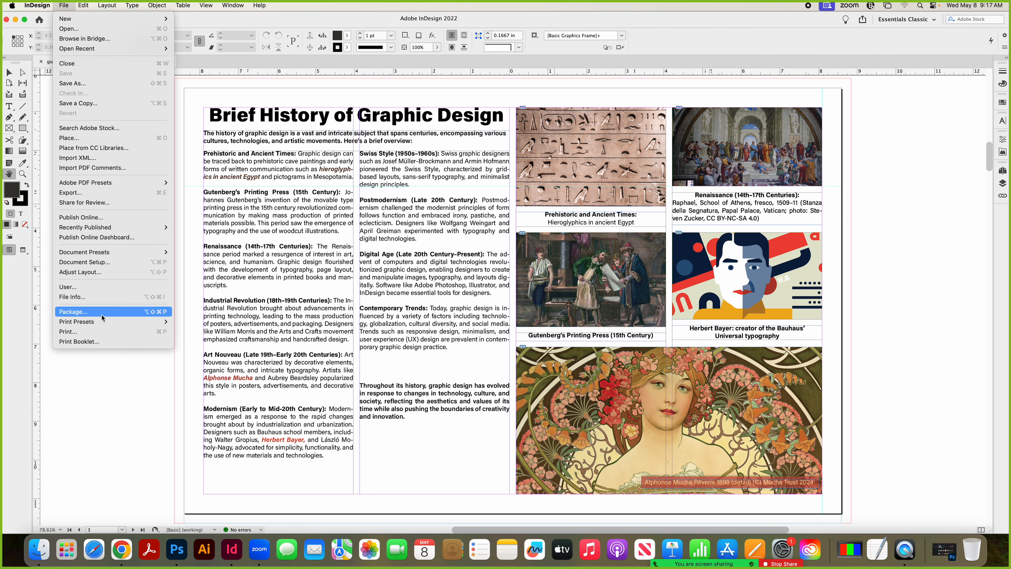
{"action": "left_click", "coordinate": [83, 315]}
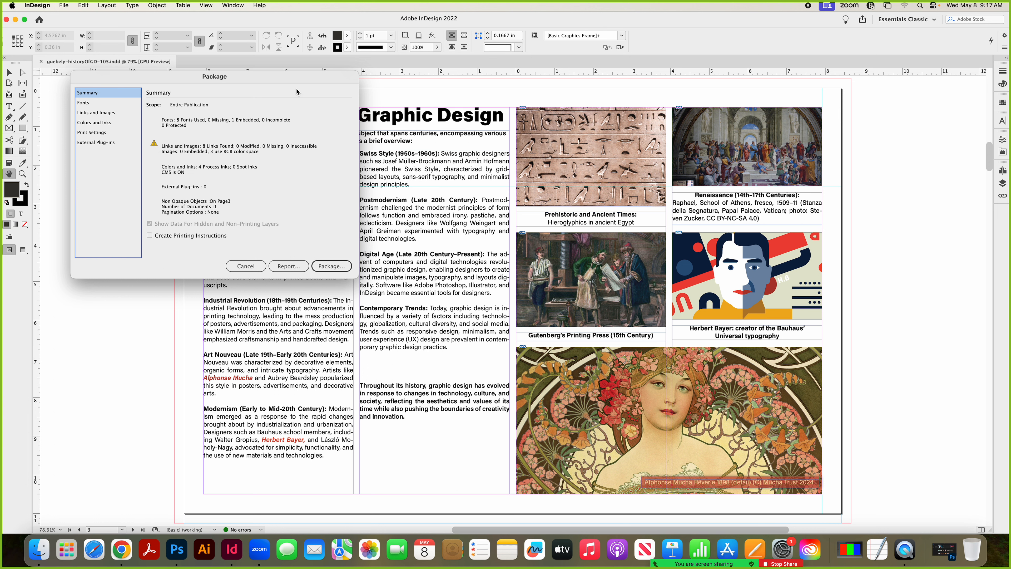
{"action": "left_click", "coordinate": [97, 113]}
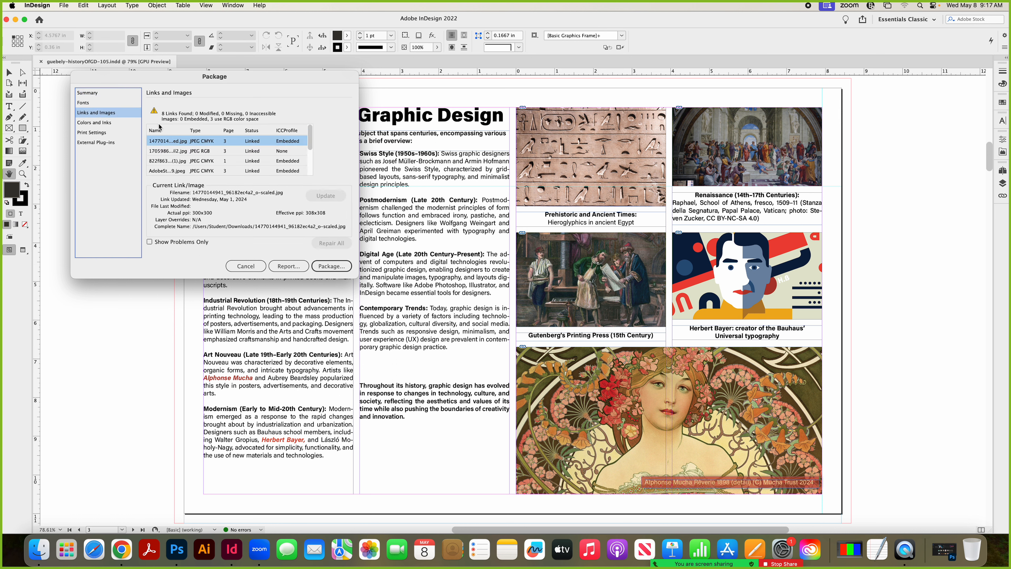
{"action": "left_click", "coordinate": [311, 140]}
{"action": "left_click", "coordinate": [205, 141]}
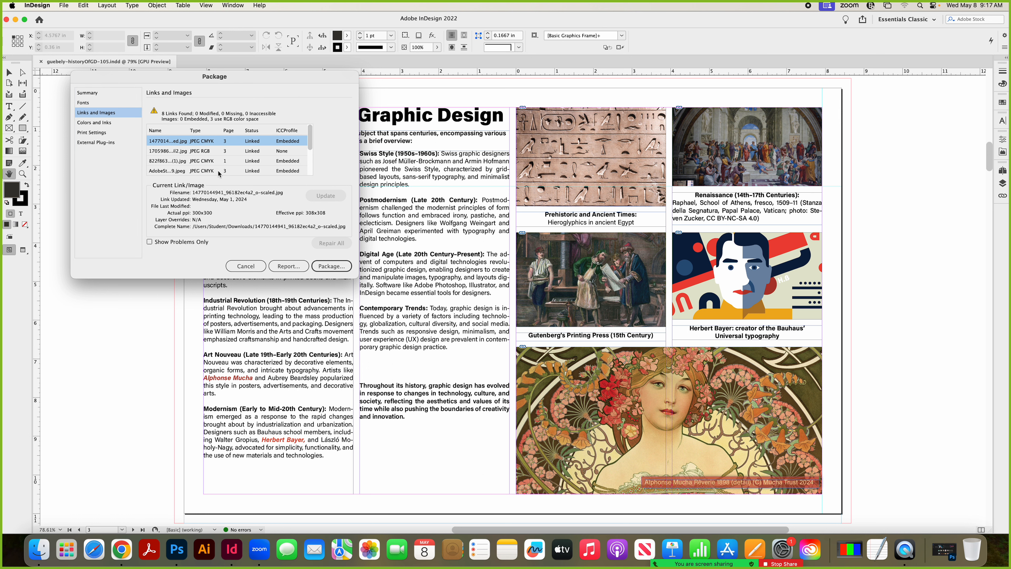
{"action": "left_click", "coordinate": [207, 152]}
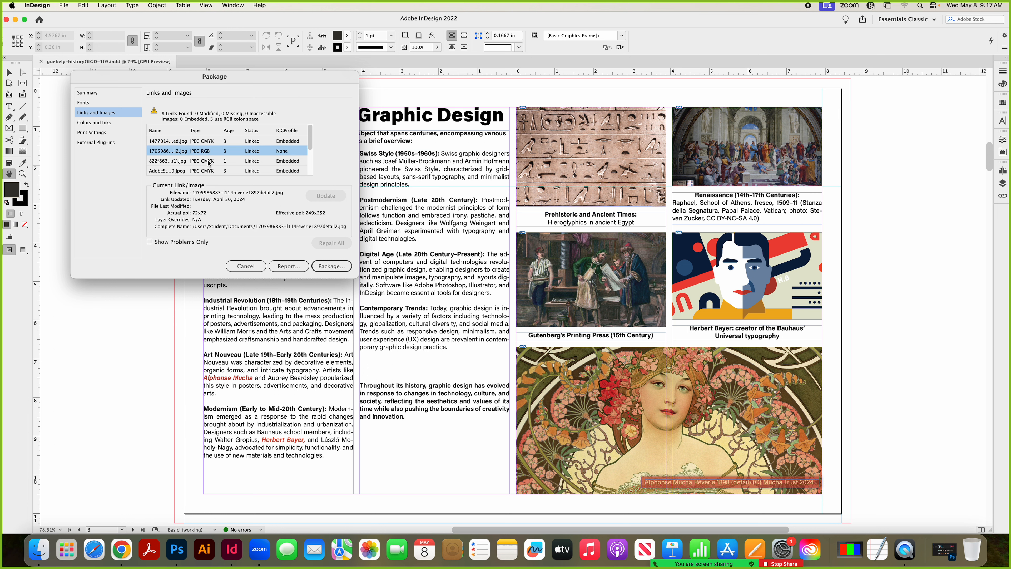
{"action": "left_click", "coordinate": [208, 162]}
{"action": "left_click_drag", "start_coordinate": [310, 141], "coordinate": [311, 149]}
{"action": "left_click", "coordinate": [199, 150]}
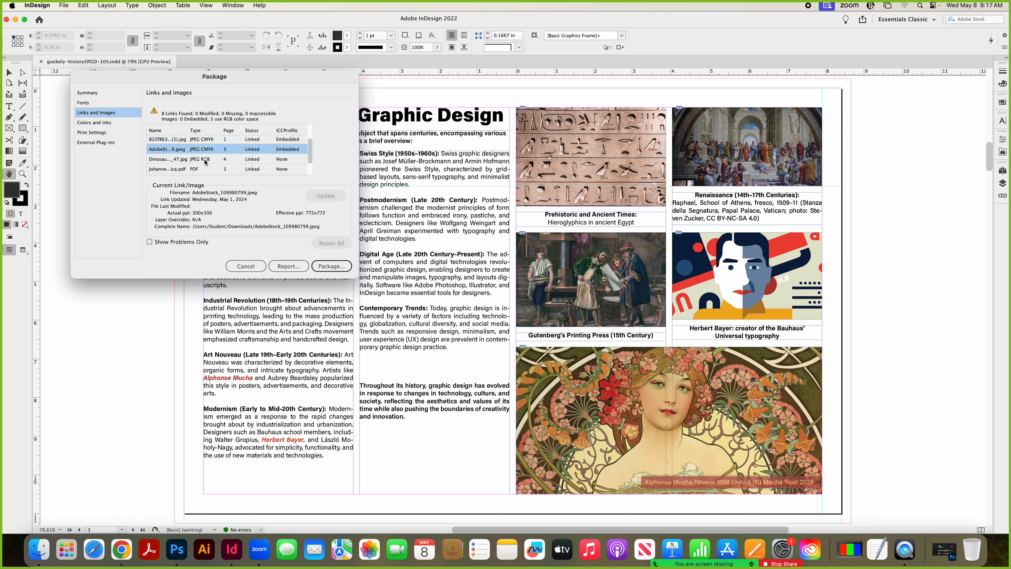
Inspect the link details of the RGB images and the Gutenberg PDF, and close the check without packaging.
{"action": "mouse_move", "coordinate": [311, 144]}
{"action": "left_mouse_down"}
{"action": "mouse_move", "coordinate": [312, 161]}
{"action": "mouse_move", "coordinate": [316, 127]}
{"action": "left_mouse_up"}
{"action": "left_click", "coordinate": [212, 141]}
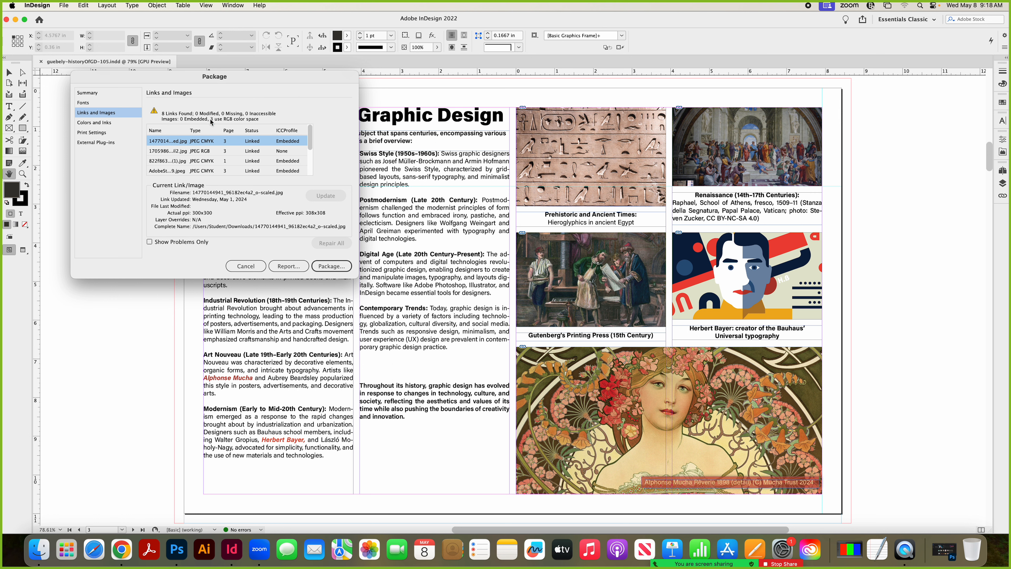
{"action": "left_click", "coordinate": [311, 136]}
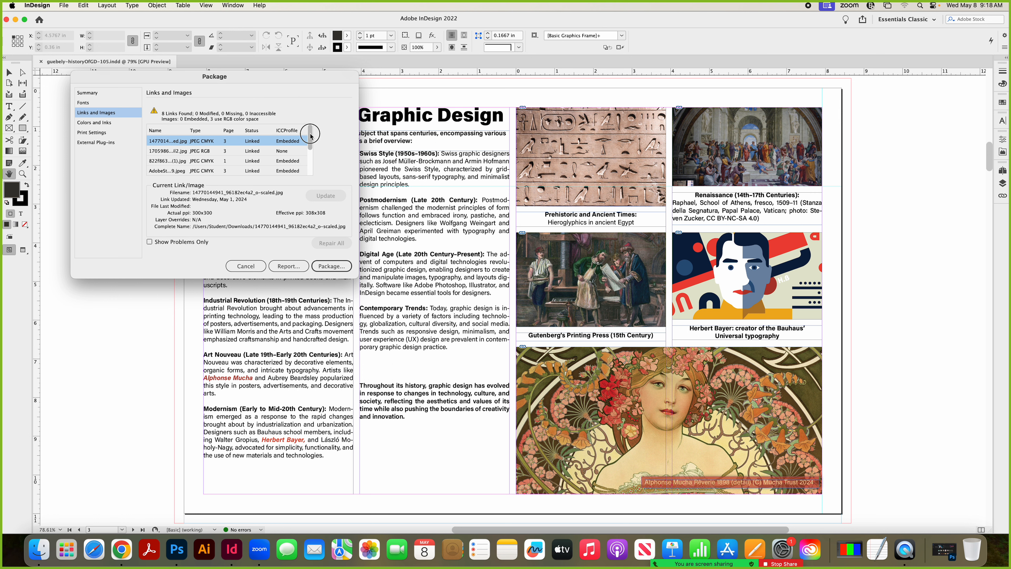
{"action": "left_click", "coordinate": [194, 153]}
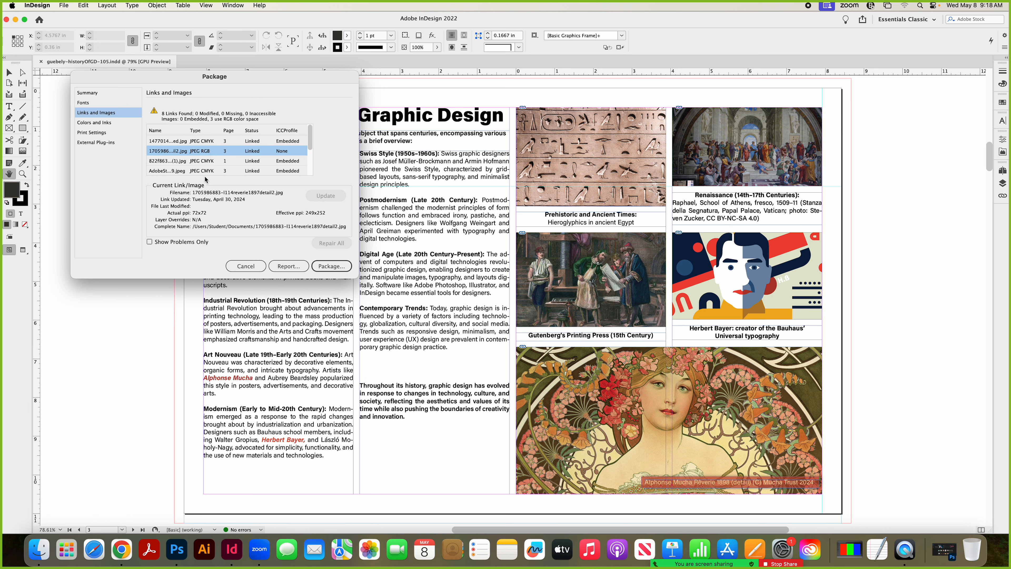
{"action": "left_click_drag", "start_coordinate": [310, 136], "coordinate": [312, 154]}
{"action": "left_click", "coordinate": [229, 157]}
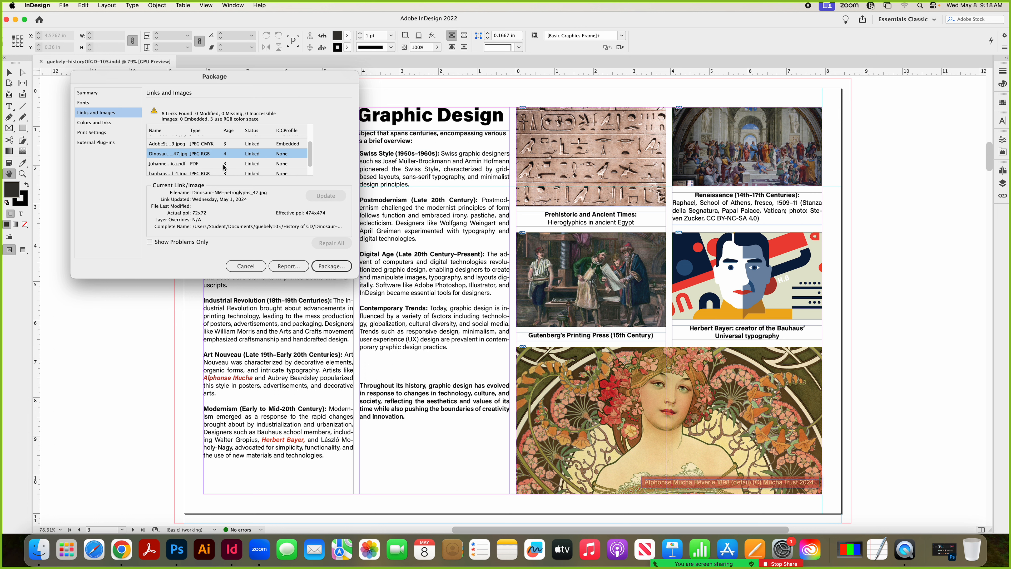
{"action": "left_click", "coordinate": [192, 167]}
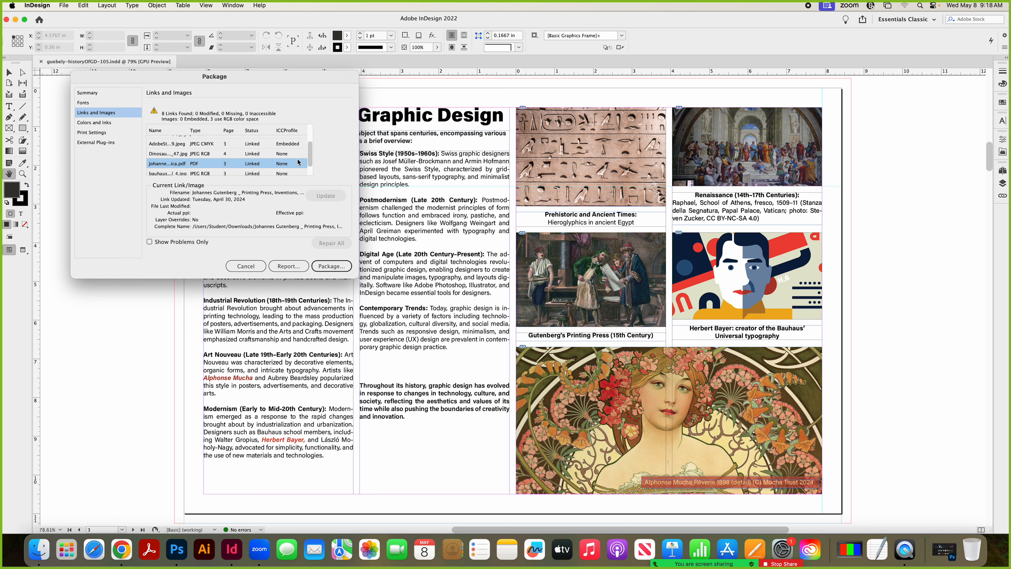
{"action": "left_click_drag", "start_coordinate": [313, 158], "coordinate": [311, 167]}
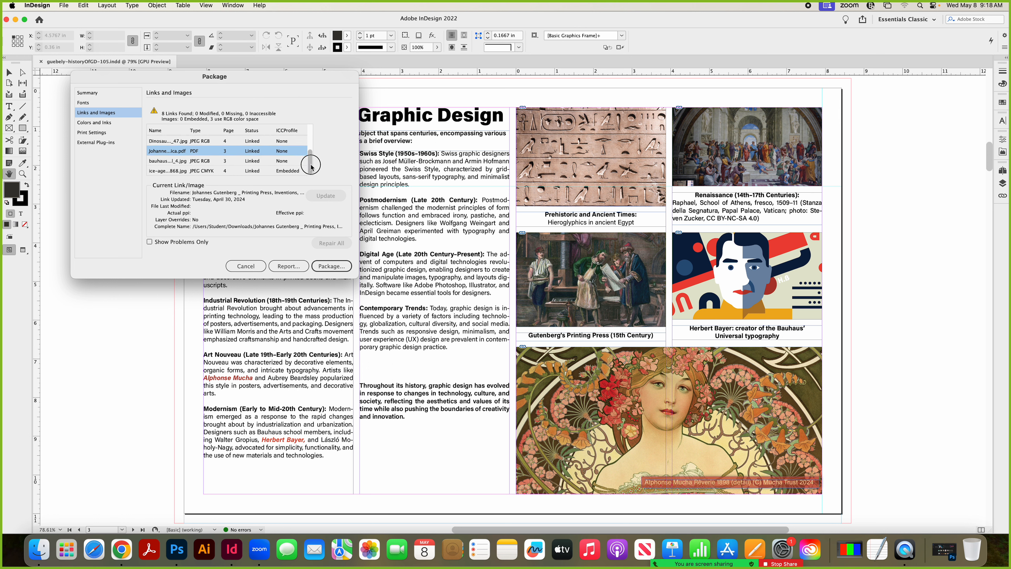
{"action": "left_click", "coordinate": [195, 164]}
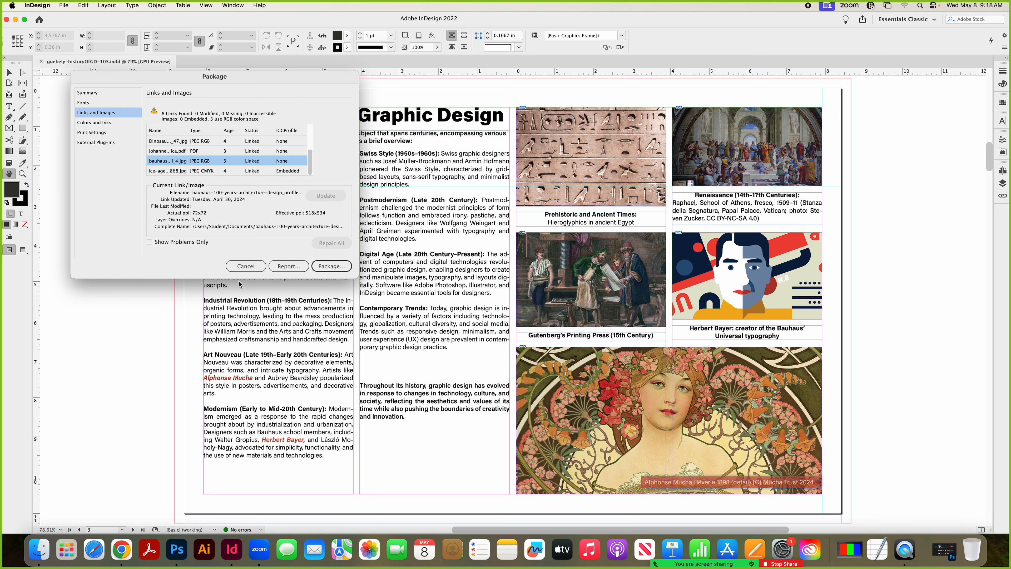
{"action": "left_click", "coordinate": [246, 267]}
{"action": "left_click", "coordinate": [243, 266]}
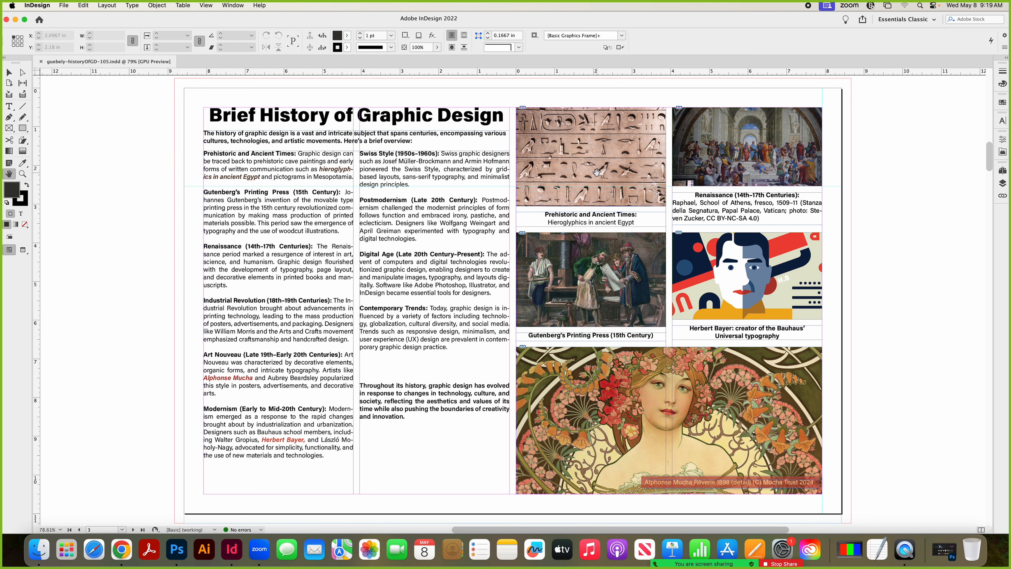
Open the hieroglyphics image from the layout for editing in Adobe Photoshop 2022.
{"action": "left_click", "coordinate": [9, 73]}
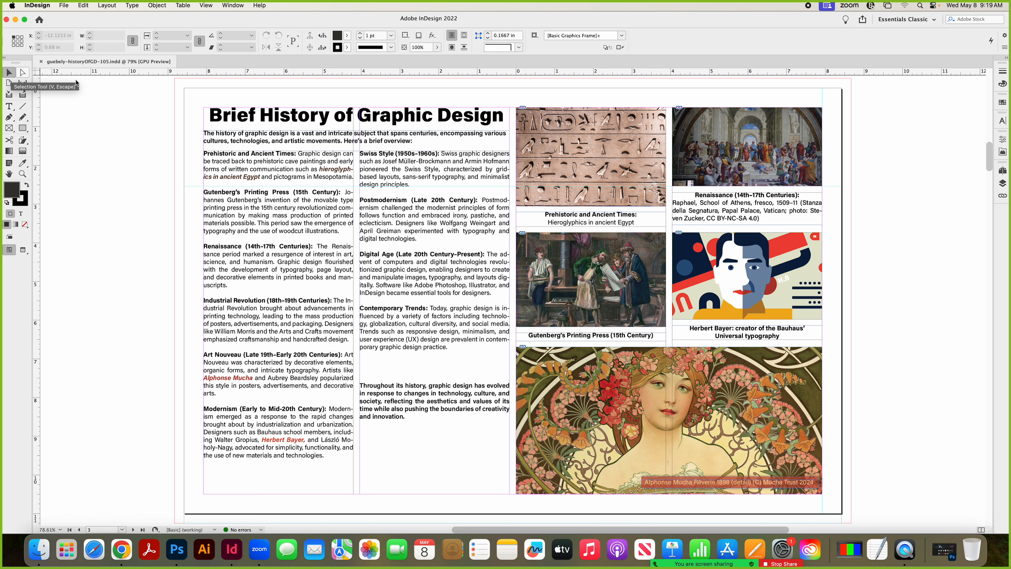
{"action": "left_click", "coordinate": [569, 149]}
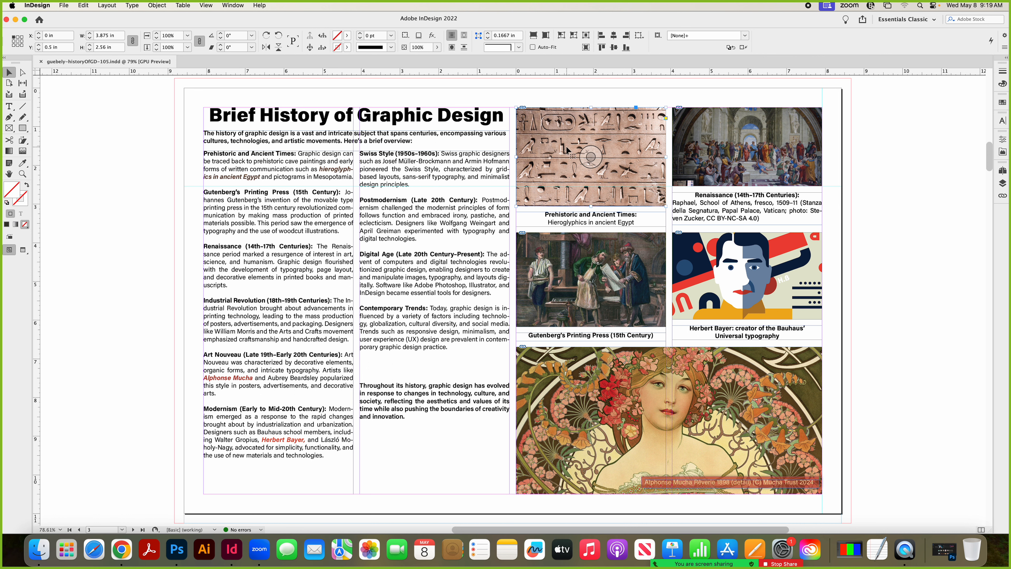
{"action": "right_click", "coordinate": [567, 150]}
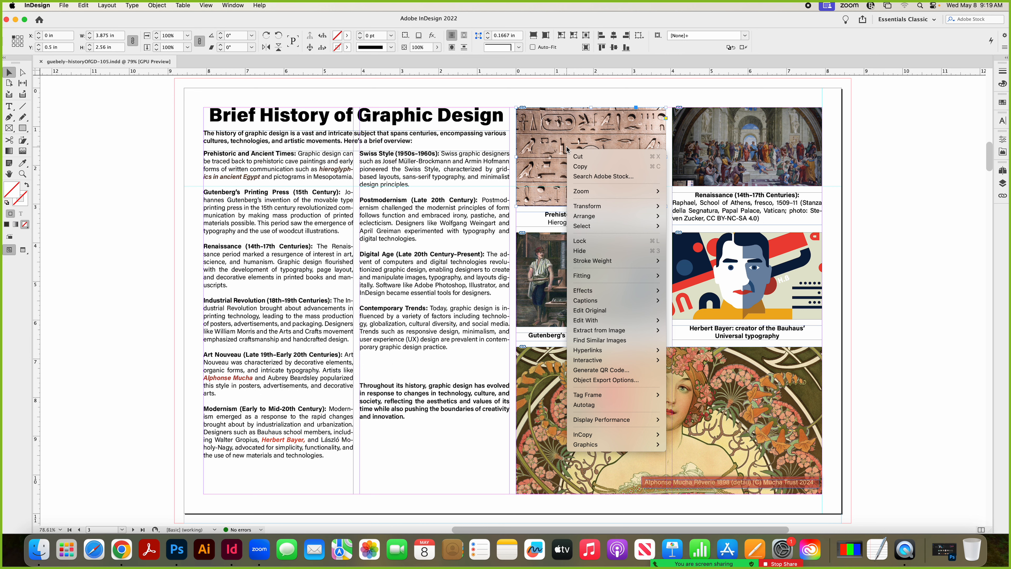
{"action": "mouse_move", "coordinate": [593, 360]}
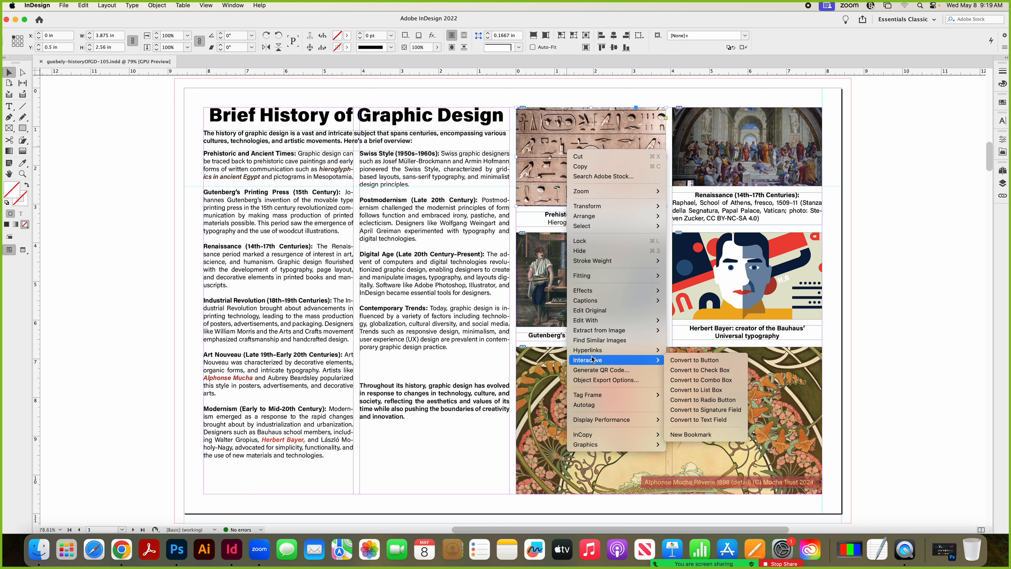
{"action": "mouse_move", "coordinate": [594, 324]}
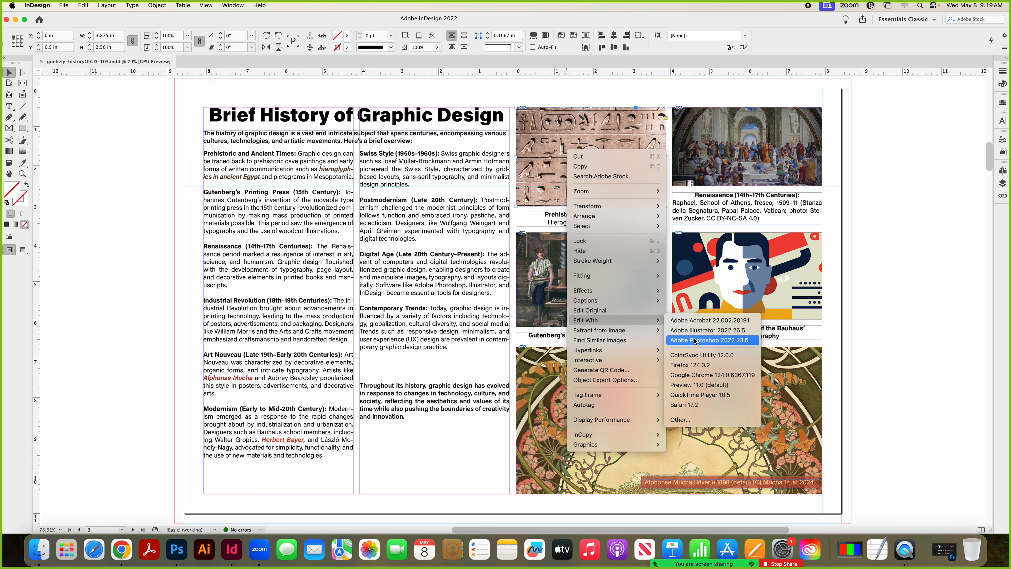
{"action": "left_click", "coordinate": [711, 342]}
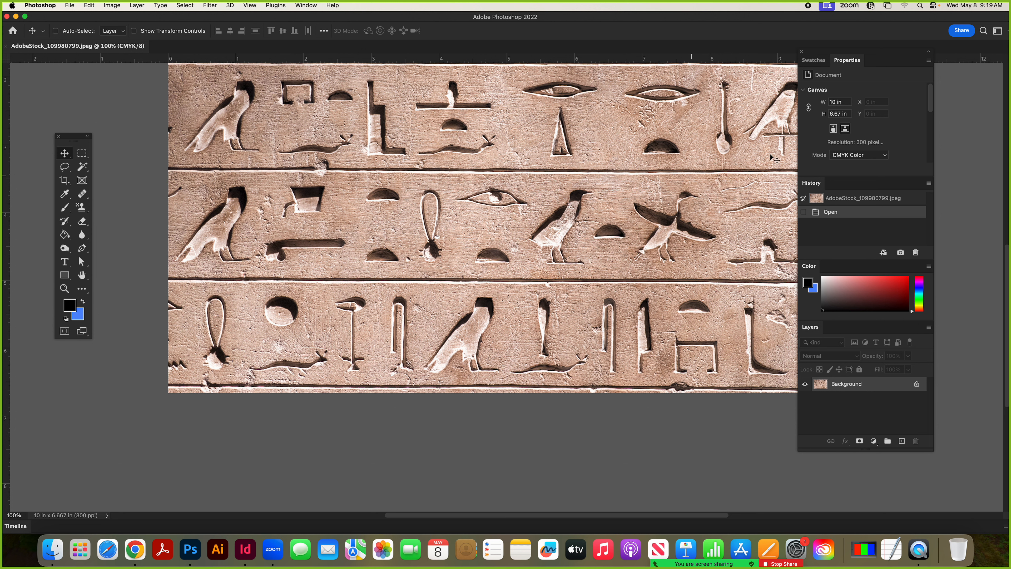
Check the color mode of the hieroglyphics image.
{"action": "left_click", "coordinate": [110, 5]}
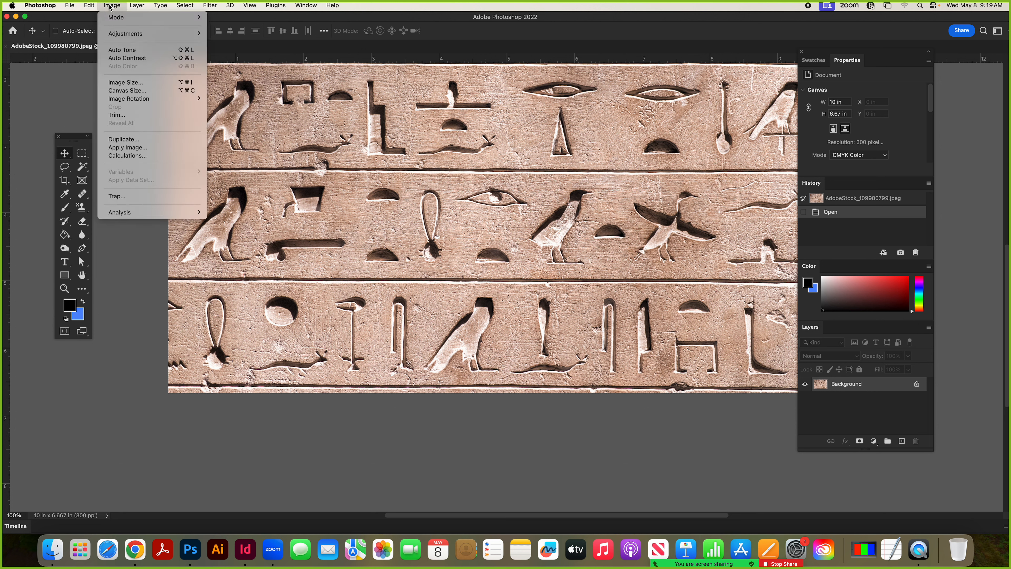
{"action": "mouse_move", "coordinate": [131, 17]}
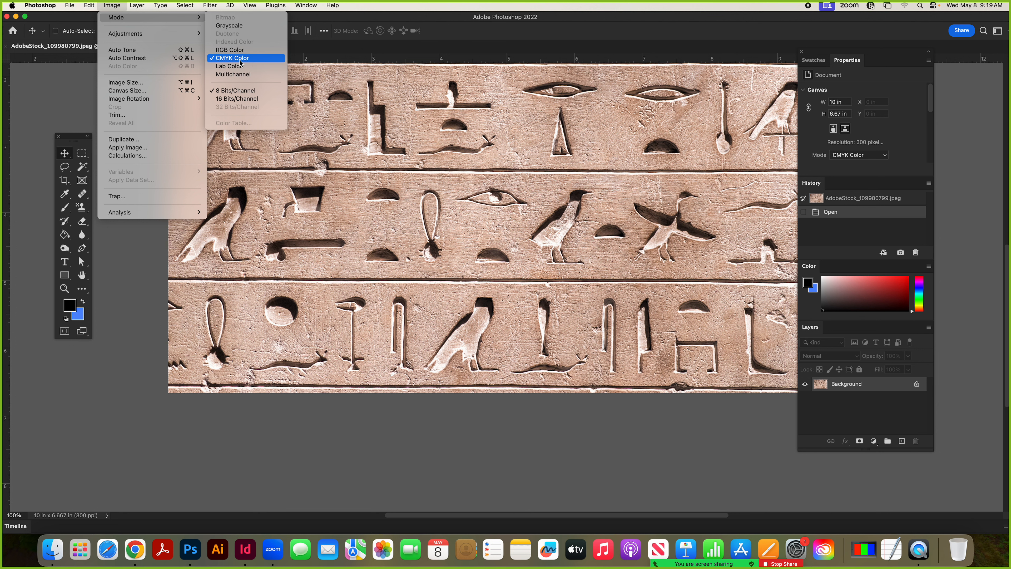
{"action": "left_click", "coordinate": [112, 6]}
Check the hieroglyphics image's size and resolution without changing them, and close the file.
{"action": "left_click", "coordinate": [111, 6]}
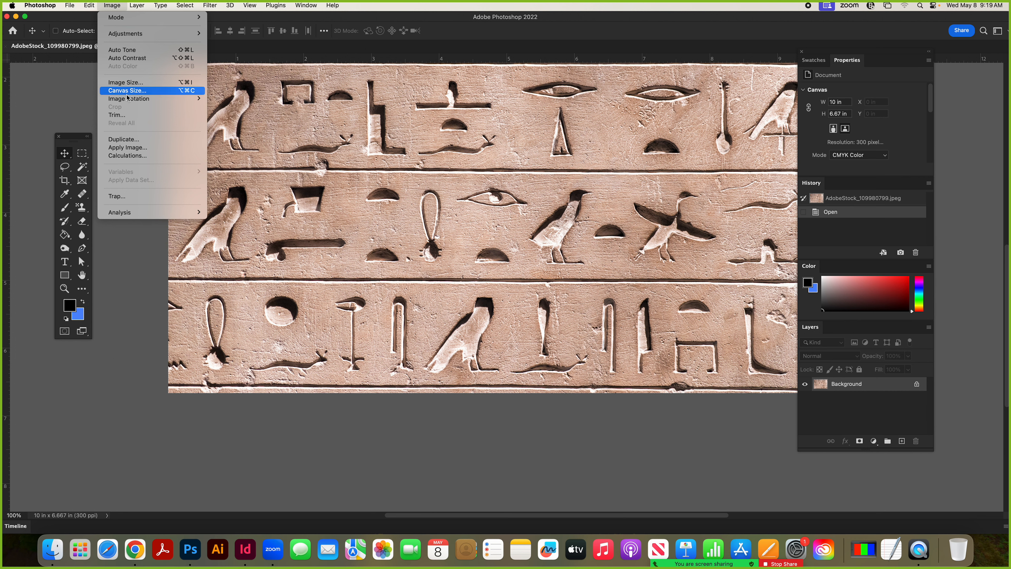
{"action": "left_click", "coordinate": [126, 82]}
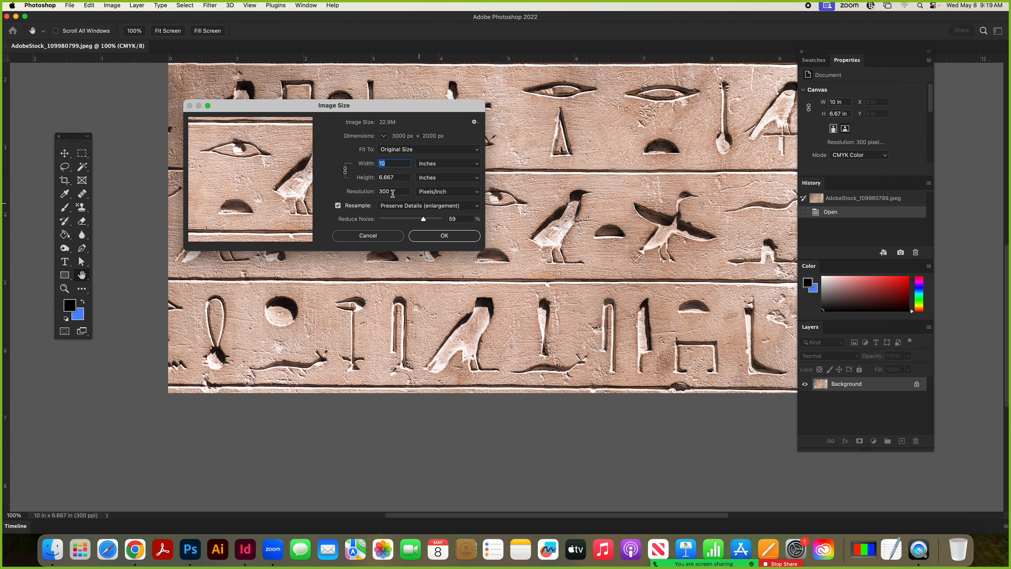
{"action": "double_click", "coordinate": [394, 190]}
{"action": "left_click", "coordinate": [394, 192]}
{"action": "left_click", "coordinate": [370, 241]}
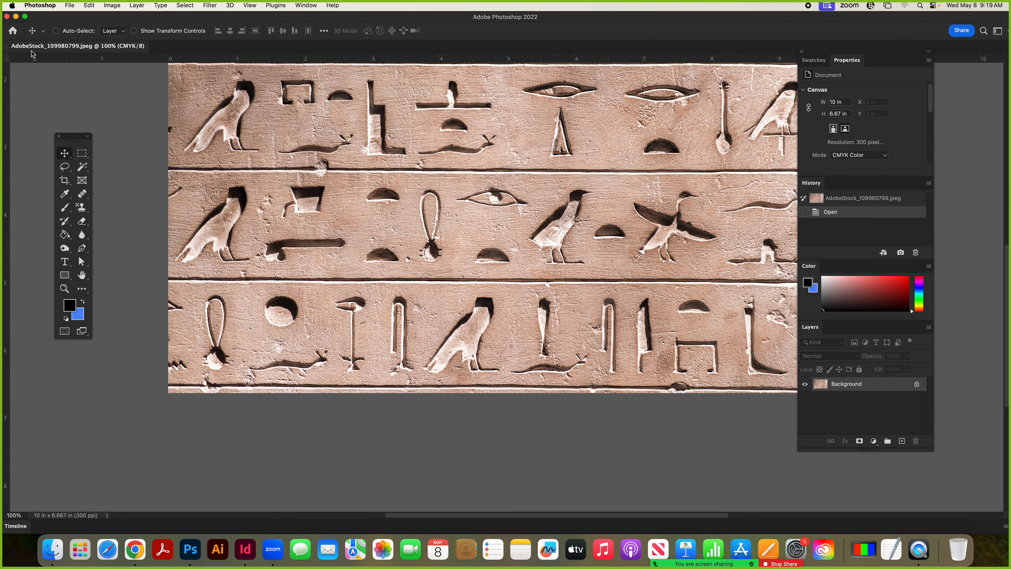
{"action": "left_click", "coordinate": [7, 46]}
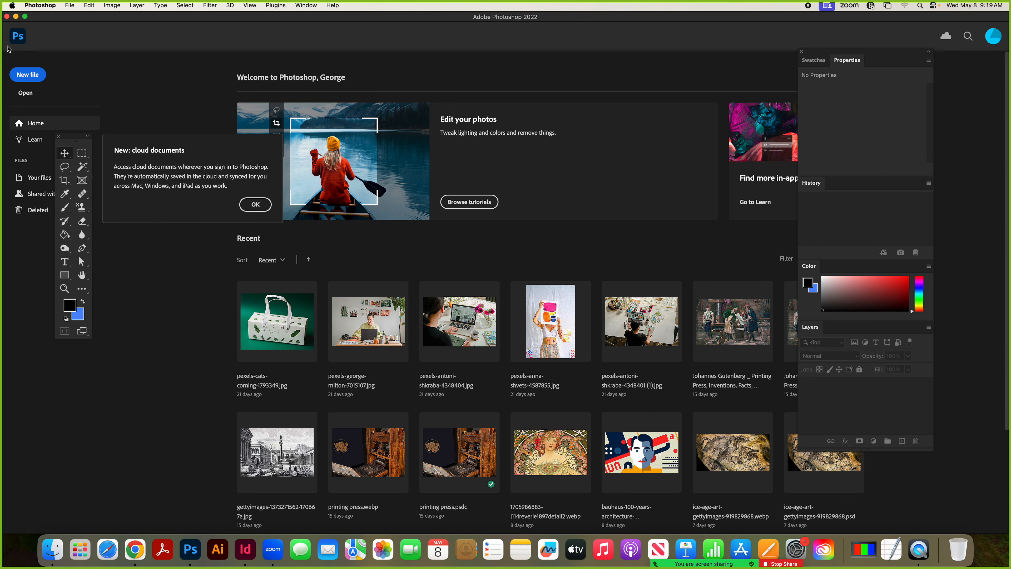
Switch back to InDesign and open the Renaissance School of Athens image from the layout in Adobe Photoshop 2022.
{"action": "left_click", "coordinate": [245, 548]}
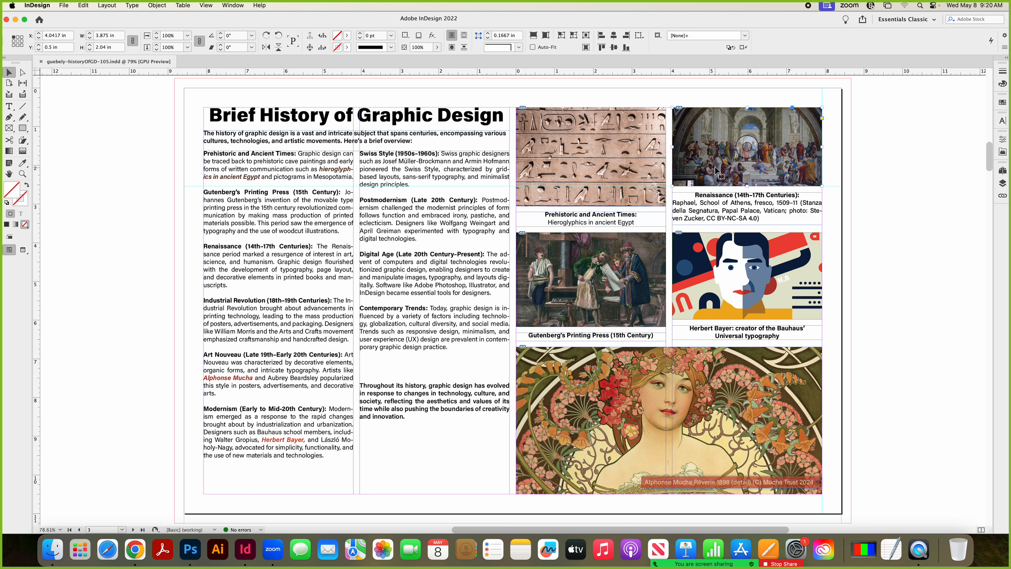
{"action": "right_click", "coordinate": [704, 155]}
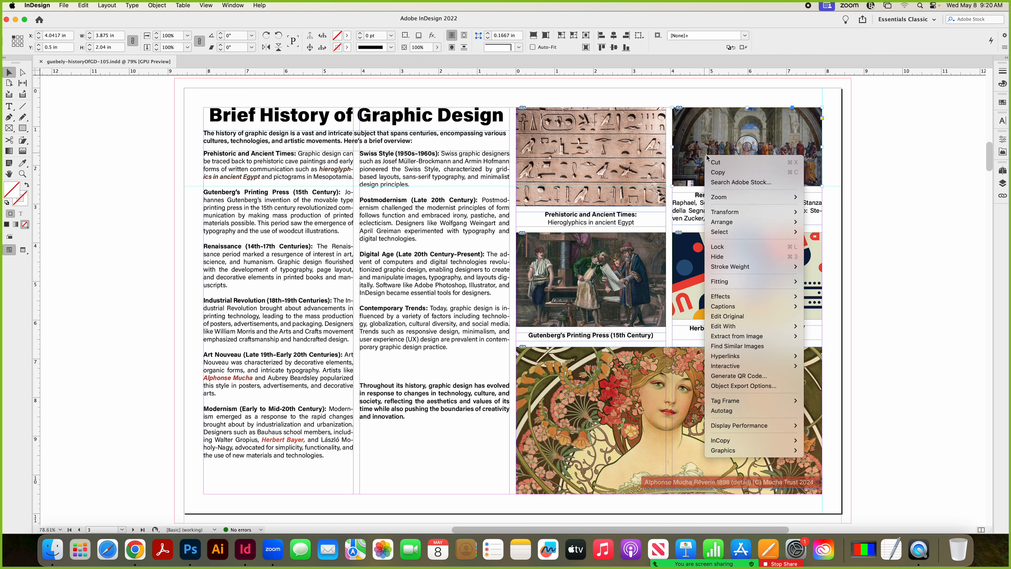
{"action": "mouse_move", "coordinate": [746, 327]}
{"action": "left_click", "coordinate": [852, 346]}
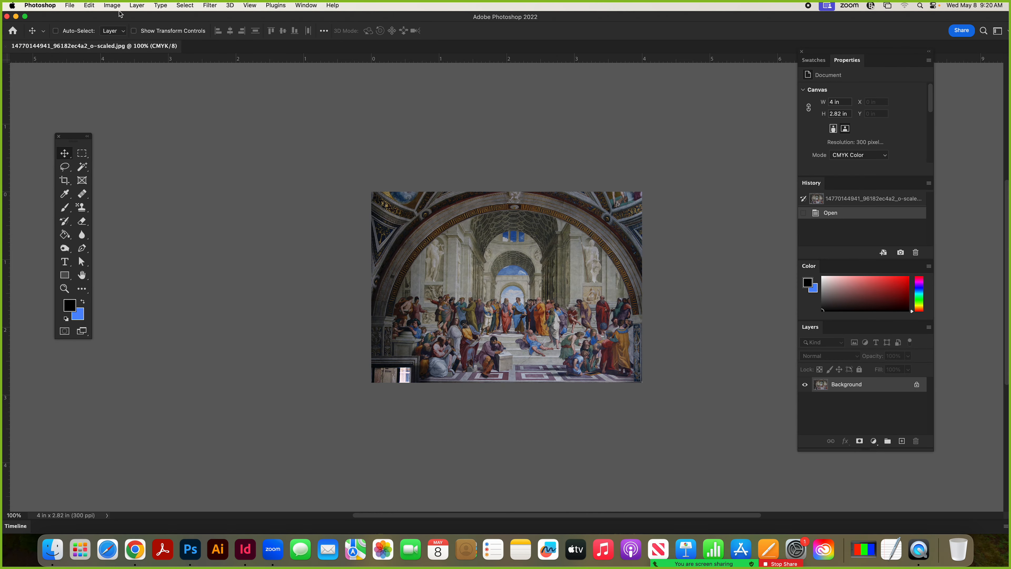
Check the School of Athens image's color mode, size and resolution without changing them, and close the file.
{"action": "left_click", "coordinate": [112, 5]}
{"action": "mouse_move", "coordinate": [120, 17]}
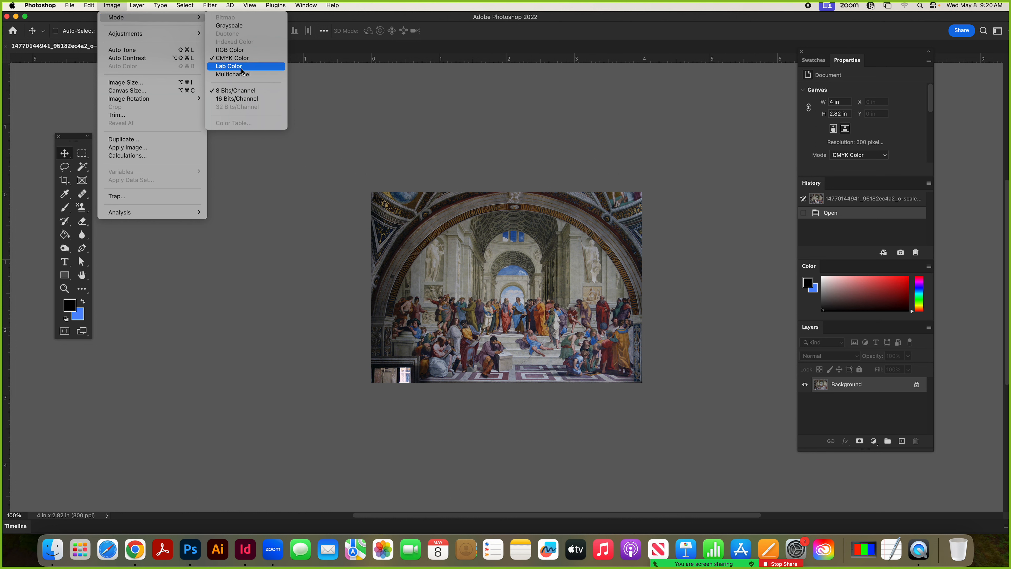
{"action": "left_click", "coordinate": [131, 82]}
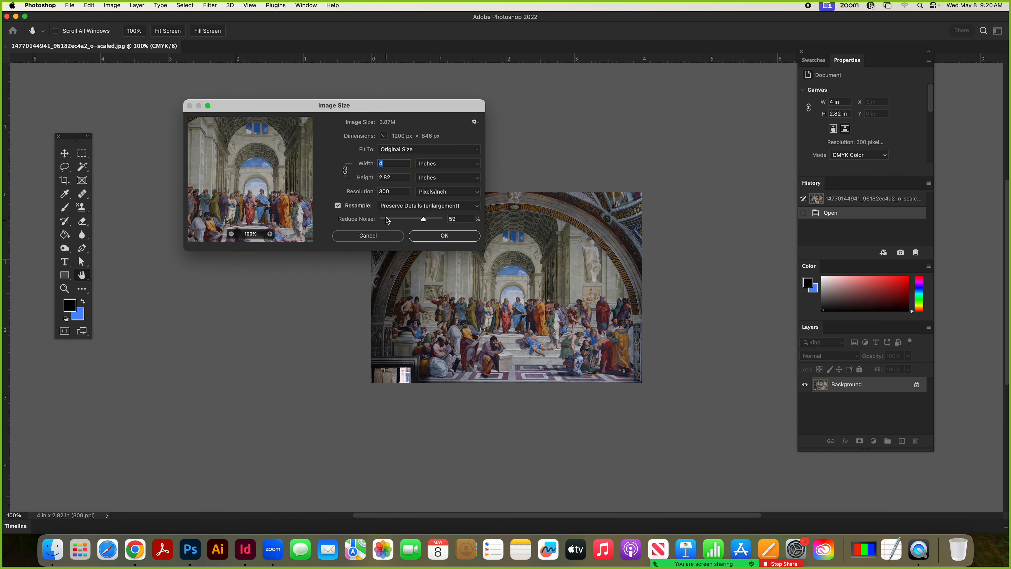
{"action": "double_click", "coordinate": [390, 192]}
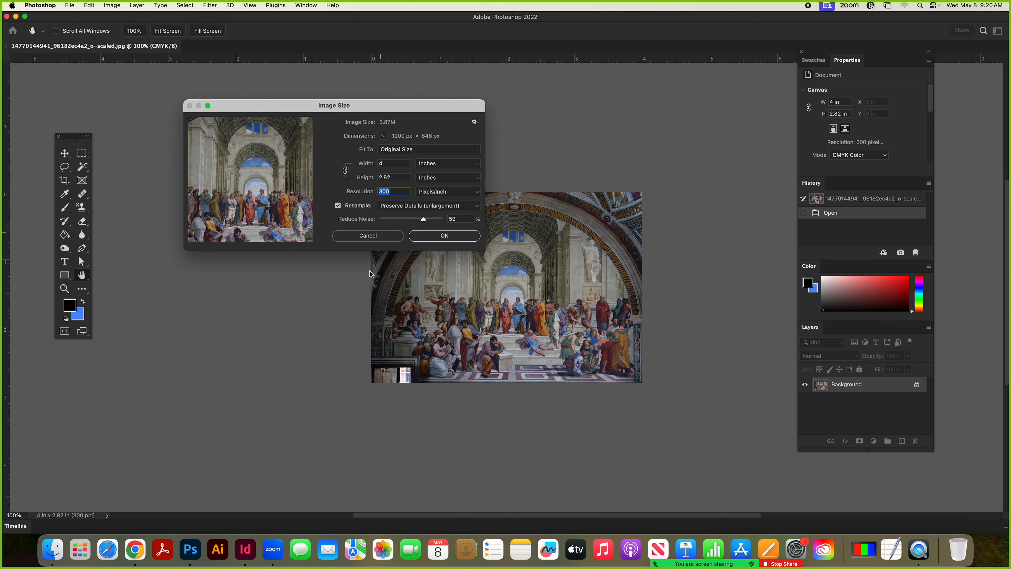
{"action": "left_click", "coordinate": [369, 236]}
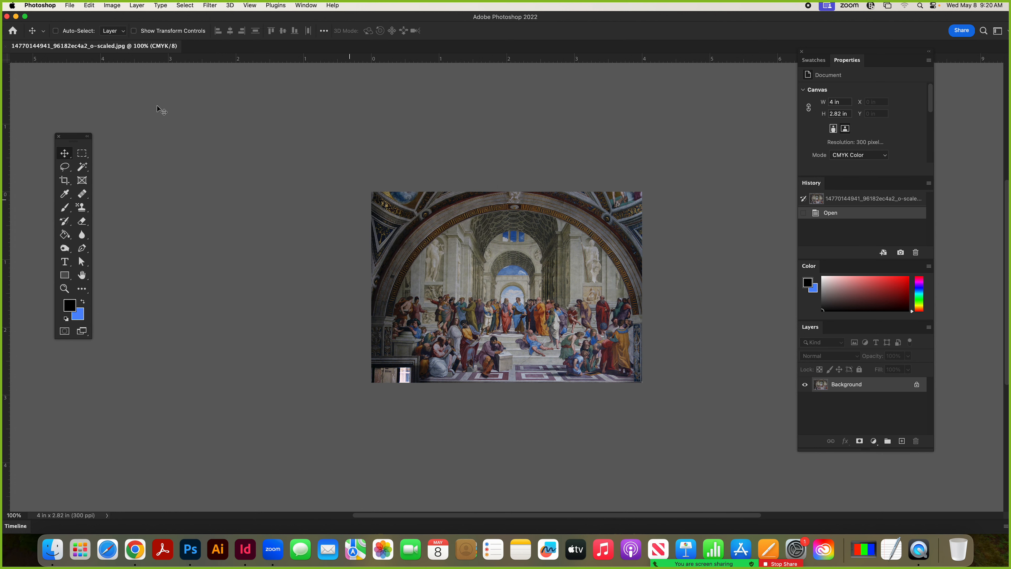
{"action": "left_click", "coordinate": [9, 47]}
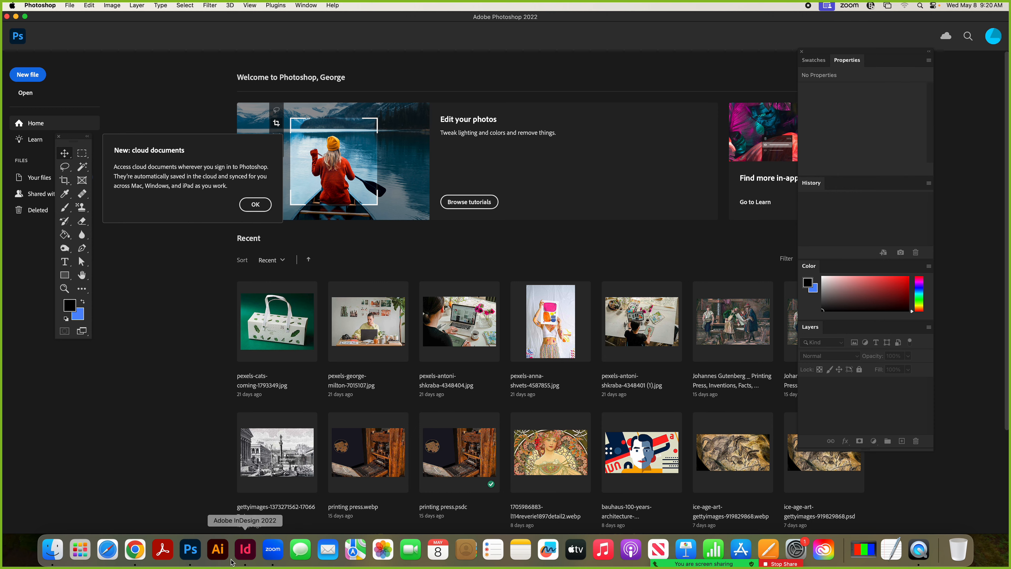
Return to InDesign, inspect the color space and resolution of the linked images in the Package check, and close it without packaging.
{"action": "left_click", "coordinate": [239, 556]}
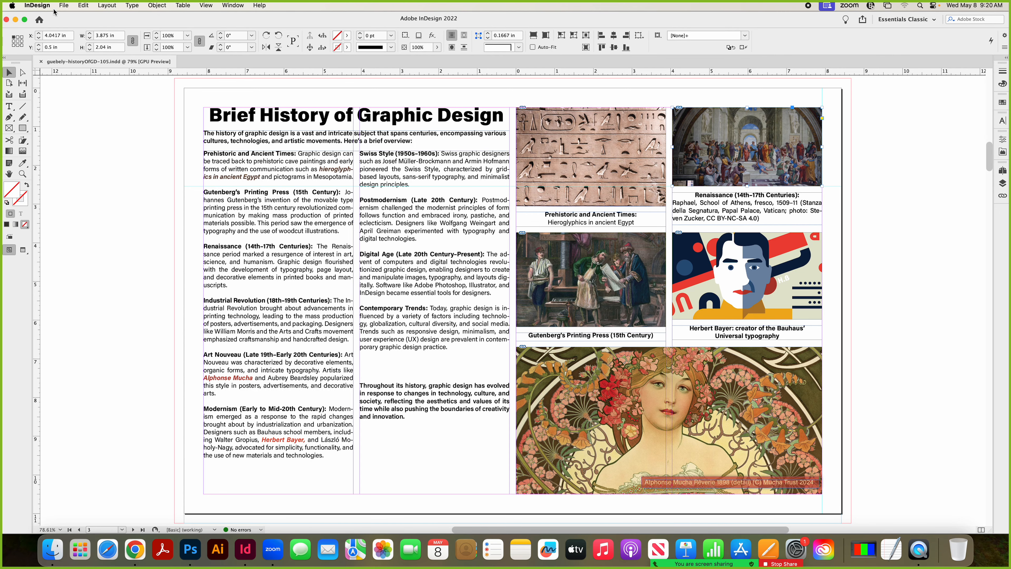
{"action": "left_click", "coordinate": [63, 5]}
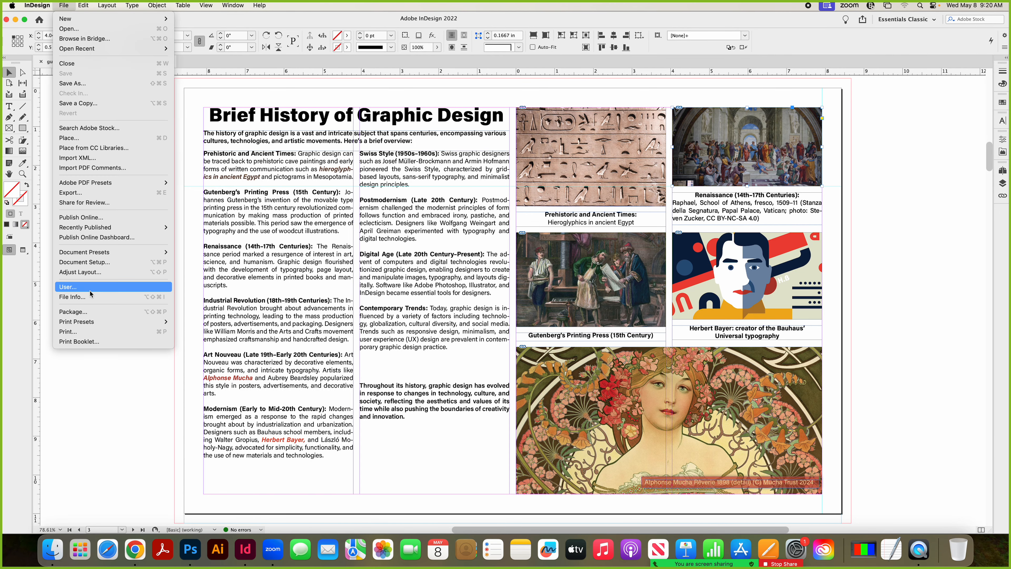
{"action": "left_click", "coordinate": [90, 311]}
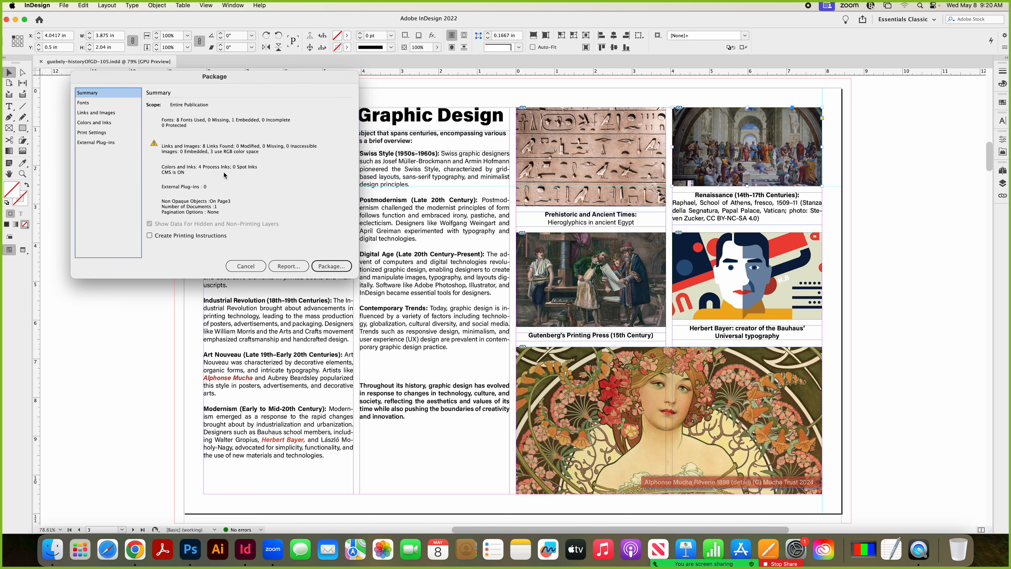
{"action": "left_click", "coordinate": [85, 114]}
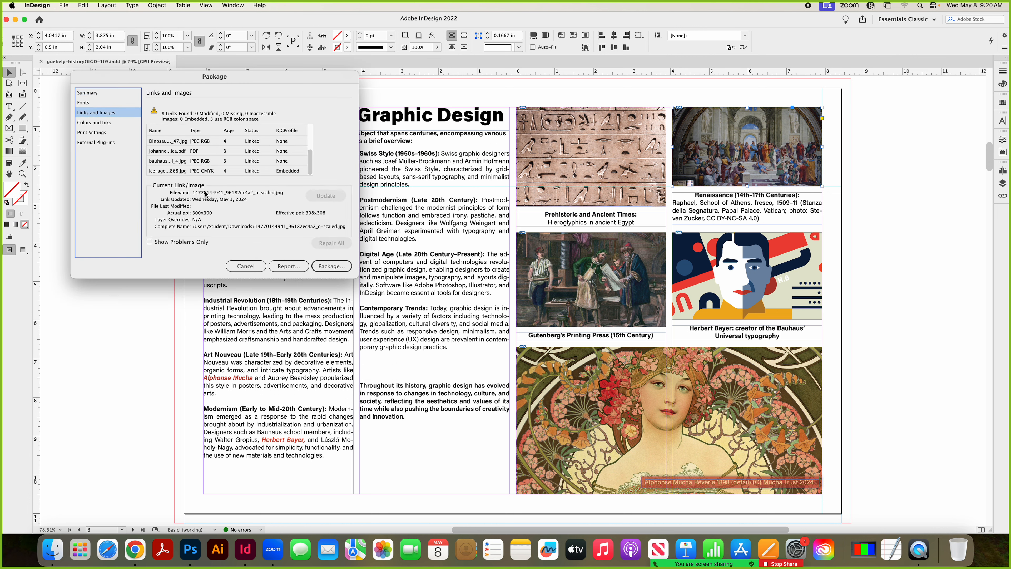
{"action": "left_click_drag", "start_coordinate": [311, 159], "coordinate": [313, 134]}
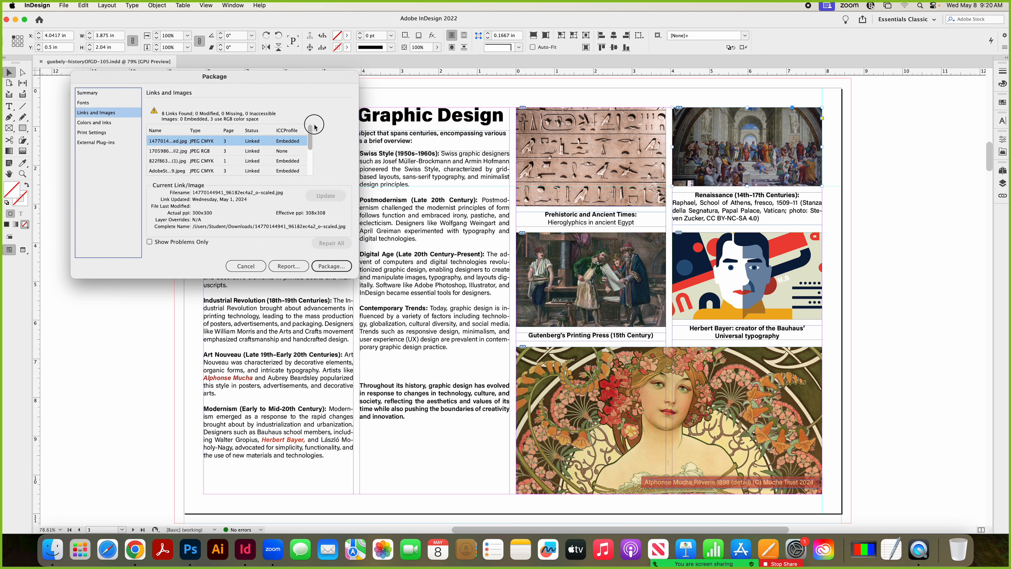
{"action": "left_click", "coordinate": [218, 146]}
{"action": "left_click", "coordinate": [216, 161]}
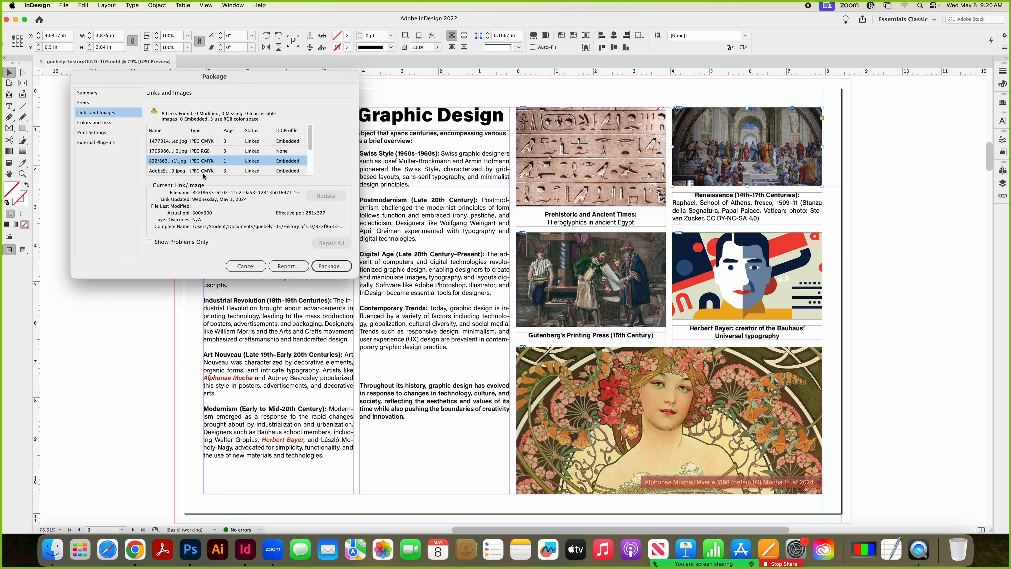
{"action": "left_click", "coordinate": [219, 174]}
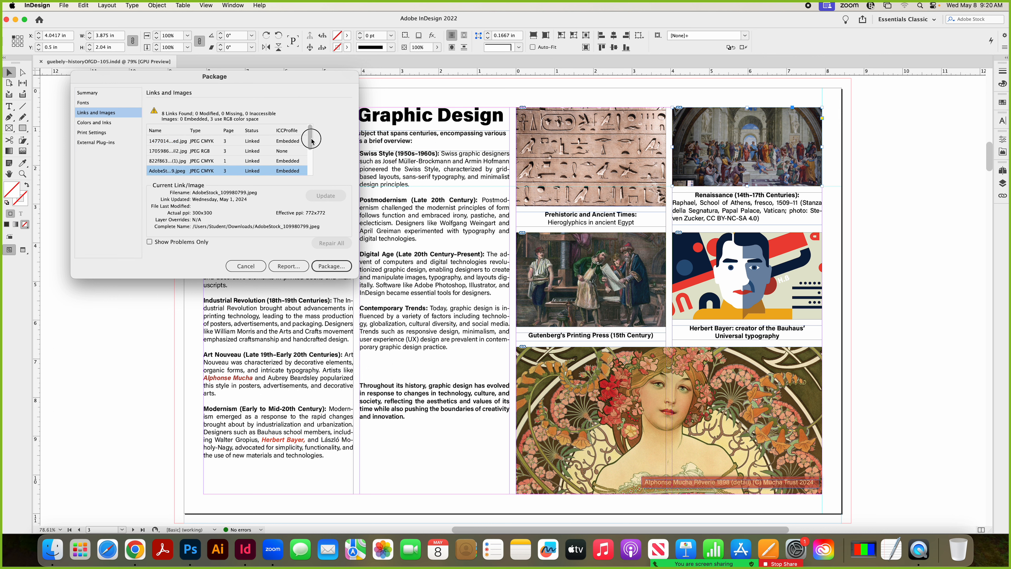
{"action": "left_click", "coordinate": [204, 163]}
{"action": "left_click", "coordinate": [207, 175]}
{"action": "left_click_drag", "start_coordinate": [310, 136], "coordinate": [312, 157]}
{"action": "left_click", "coordinate": [245, 265]}
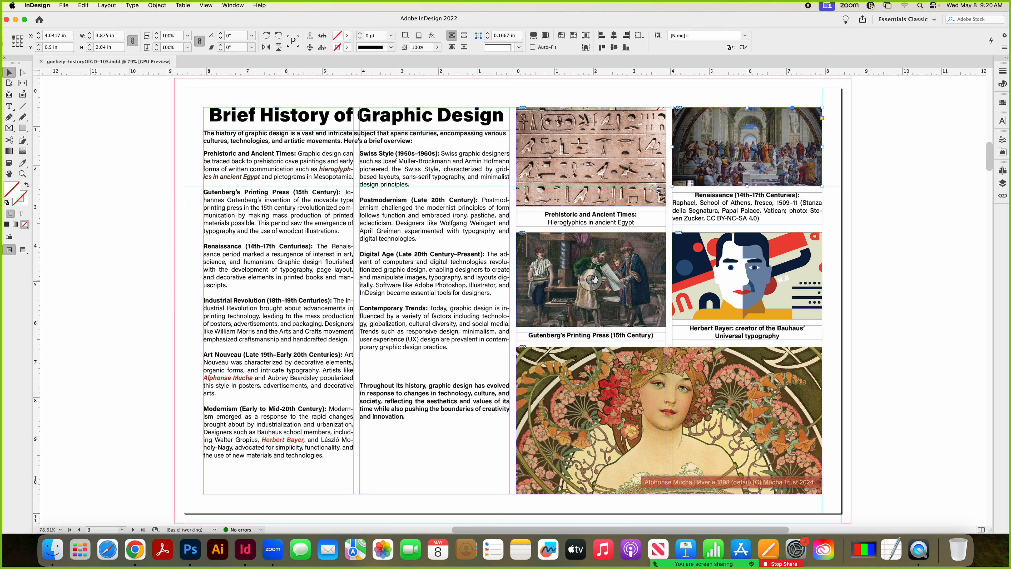
Open the Gutenberg printing press PDF from the layout for editing in Adobe Photoshop 2022.
{"action": "left_click", "coordinate": [569, 276]}
{"action": "right_click", "coordinate": [560, 282]}
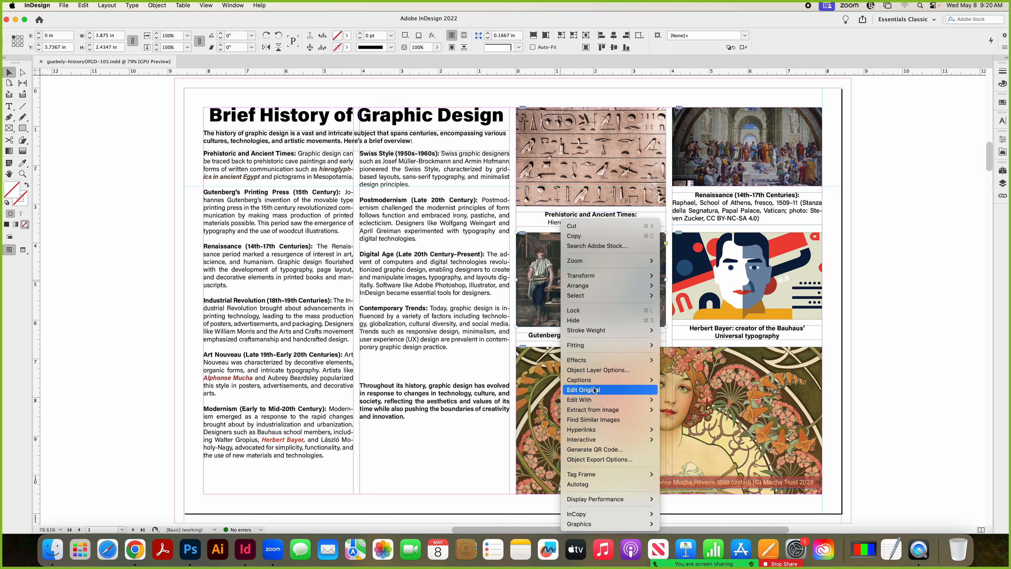
{"action": "mouse_move", "coordinate": [621, 399]}
{"action": "left_click", "coordinate": [732, 419]}
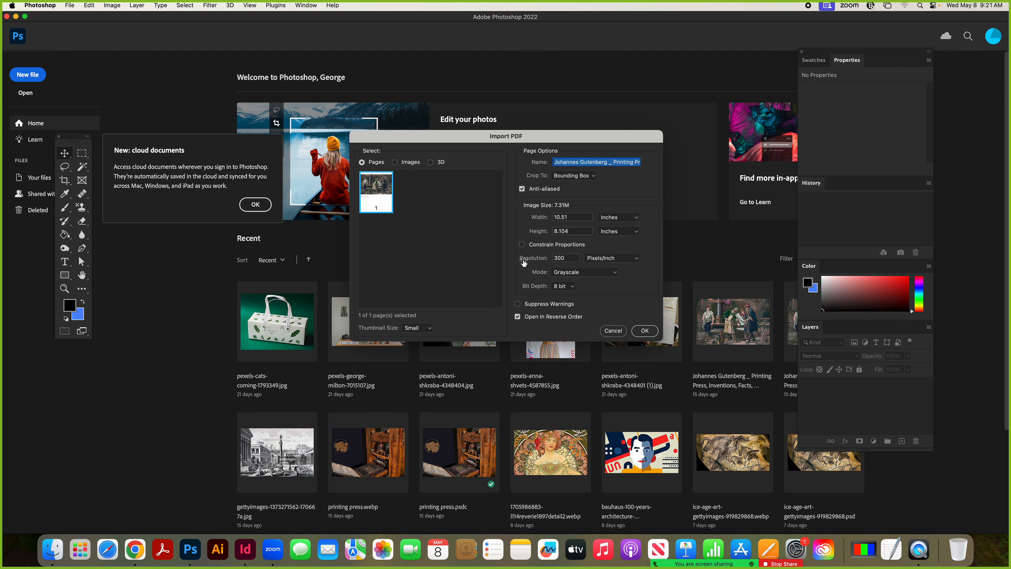
Import the Gutenberg PDF page in CMYK Color mode at 300 pixels/inch.
{"action": "double_click", "coordinate": [572, 258]}
{"action": "left_click", "coordinate": [572, 258]}
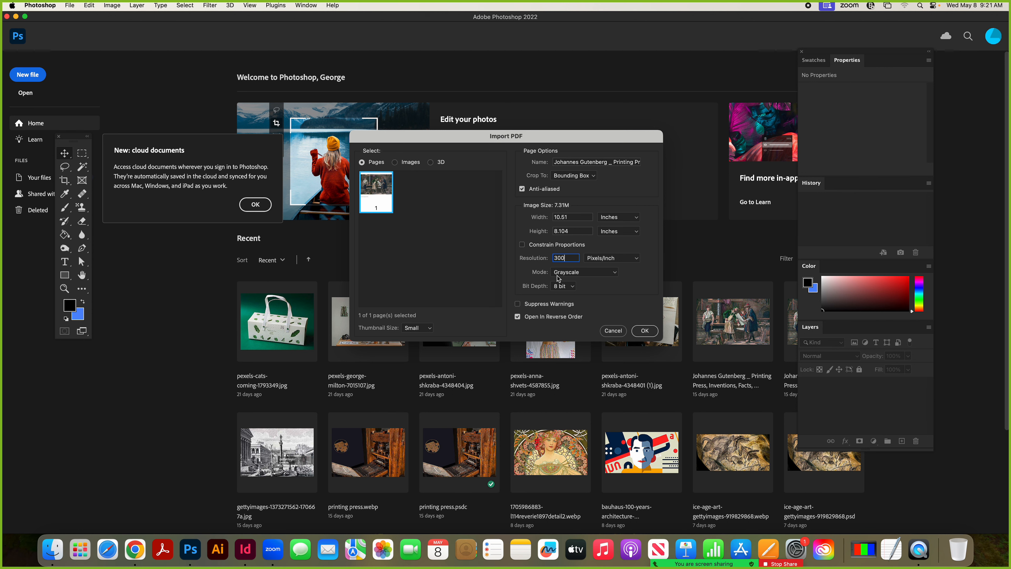
{"action": "left_click", "coordinate": [616, 272]}
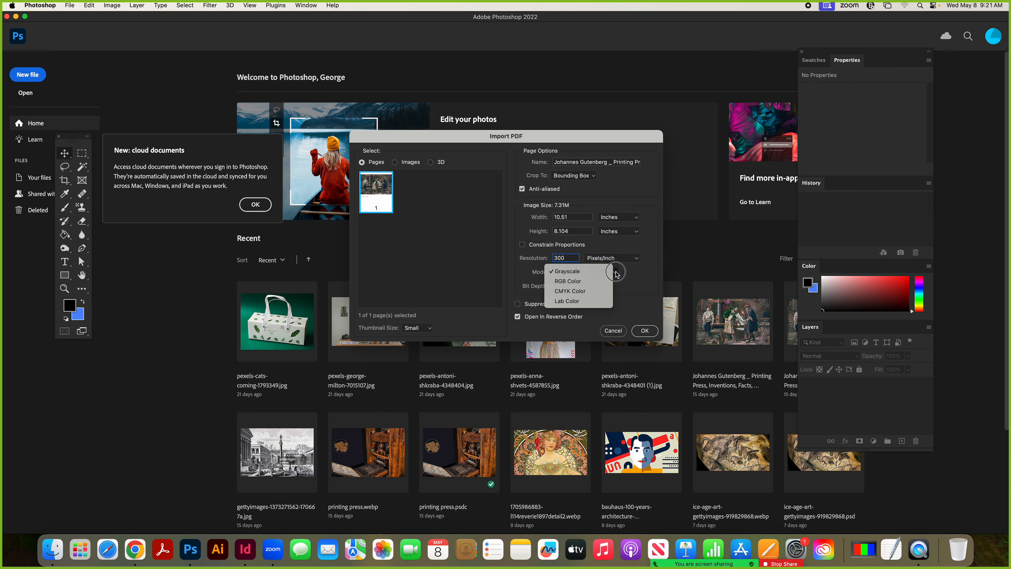
{"action": "left_click", "coordinate": [581, 292]}
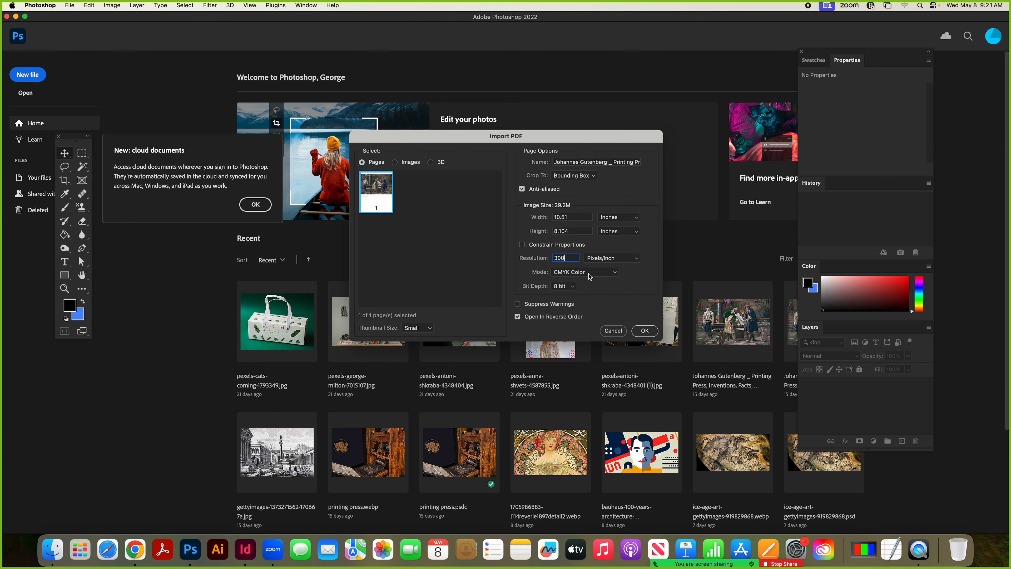
{"action": "left_click", "coordinate": [644, 331]}
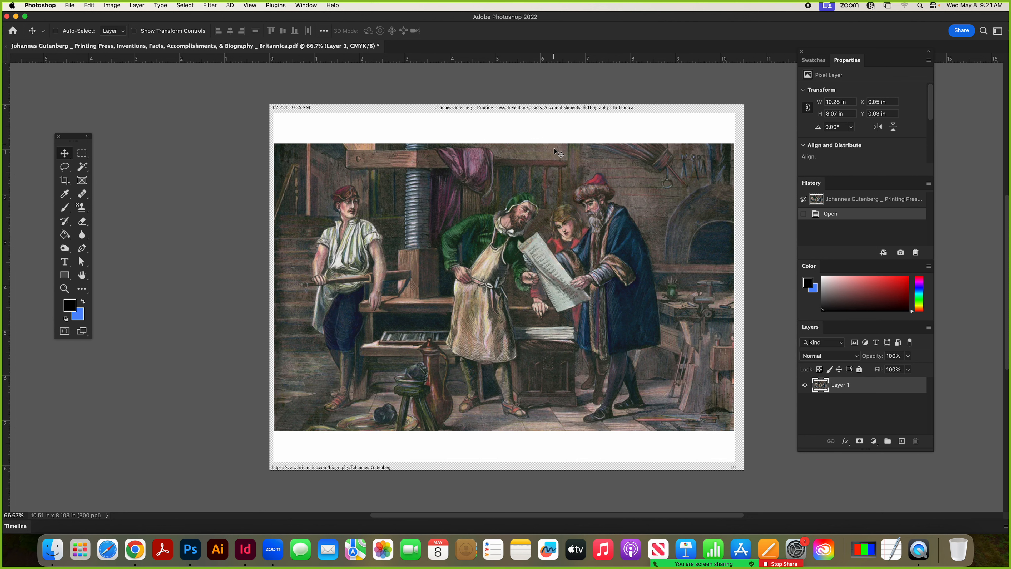
Compare with the InDesign layout, and check the imported Gutenberg image's color mode and resolution in Photoshop without changing them.
{"action": "left_click", "coordinate": [245, 549]}
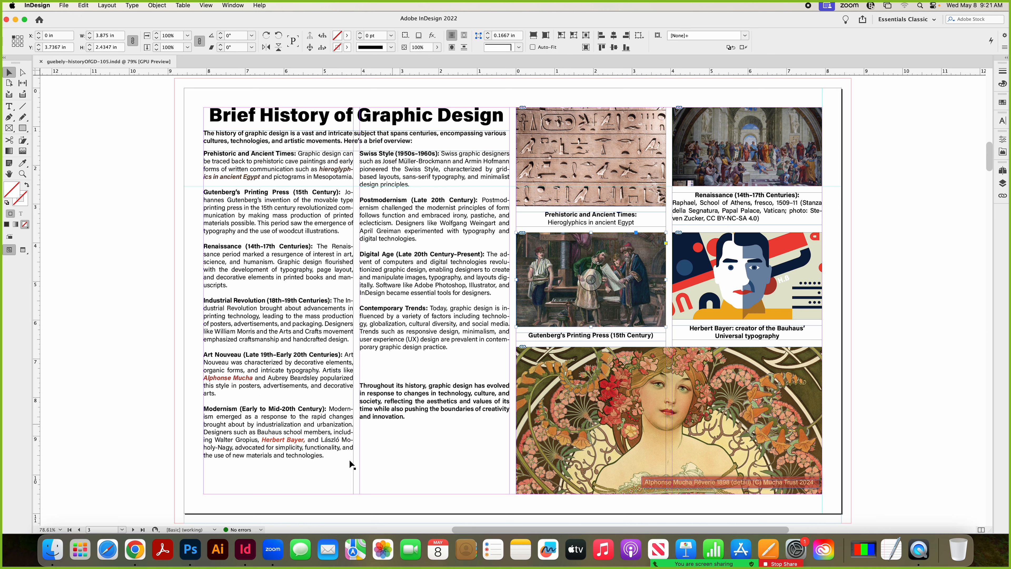
{"action": "left_click", "coordinate": [191, 550]}
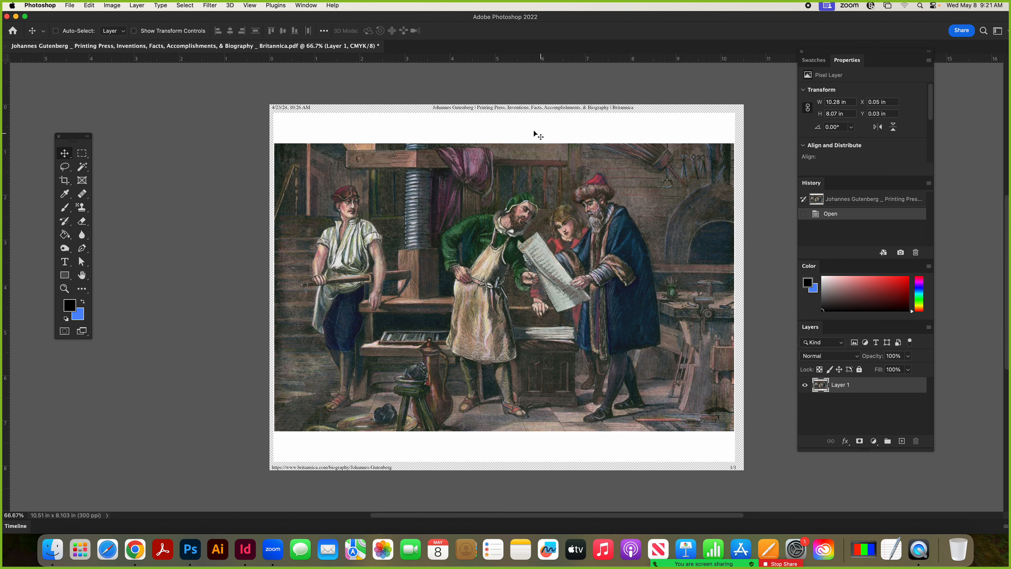
{"action": "left_click", "coordinate": [114, 9]}
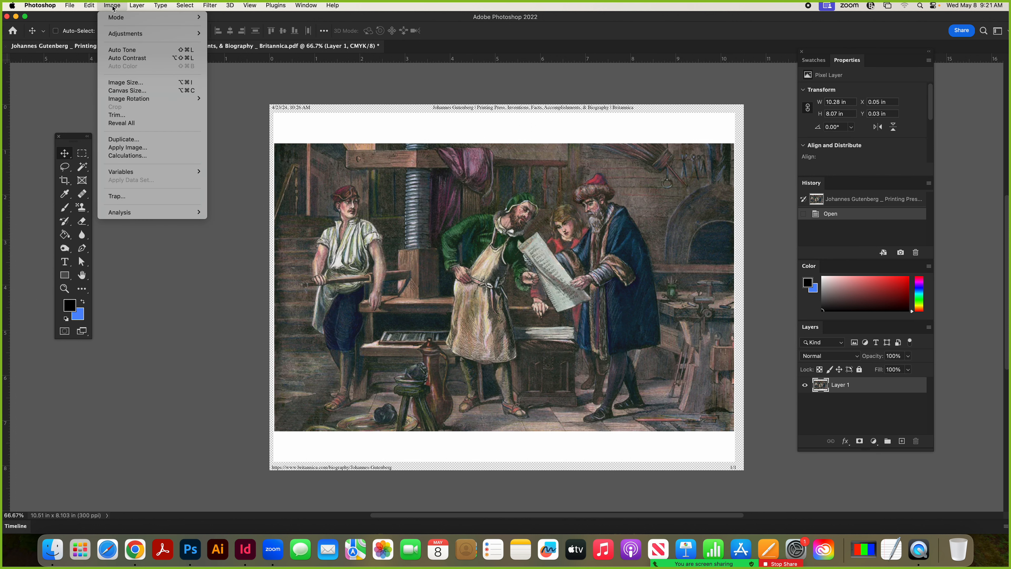
{"action": "mouse_move", "coordinate": [183, 17]}
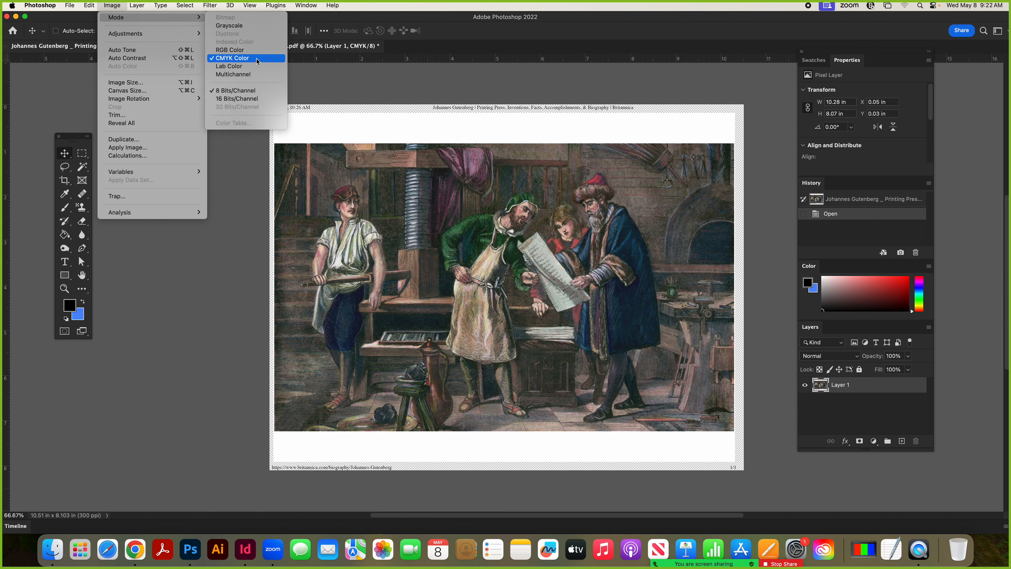
{"action": "left_click", "coordinate": [123, 82]}
{"action": "double_click", "coordinate": [392, 192]}
{"action": "left_click", "coordinate": [366, 236]}
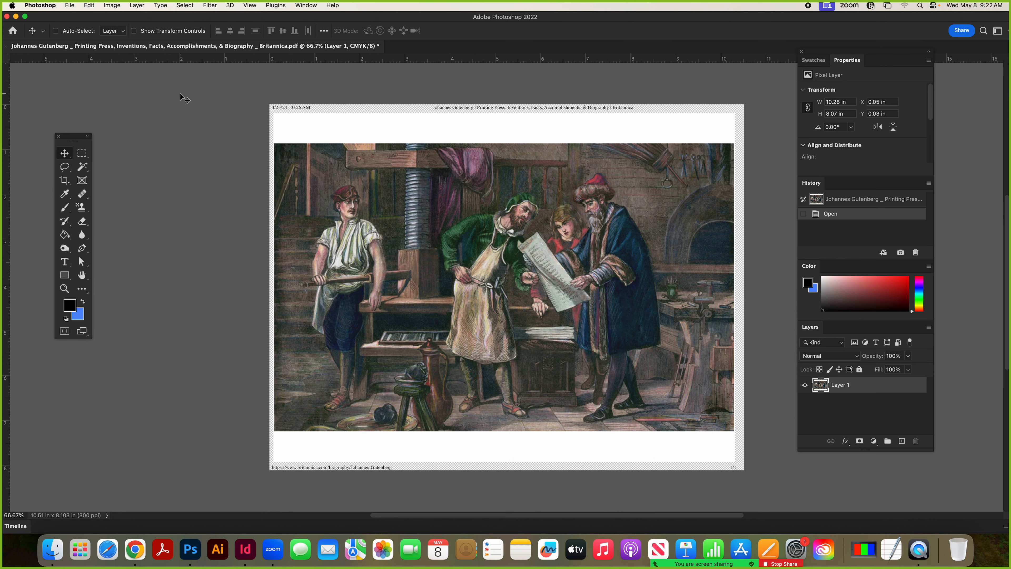
{"action": "left_click", "coordinate": [71, 6]}
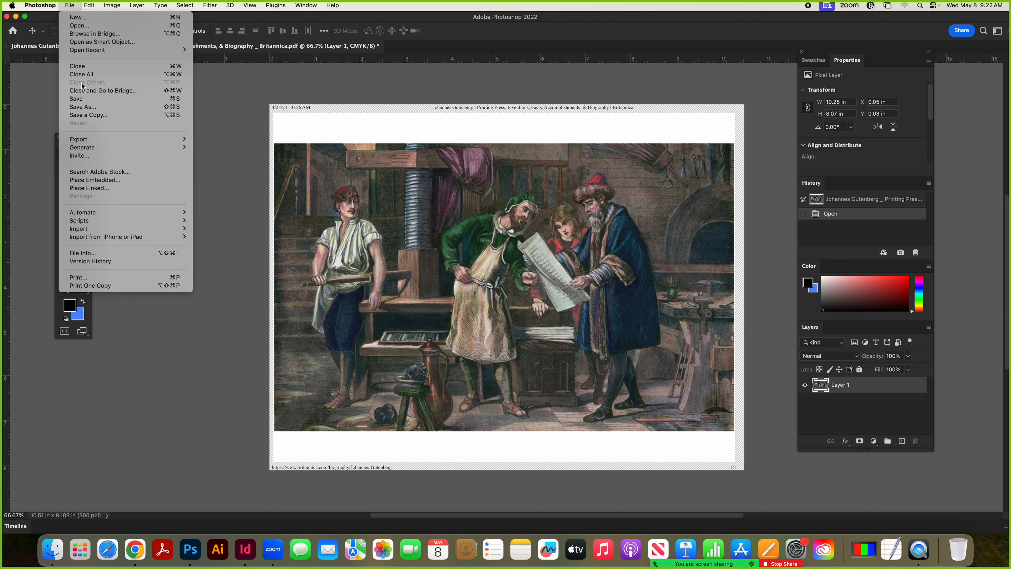
{"action": "left_click", "coordinate": [83, 108]}
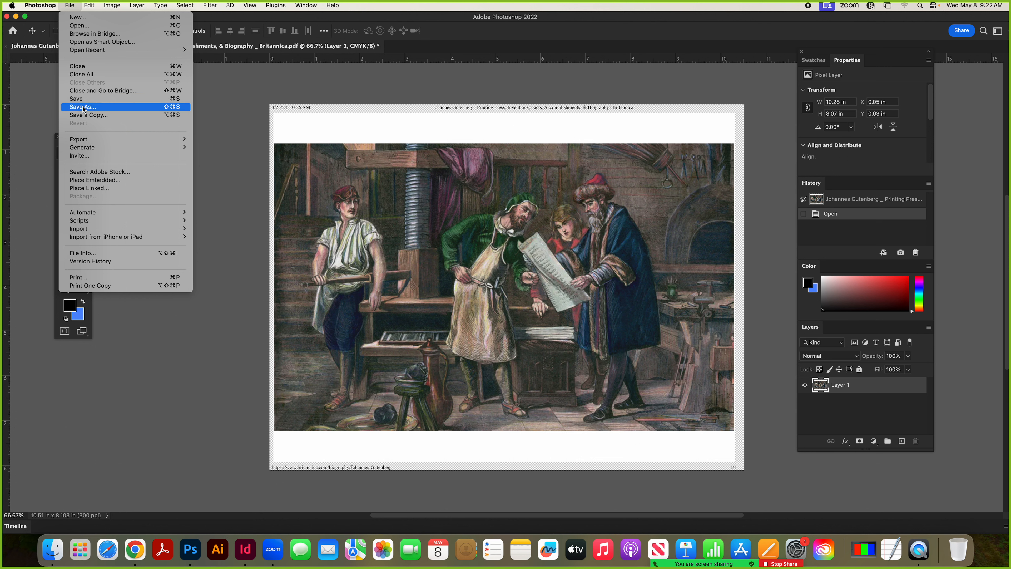
{"action": "left_click", "coordinate": [83, 107]}
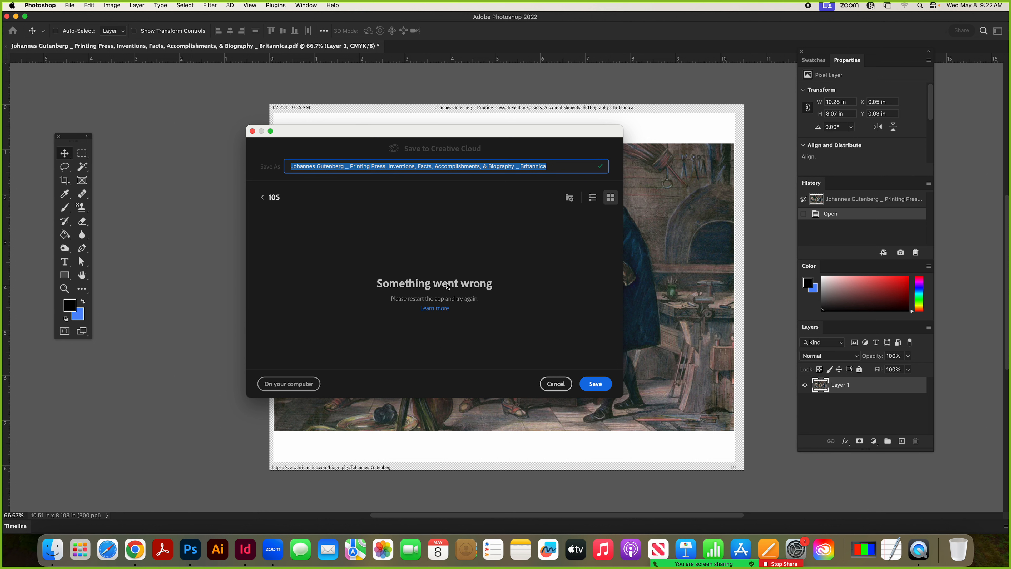
{"action": "left_click", "coordinate": [254, 167]}
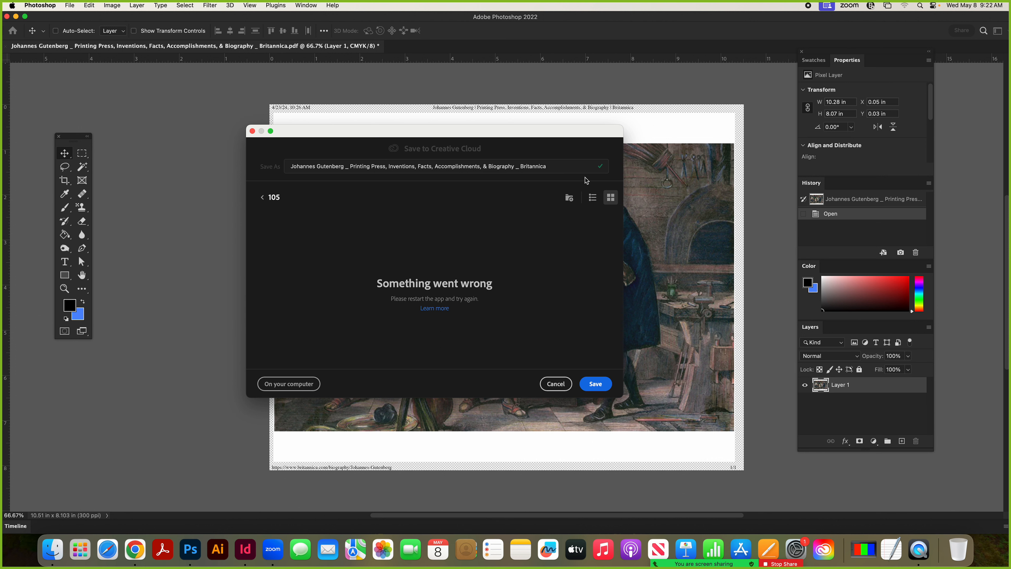
{"action": "left_click", "coordinate": [252, 131]}
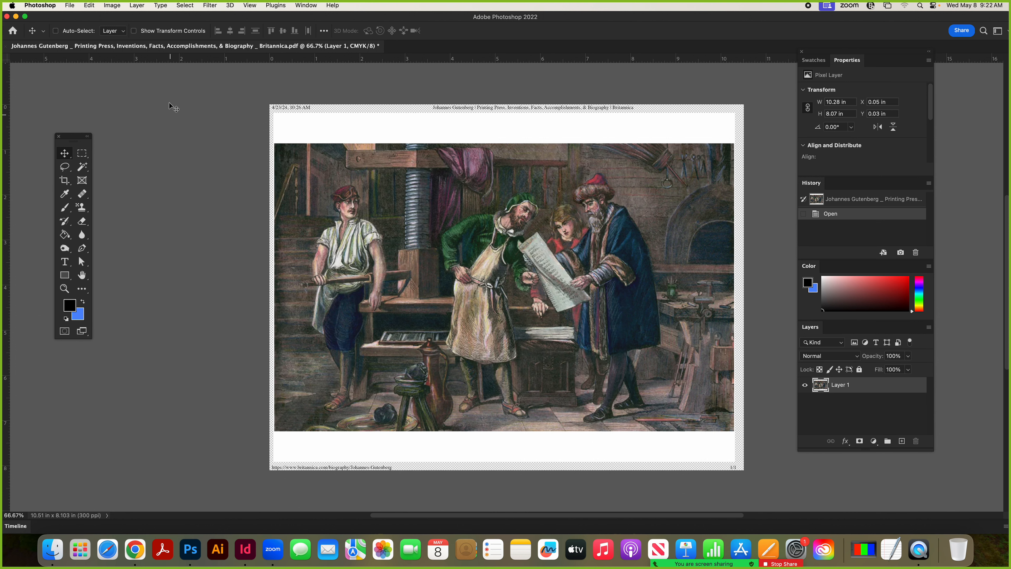
Export the Gutenberg page as a JPG at 100% scale into the History of GD folder within Documents.
{"action": "left_click", "coordinate": [73, 8]}
{"action": "mouse_move", "coordinate": [101, 143]}
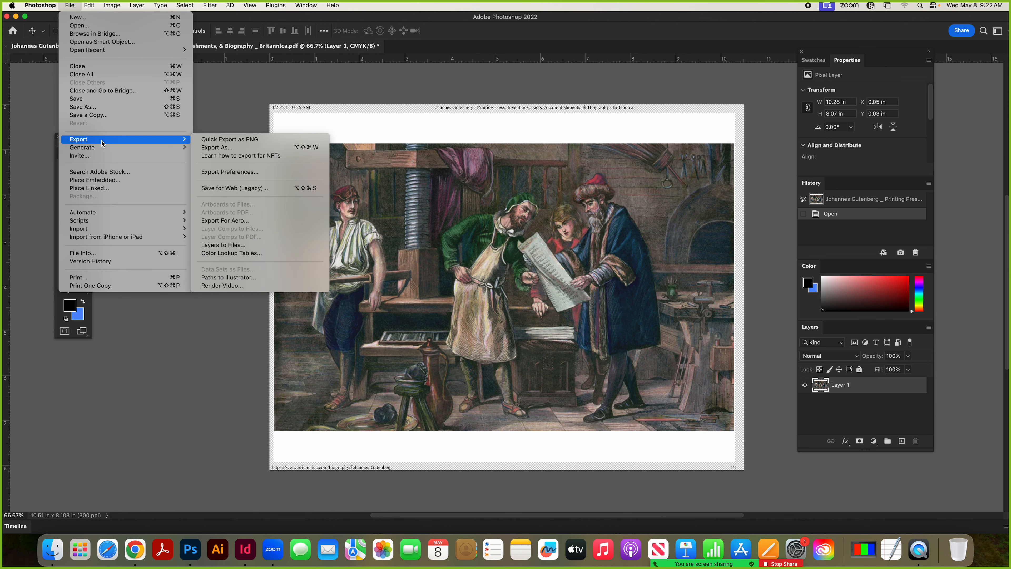
{"action": "left_click", "coordinate": [229, 140]}
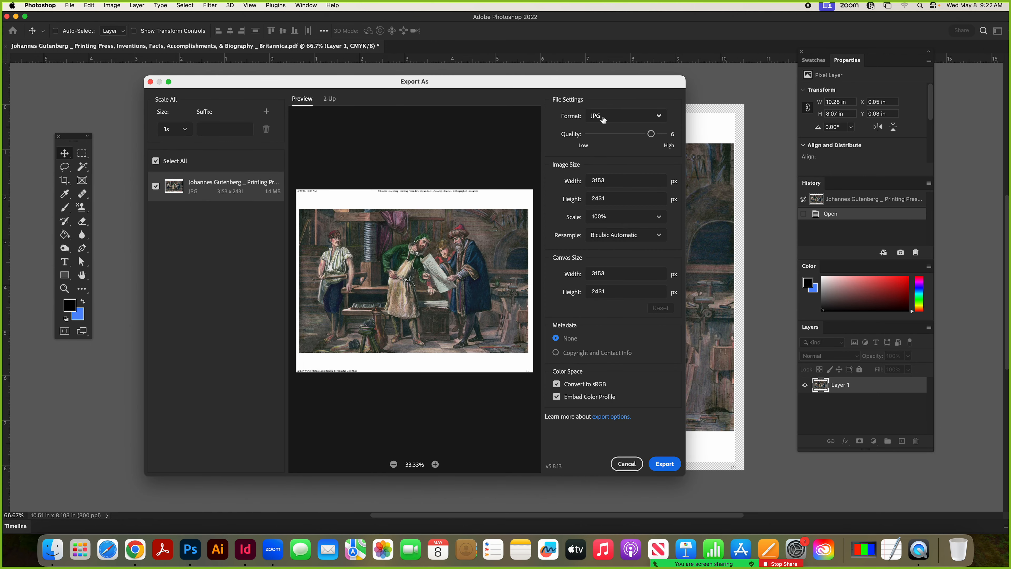
{"action": "left_click", "coordinate": [665, 462]}
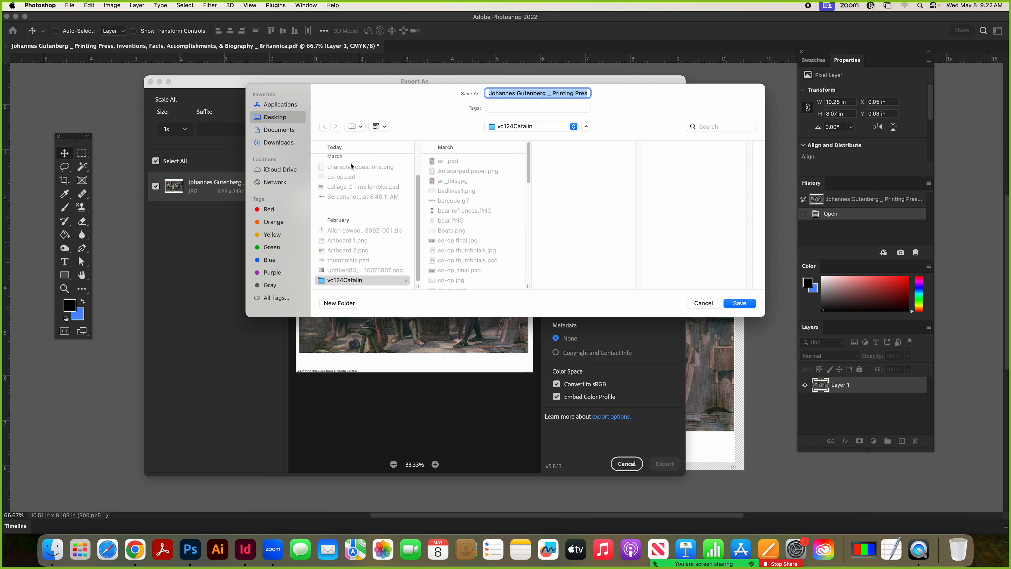
{"action": "left_click", "coordinate": [271, 130]}
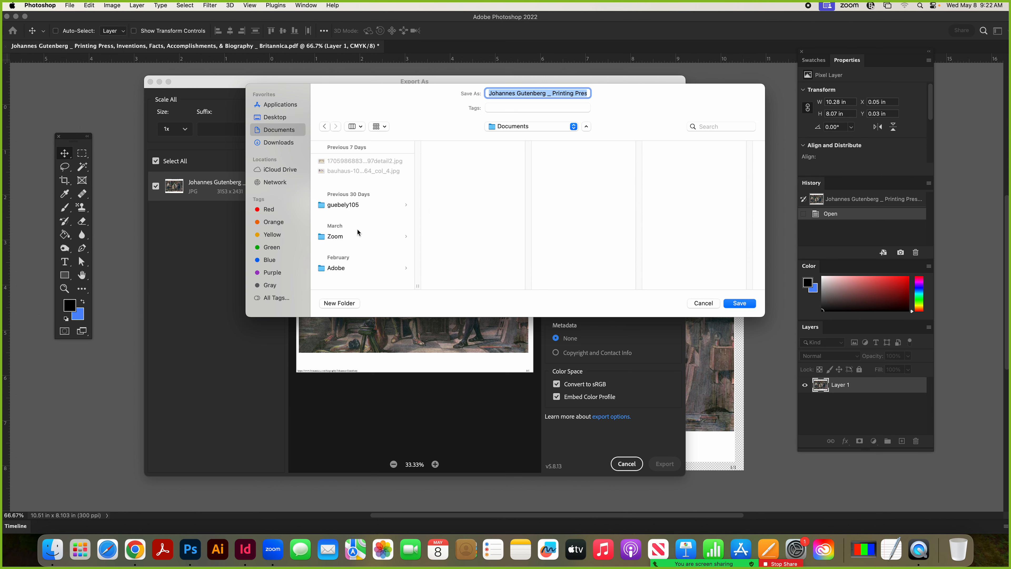
{"action": "left_click", "coordinate": [345, 205]}
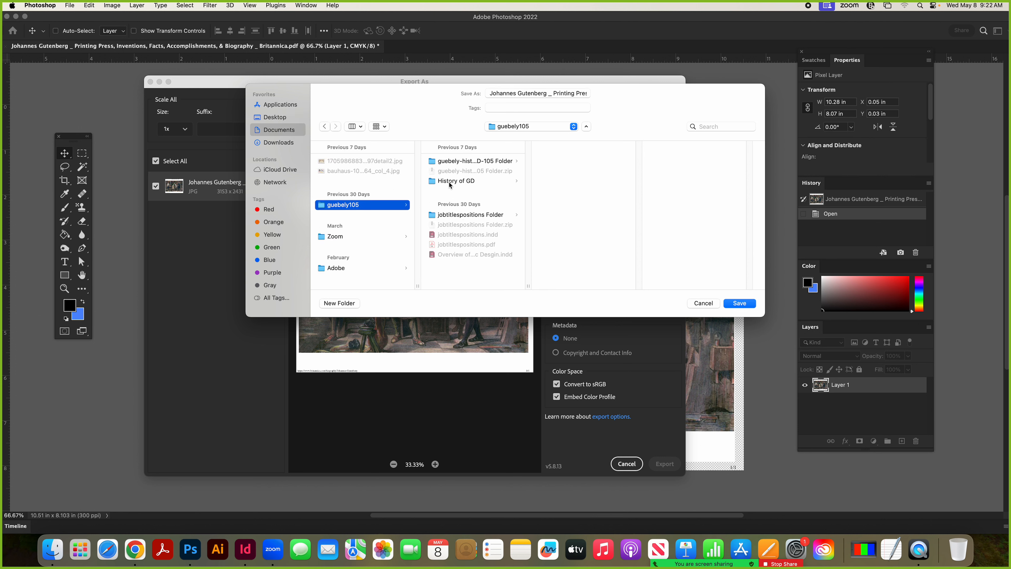
{"action": "left_click", "coordinate": [459, 163]}
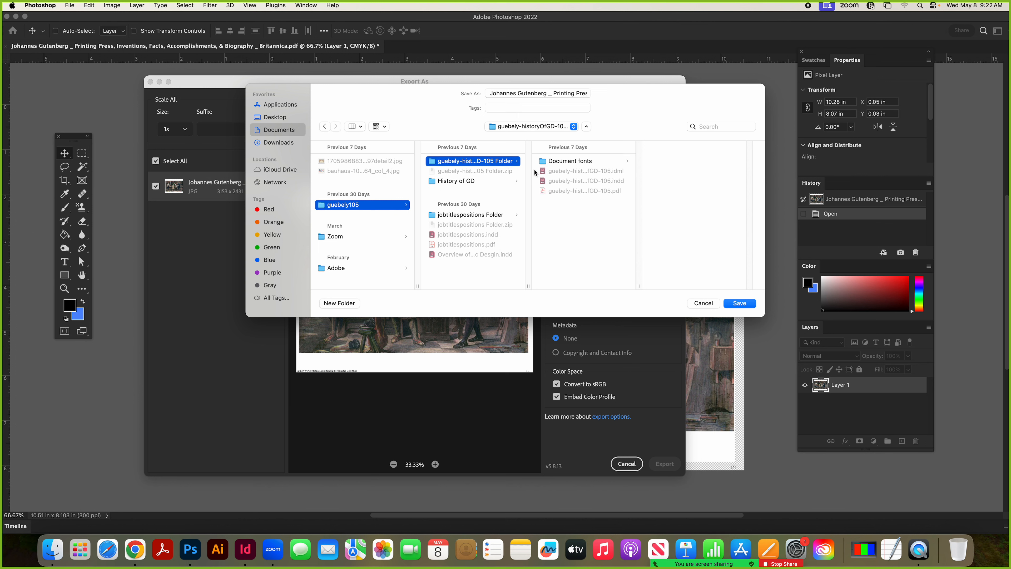
{"action": "left_click", "coordinate": [455, 182]}
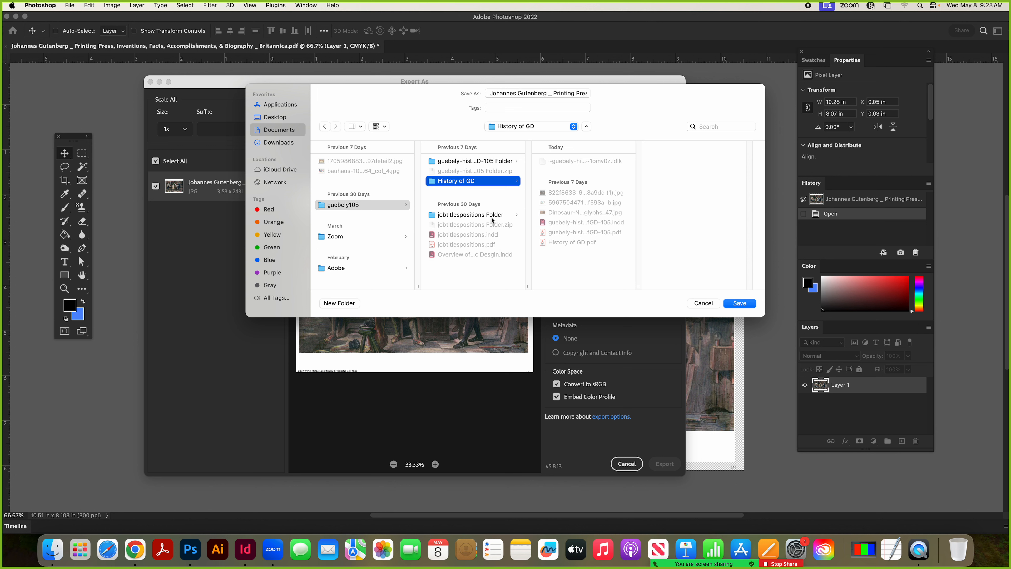
{"action": "left_click", "coordinate": [514, 161]}
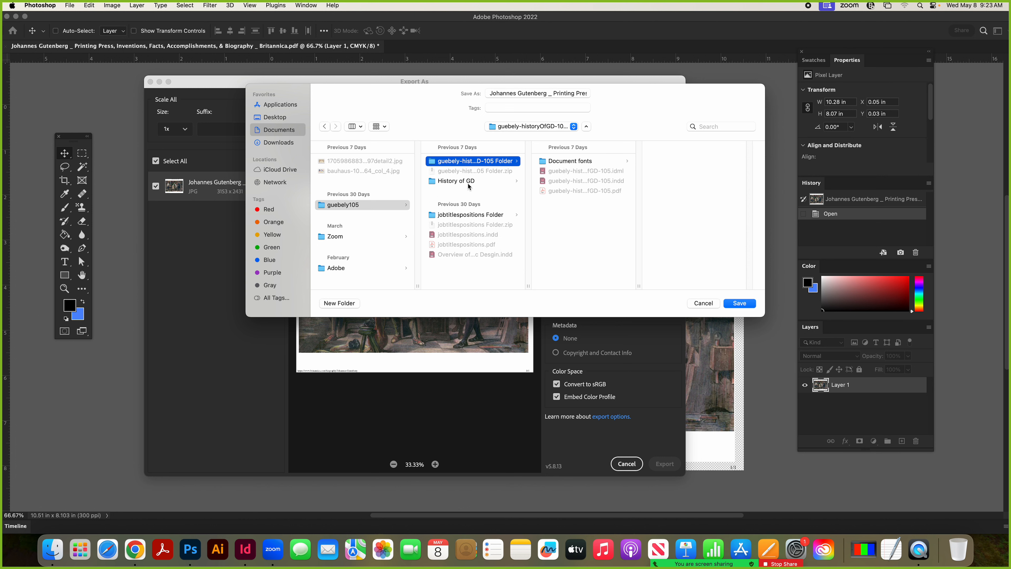
{"action": "left_click", "coordinate": [453, 181]}
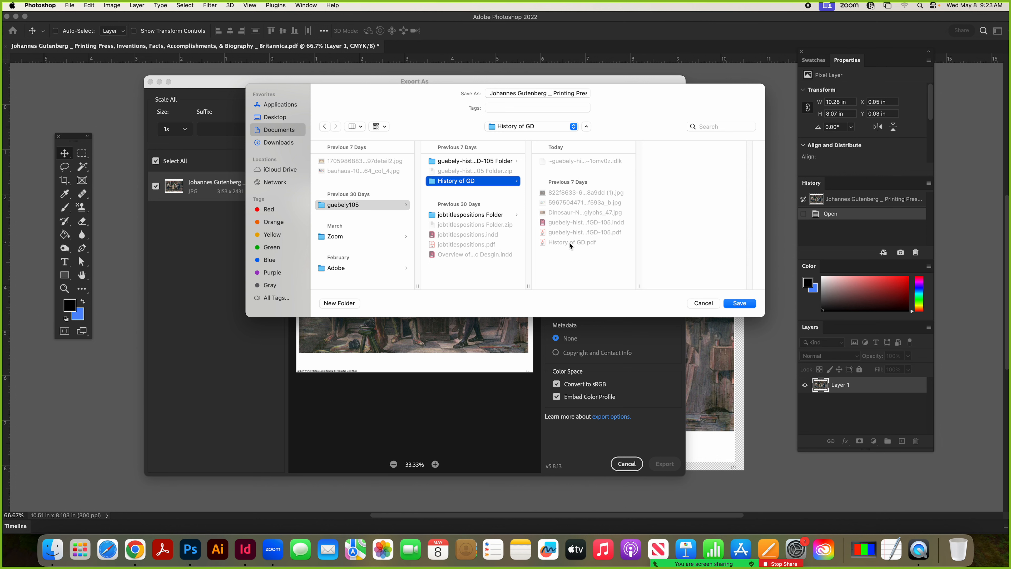
{"action": "left_click", "coordinate": [738, 304]}
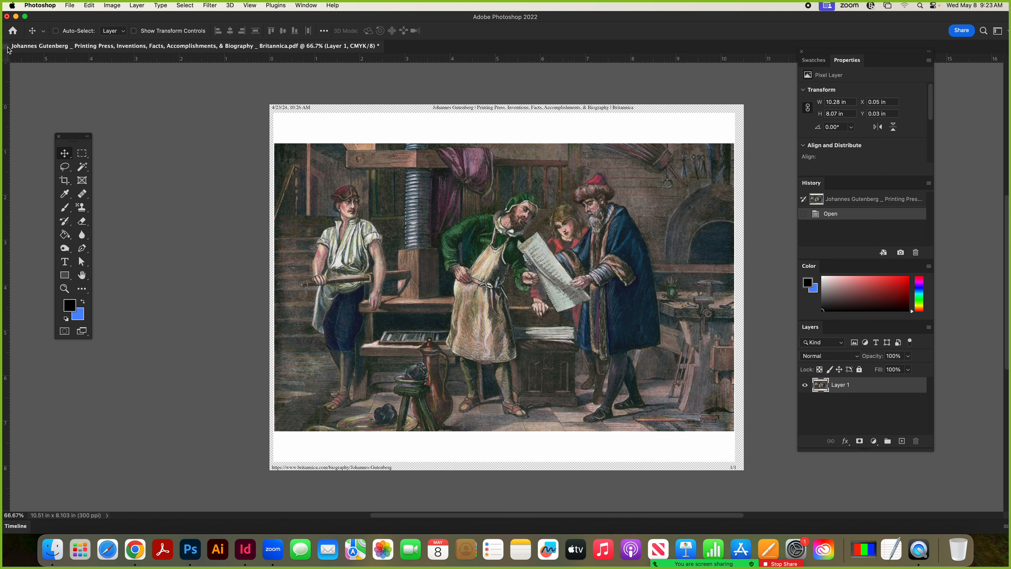
Return to InDesign, examine the Gutenberg PDF's link details among the Links and Images in the Package check, and close it without packaging.
{"action": "left_click", "coordinate": [245, 549]}
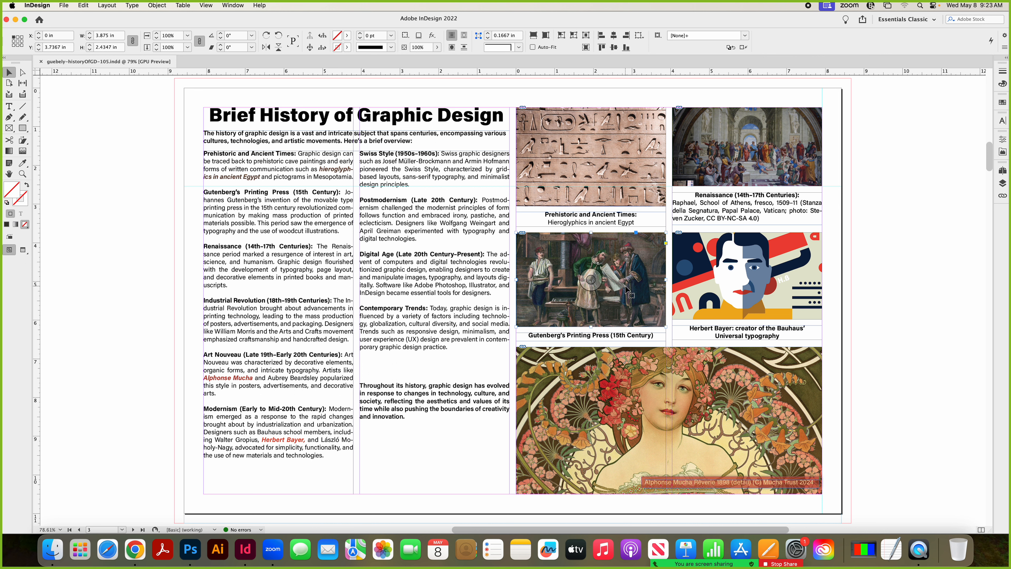
{"action": "left_click", "coordinate": [613, 289]}
{"action": "left_click", "coordinate": [613, 291]}
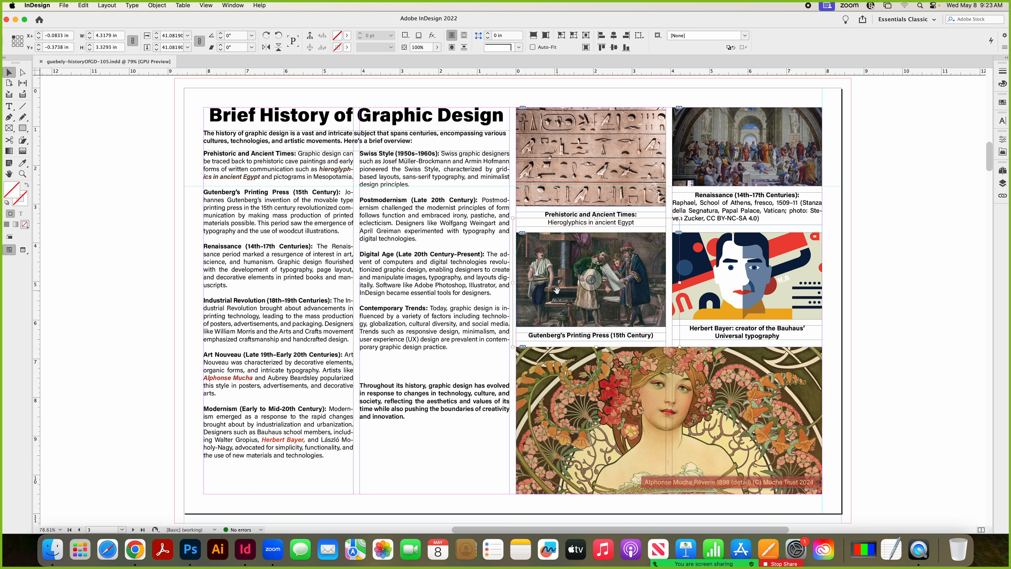
{"action": "left_click", "coordinate": [65, 6]}
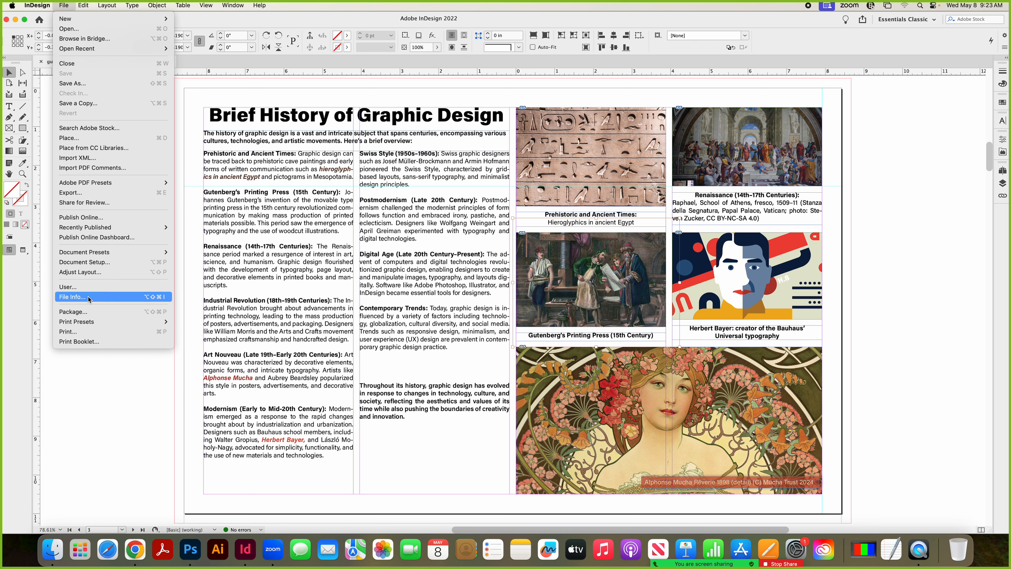
{"action": "left_click", "coordinate": [95, 313]}
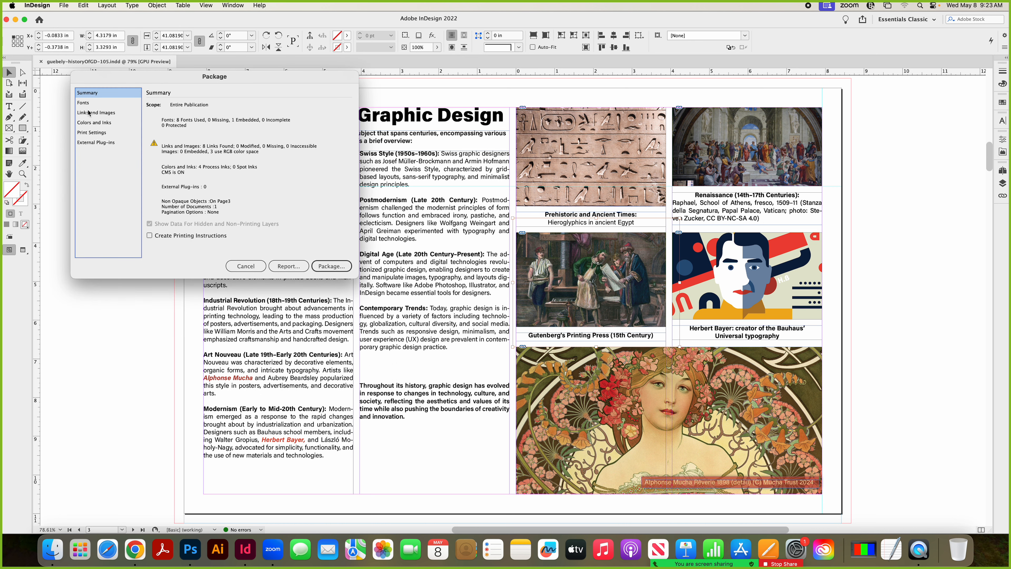
{"action": "left_click", "coordinate": [90, 114]}
{"action": "scroll", "coordinate": [310, 144], "scroll_direction": "down", "scroll_amount": 4}
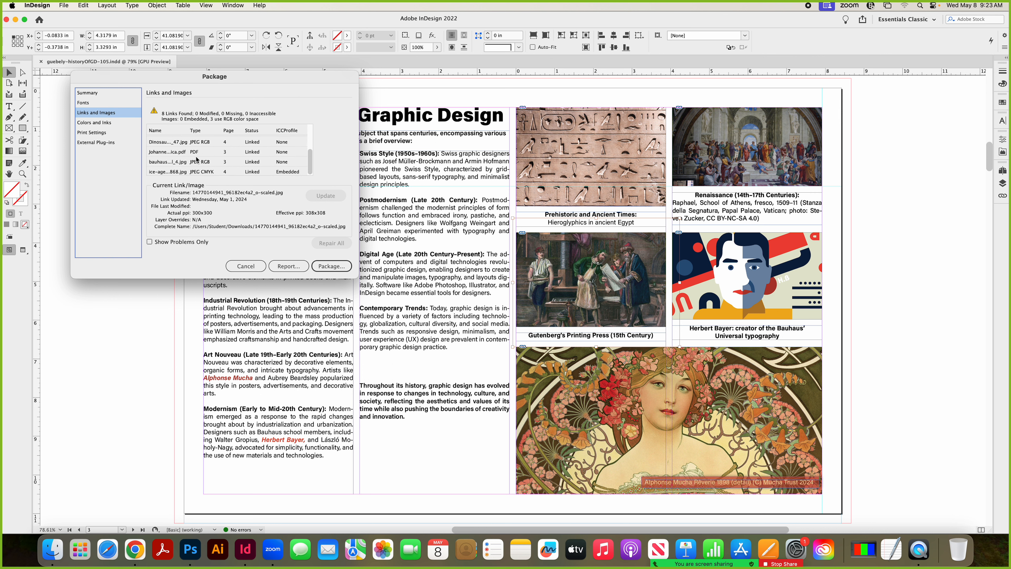
{"action": "left_click", "coordinate": [197, 154]}
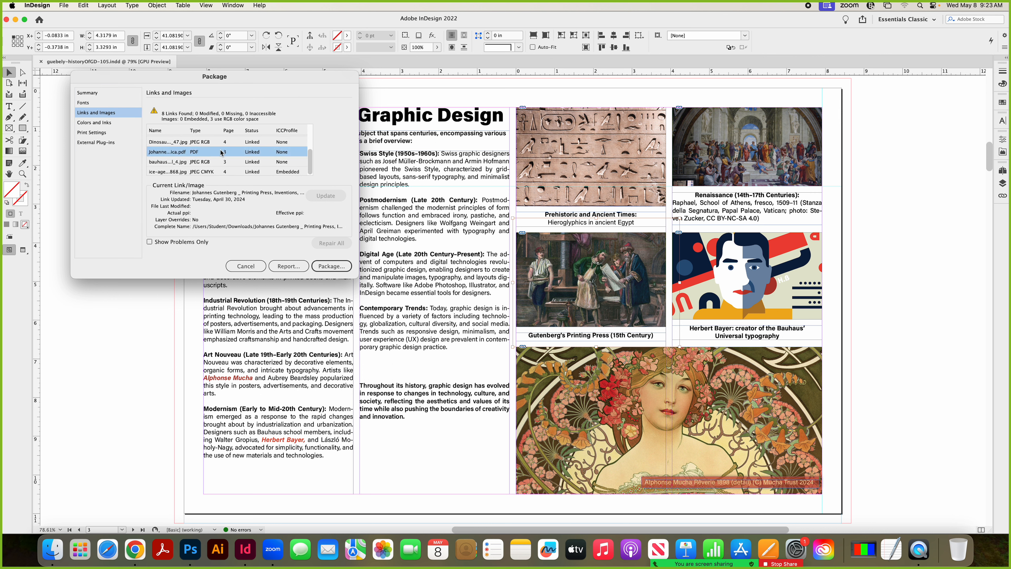
{"action": "left_click_drag", "start_coordinate": [311, 161], "coordinate": [325, 116]}
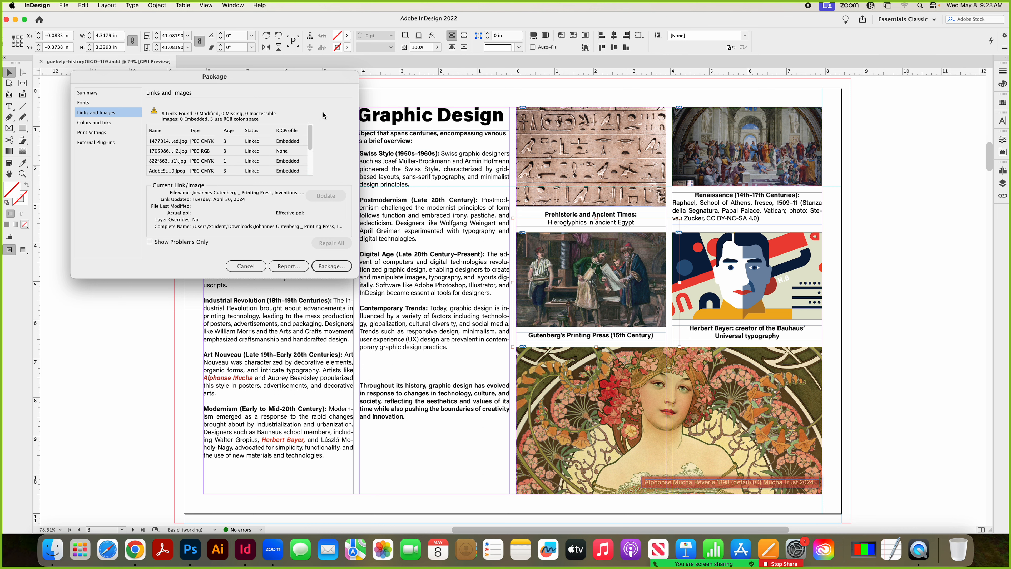
{"action": "left_click", "coordinate": [246, 266]}
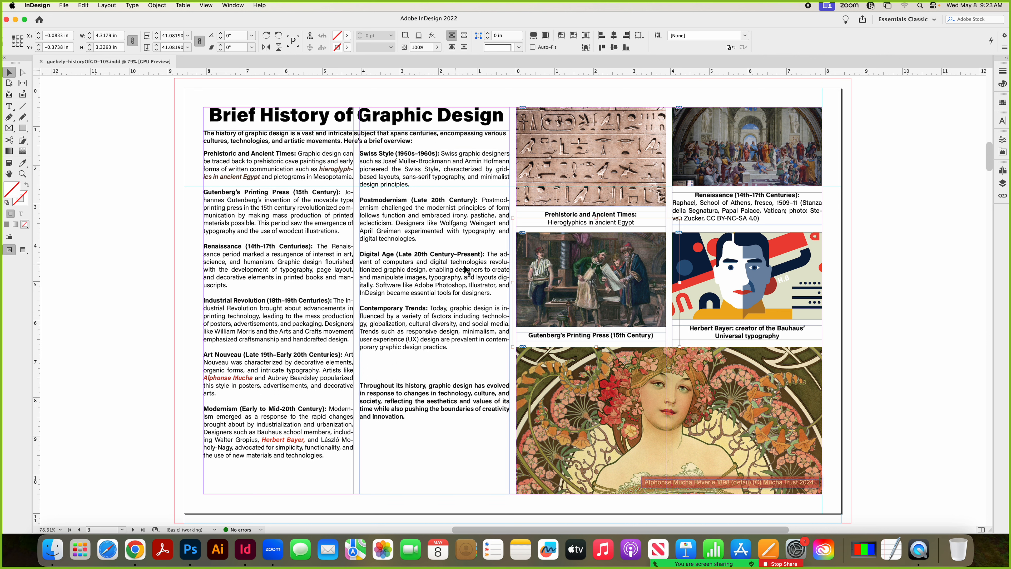
Delete the Gutenberg image from the layout and draw an empty rectangular frame about 3.875 × 2.556 in above its caption.
{"action": "left_click", "coordinate": [573, 290]}
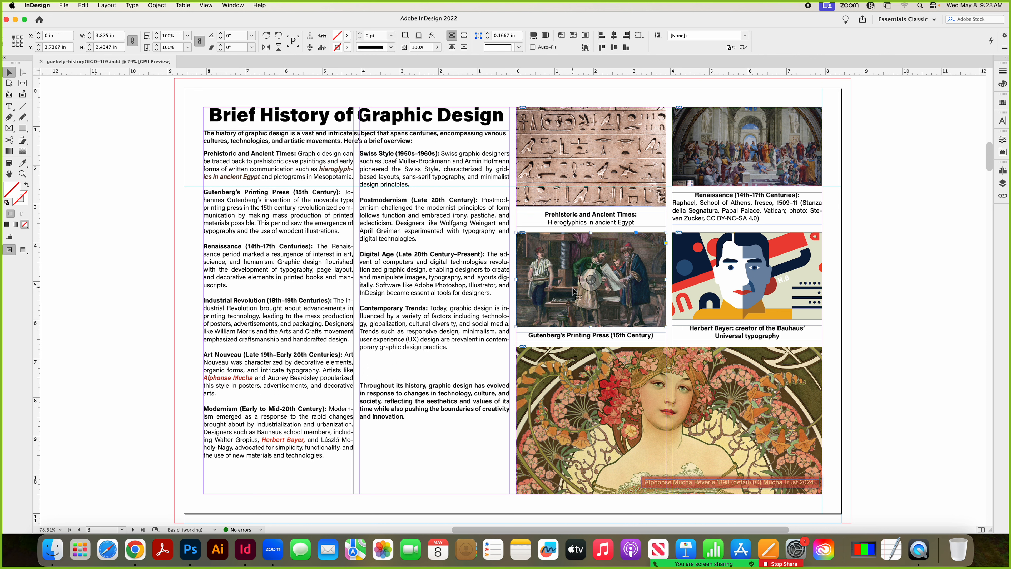
{"action": "key", "text": "BackSpace"}
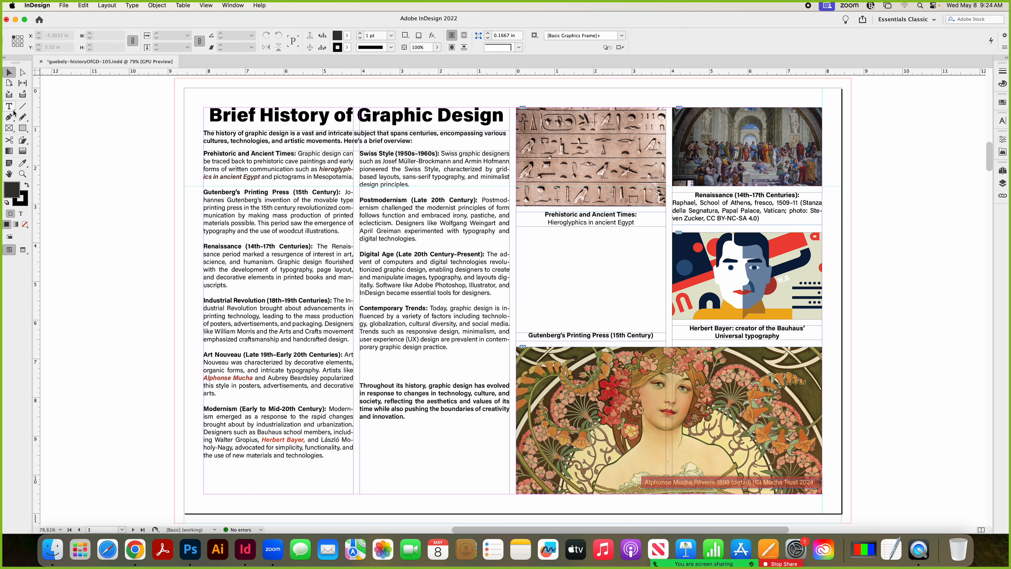
{"action": "left_click", "coordinate": [10, 129]}
{"action": "left_click_drag", "start_coordinate": [518, 227], "coordinate": [666, 327]}
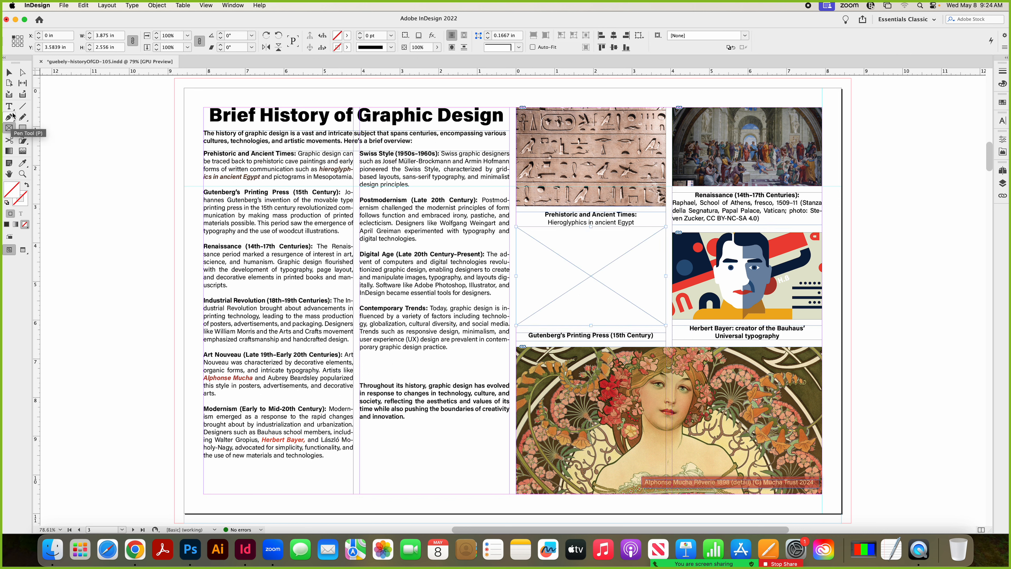
{"action": "left_click", "coordinate": [9, 73]}
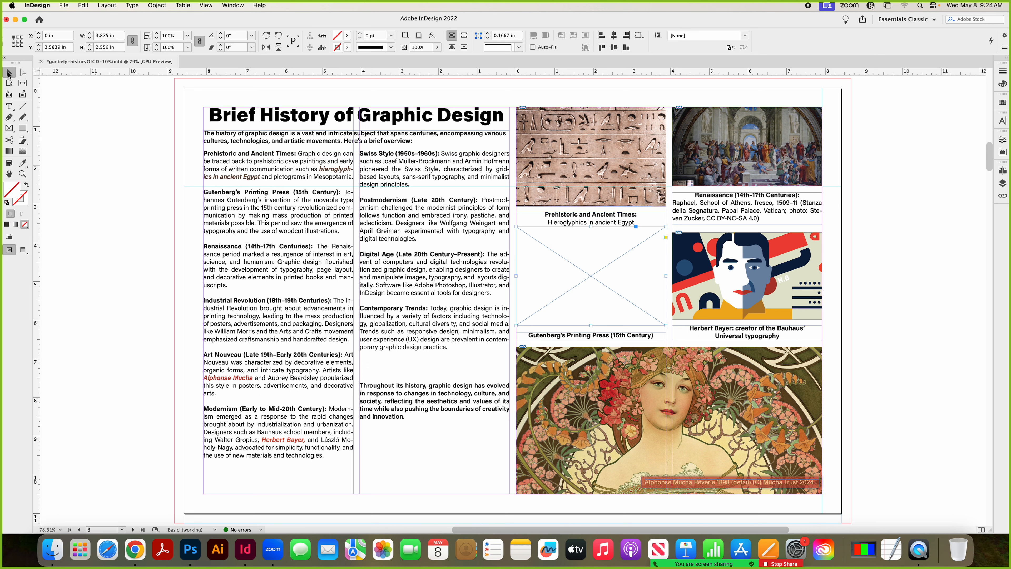
Place the Gutenberg JPG from the History of GD folder into the empty frame and apply Content-Aware Fit.
{"action": "left_click", "coordinate": [63, 6]}
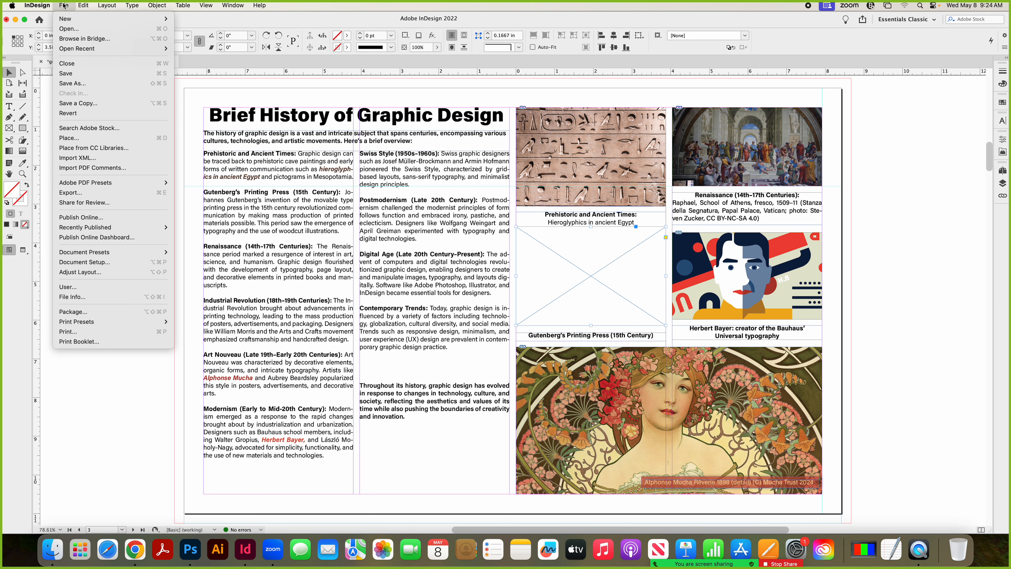
{"action": "left_click", "coordinate": [86, 140]}
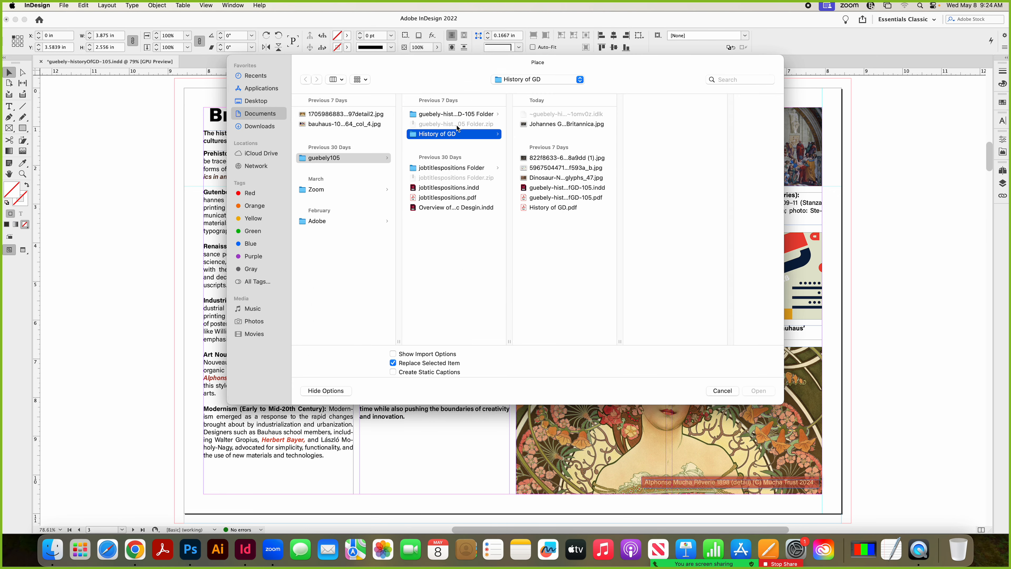
{"action": "left_click", "coordinate": [547, 126]}
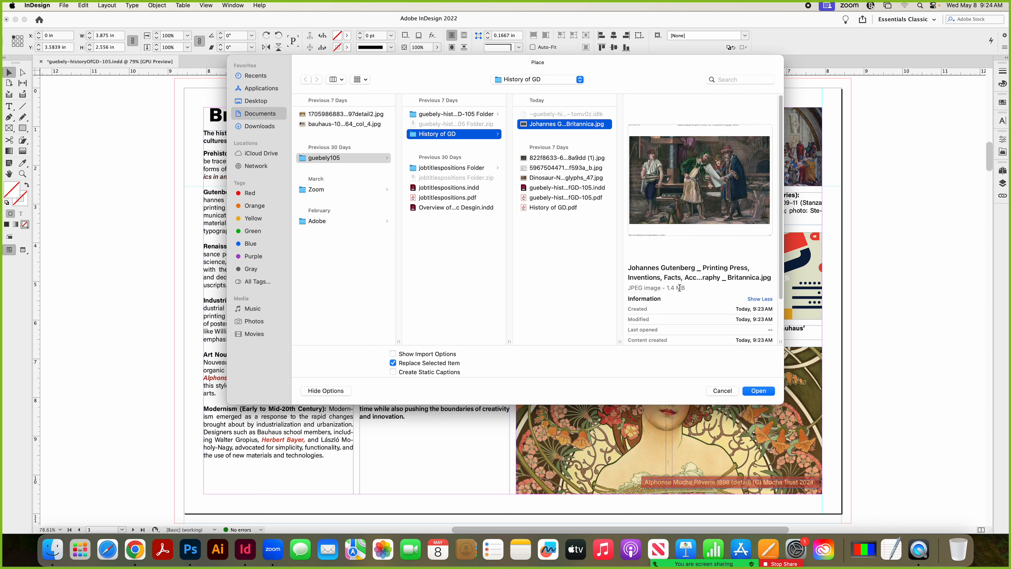
{"action": "left_click", "coordinate": [759, 390]}
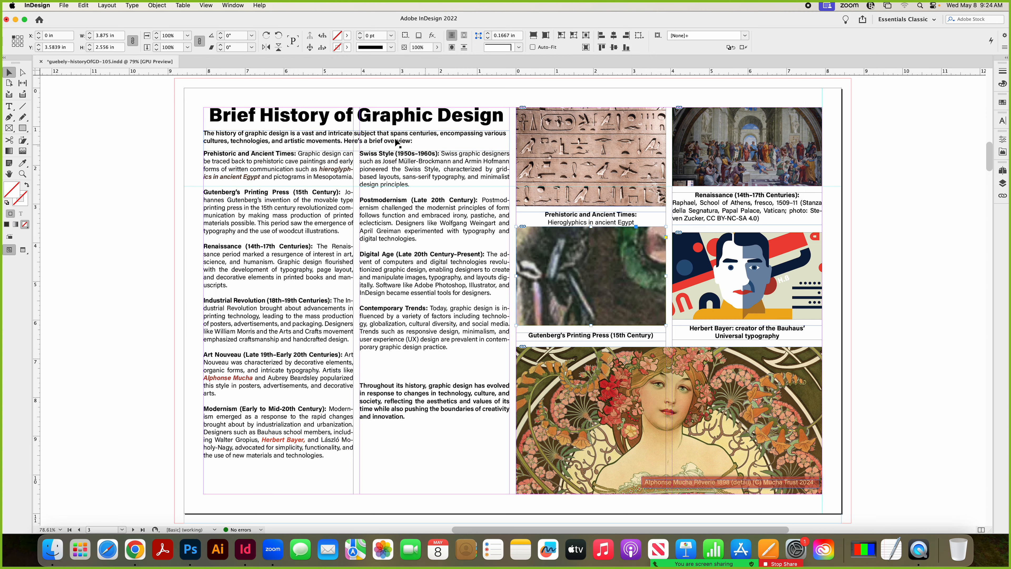
{"action": "left_click", "coordinate": [162, 8]}
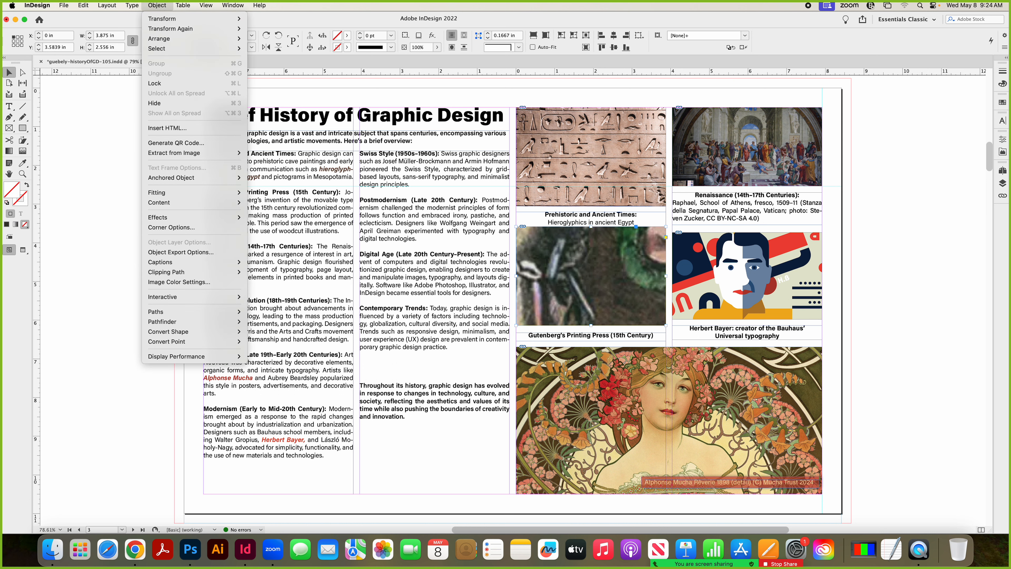
{"action": "mouse_move", "coordinate": [187, 194]}
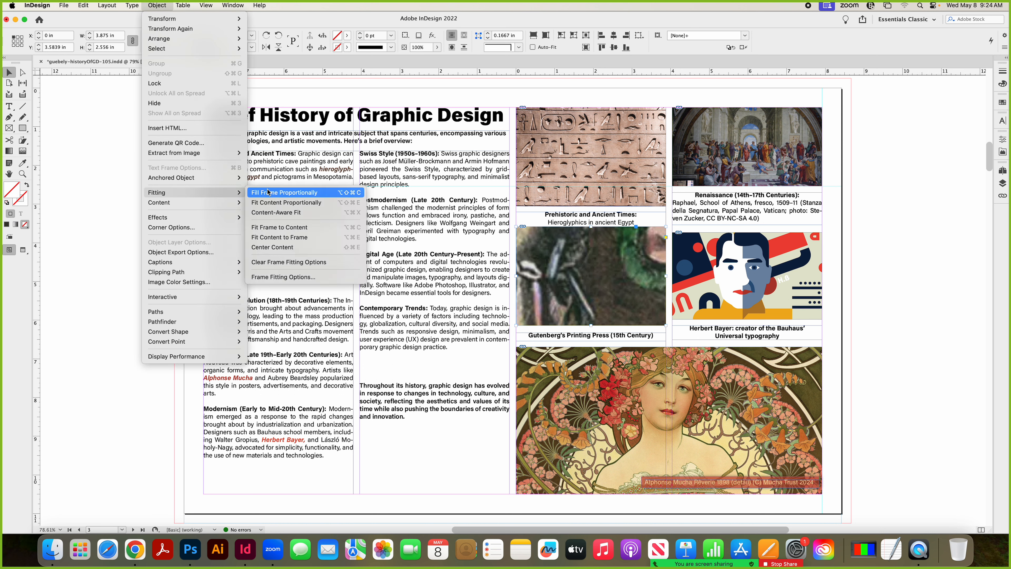
{"action": "left_click", "coordinate": [276, 215]}
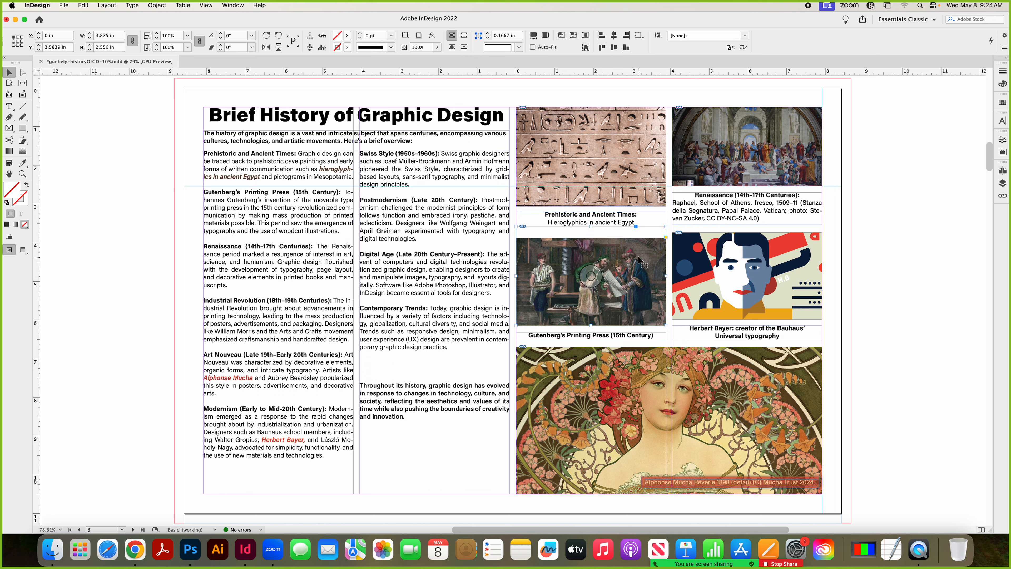
Try lowering the top edge of the placed Gutenberg image and raising its frame's top edge, undoing each attempt.
{"action": "left_click", "coordinate": [590, 254]}
{"action": "left_click", "coordinate": [591, 276]}
{"action": "left_click", "coordinate": [599, 227]}
{"action": "left_click_drag", "start_coordinate": [599, 227], "coordinate": [599, 235]}
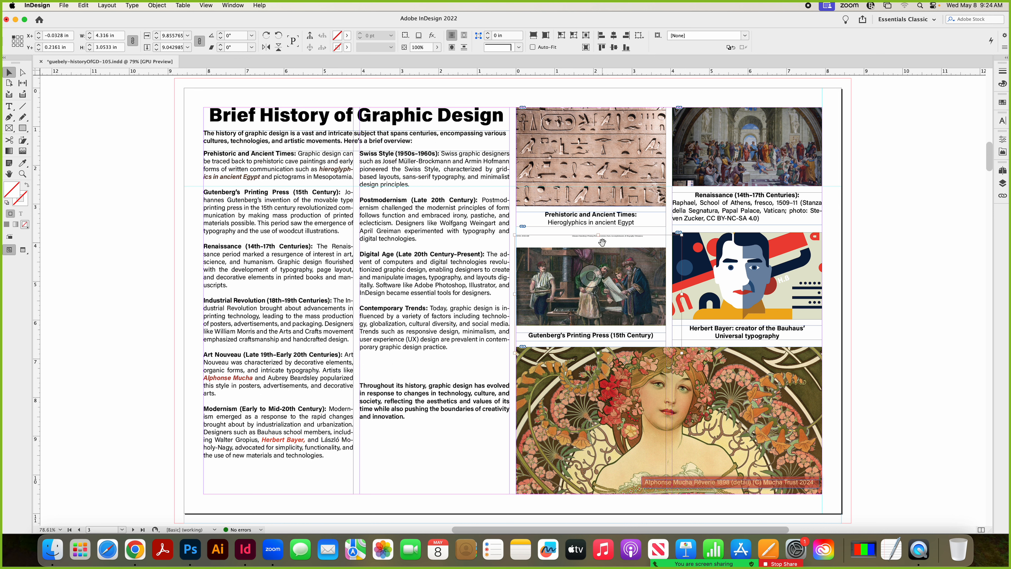
{"action": "key", "text": "super+z"}
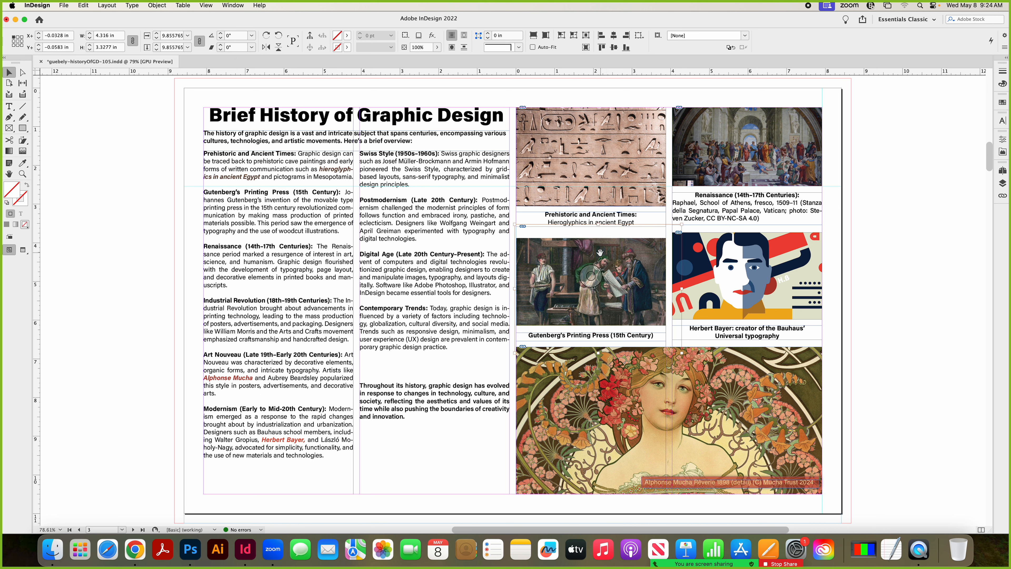
{"action": "double_click", "coordinate": [607, 251]}
{"action": "left_click_drag", "start_coordinate": [591, 227], "coordinate": [594, 220]}
{"action": "key", "text": "super+z"}
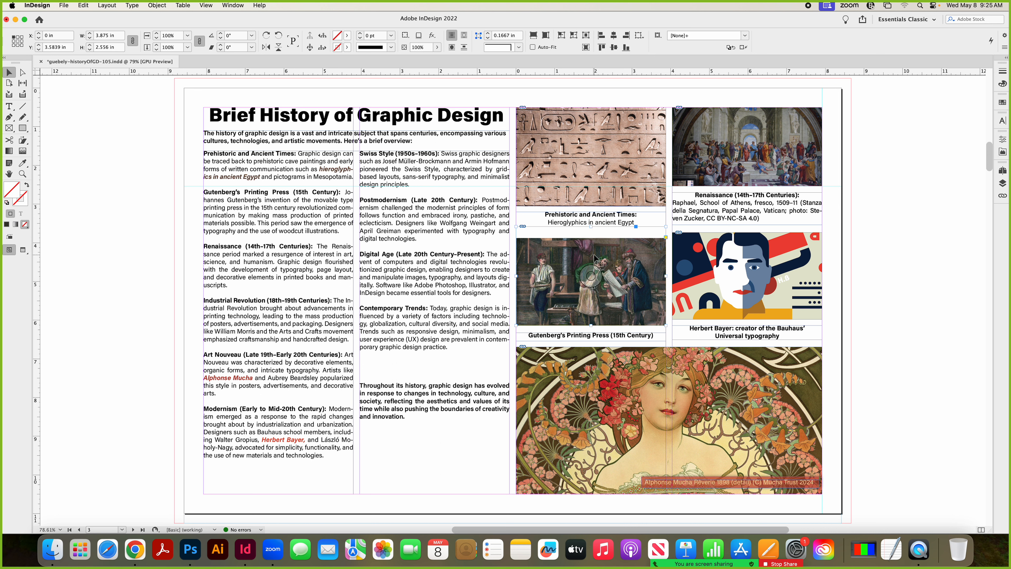
Try extending the Gutenberg frame's top edge upward, and return the edge to where it started.
{"action": "left_click", "coordinate": [698, 255]}
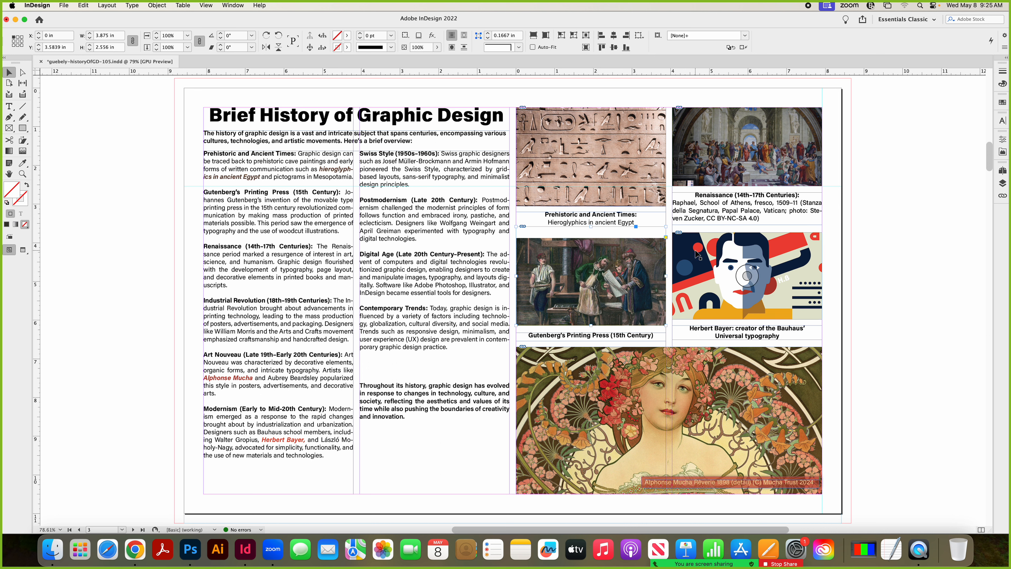
{"action": "left_click", "coordinate": [619, 259]}
{"action": "left_click_drag", "start_coordinate": [592, 227], "coordinate": [592, 219]}
{"action": "left_click", "coordinate": [591, 220]}
{"action": "left_click_drag", "start_coordinate": [591, 219], "coordinate": [592, 227]}
{"action": "left_click", "coordinate": [865, 254]}
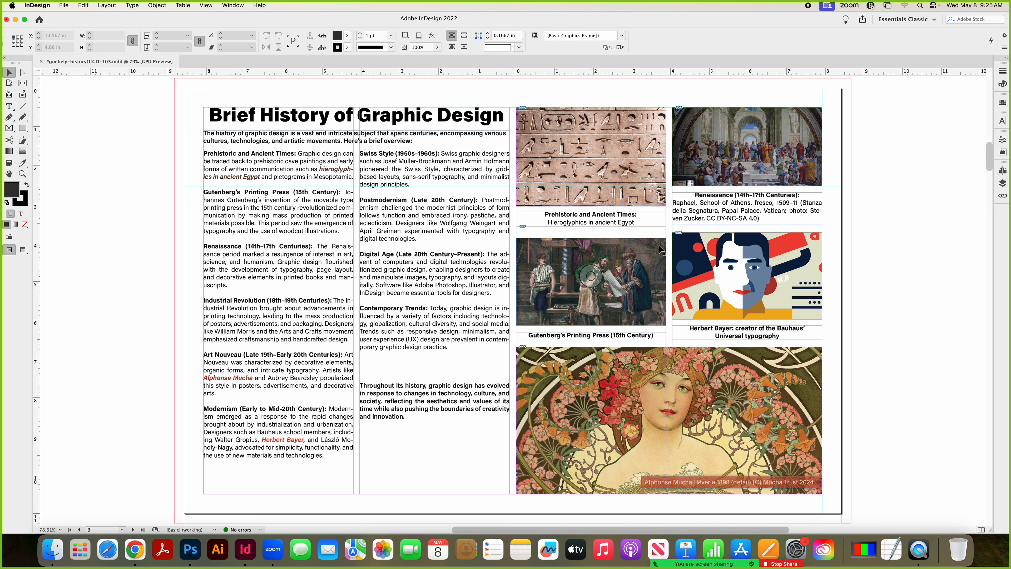
{"action": "left_click", "coordinate": [535, 248]}
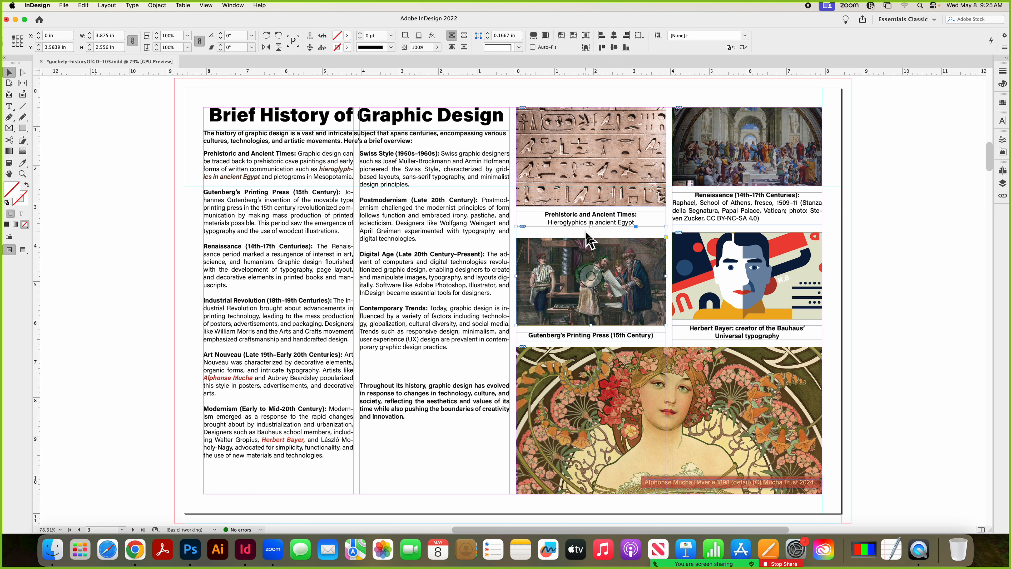
Open the linked Herbert Bayer image from the layout for editing in Adobe Photoshop 2022.
{"action": "left_click", "coordinate": [916, 229]}
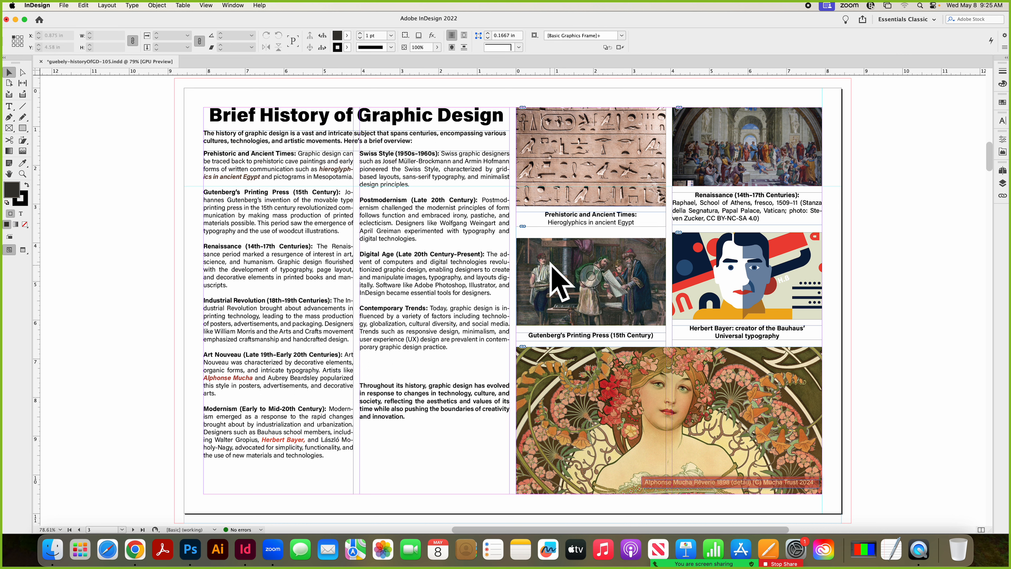
{"action": "left_click", "coordinate": [617, 267]}
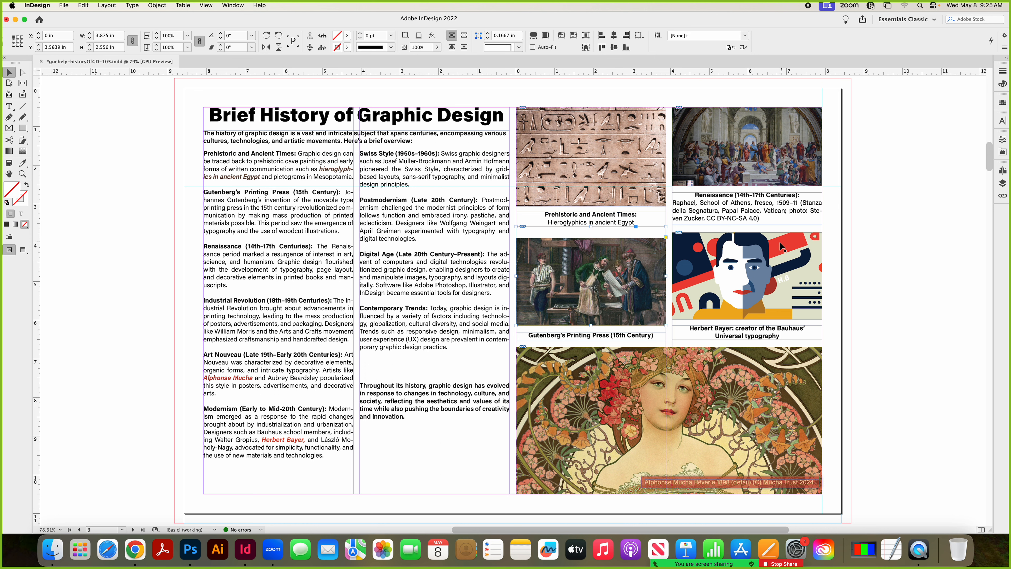
{"action": "left_click", "coordinate": [728, 263]}
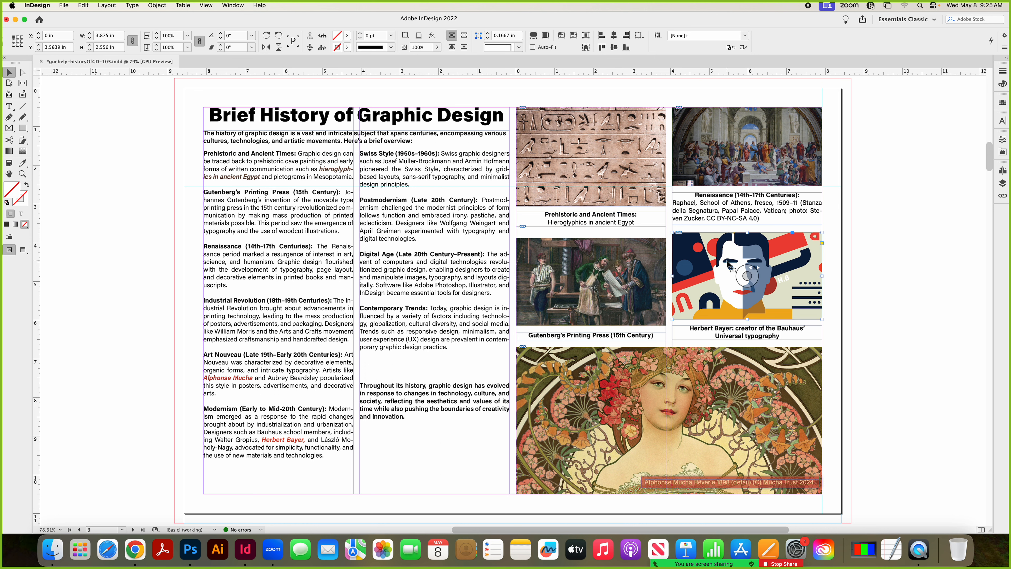
{"action": "right_click", "coordinate": [729, 274]}
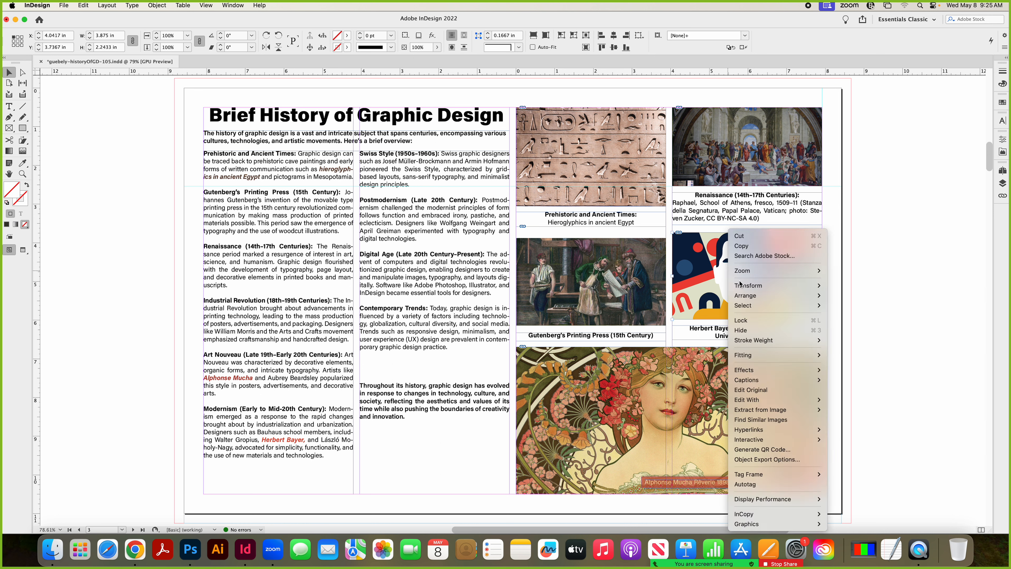
{"action": "mouse_move", "coordinate": [746, 287]}
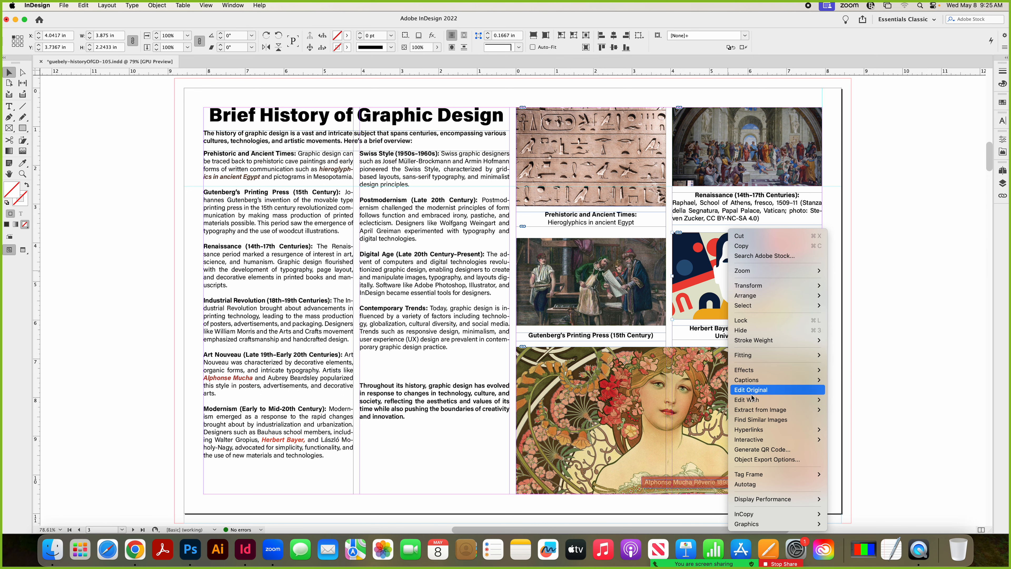
{"action": "mouse_move", "coordinate": [754, 402]}
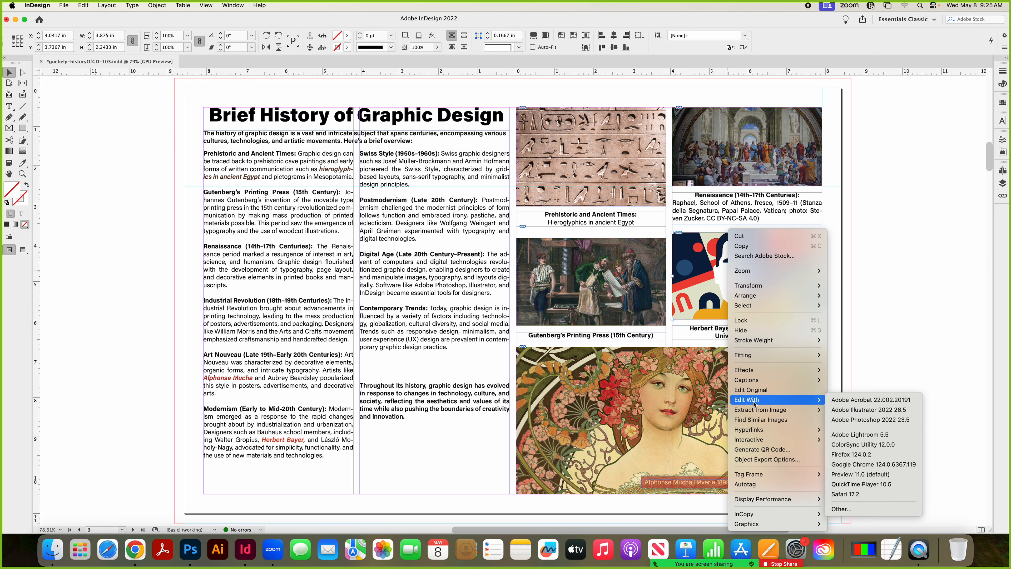
{"action": "left_click", "coordinate": [859, 421]}
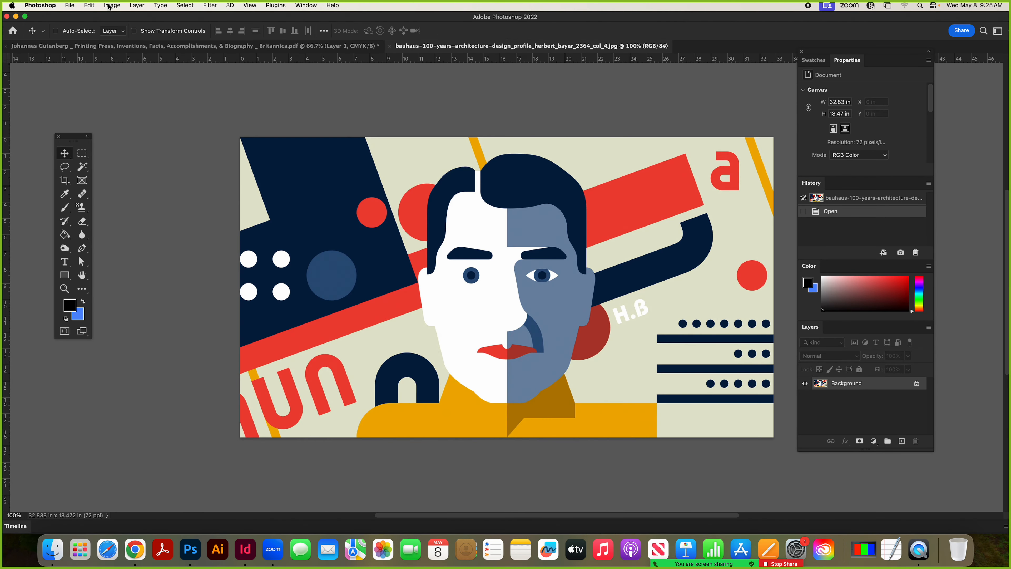
Convert the Herbert Bayer image to CMYK Color mode, accepting the U.S. Web Coated (SWOP) v2 profile.
{"action": "left_click", "coordinate": [112, 5]}
{"action": "mouse_move", "coordinate": [109, 18]}
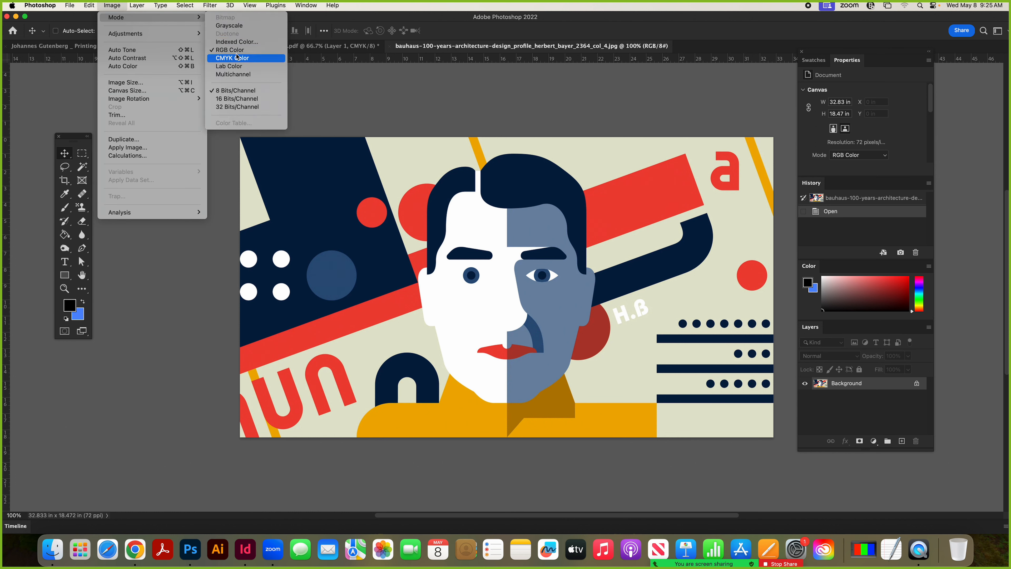
{"action": "left_click", "coordinate": [235, 63]}
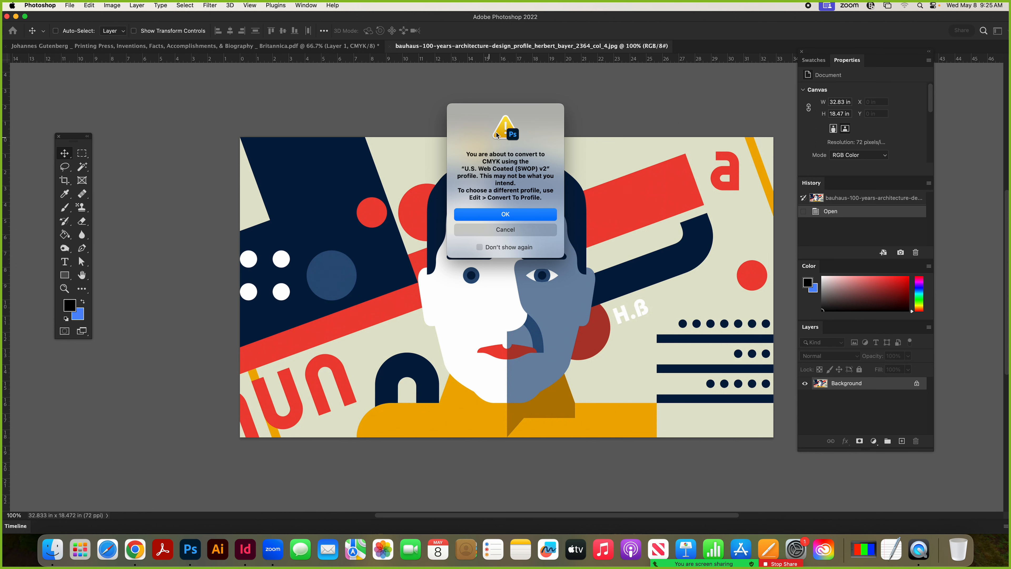
{"action": "left_click", "coordinate": [504, 215]}
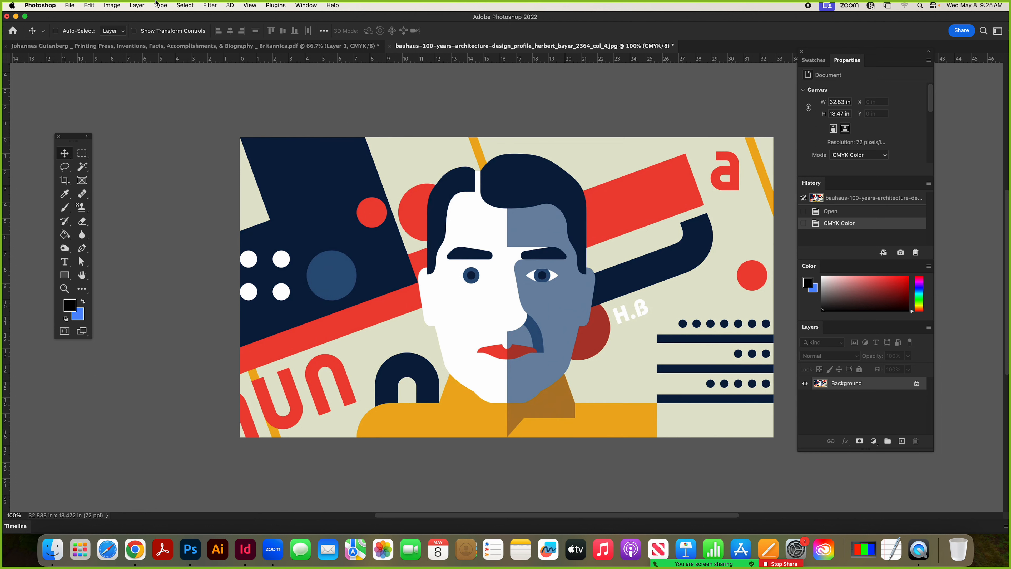
Open the image size settings for the Herbert Bayer image and set its resolution to 300 pixels/inch.
{"action": "left_click", "coordinate": [107, 4]}
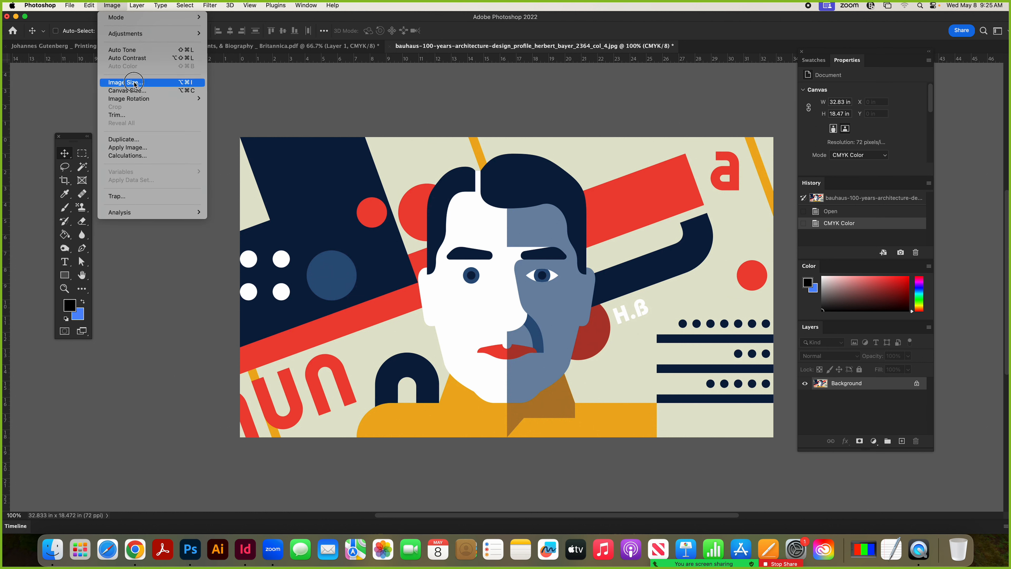
{"action": "left_click", "coordinate": [458, 222]}
{"action": "key", "text": "super+alt+i"}
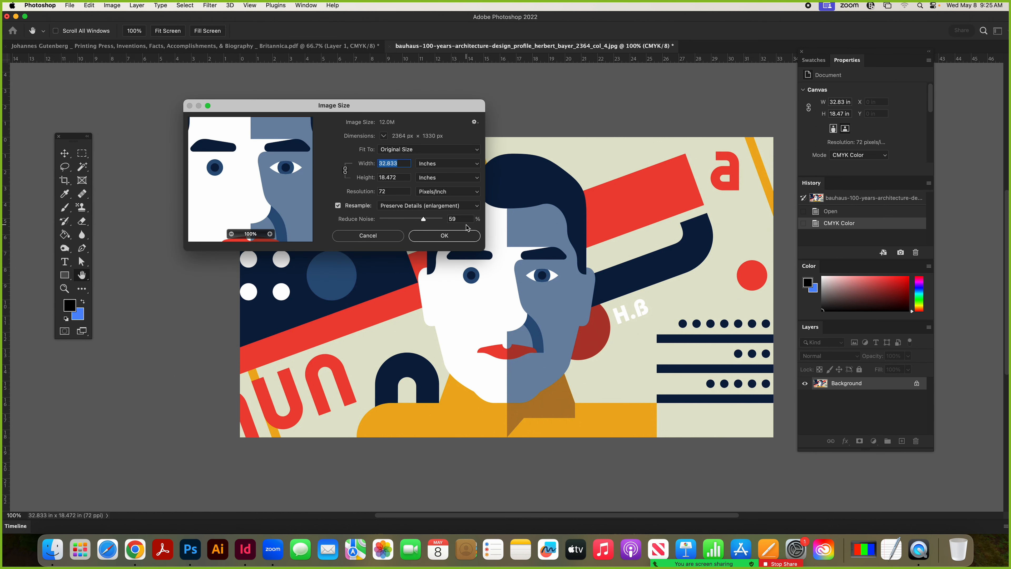
{"action": "double_click", "coordinate": [396, 191]}
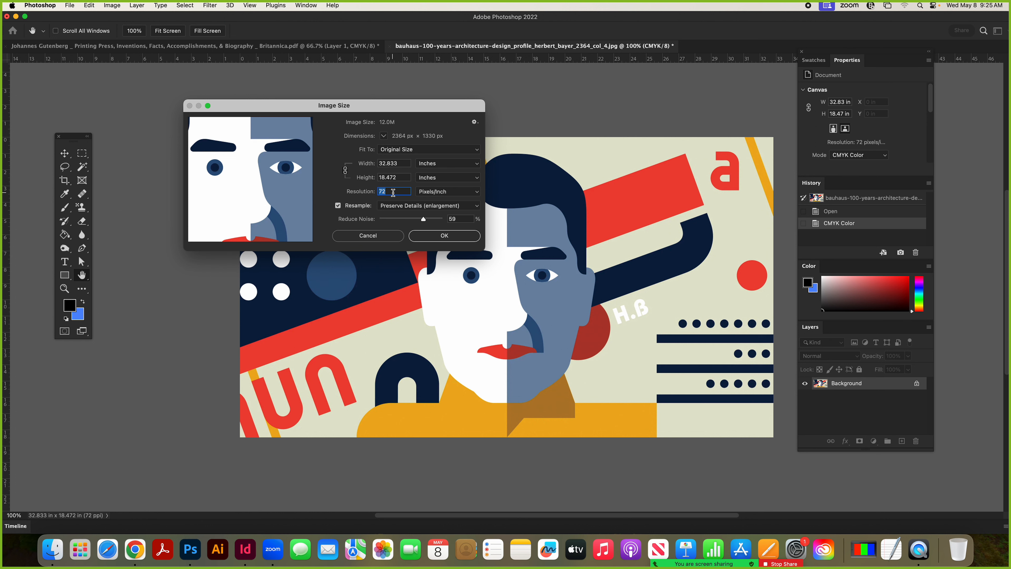
{"action": "left_click_drag", "start_coordinate": [405, 192], "coordinate": [373, 193]}
{"action": "double_click", "coordinate": [384, 163]}
{"action": "double_click", "coordinate": [405, 177]}
{"action": "left_click", "coordinate": [346, 172]}
{"action": "left_click", "coordinate": [403, 163]}
{"action": "left_click", "coordinate": [393, 192]}
{"action": "type", "text": "300"}
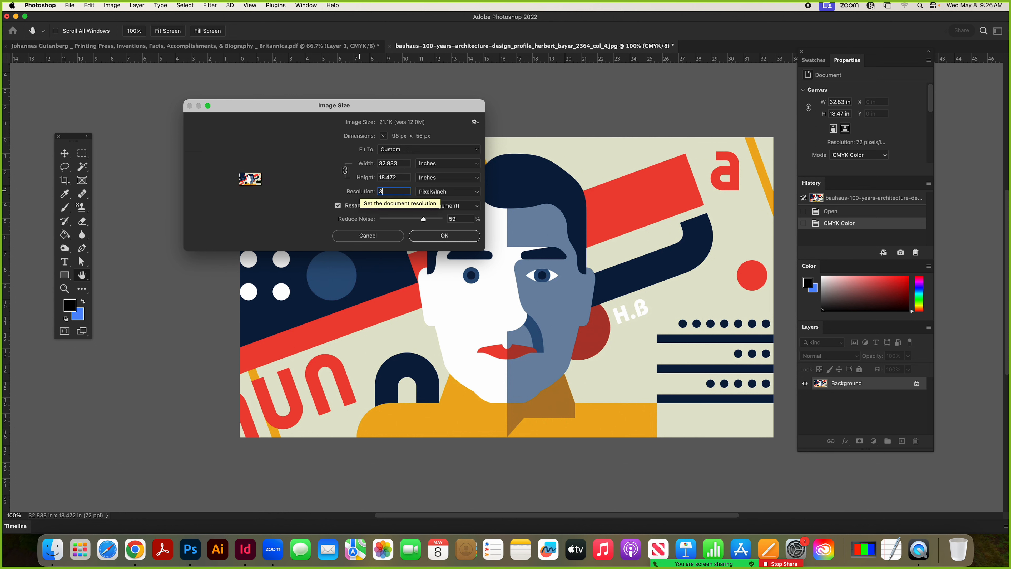
Set the Herbert Bayer image's width to 10 inches with proportions linked, and apply the resize.
{"action": "left_click", "coordinate": [404, 163]}
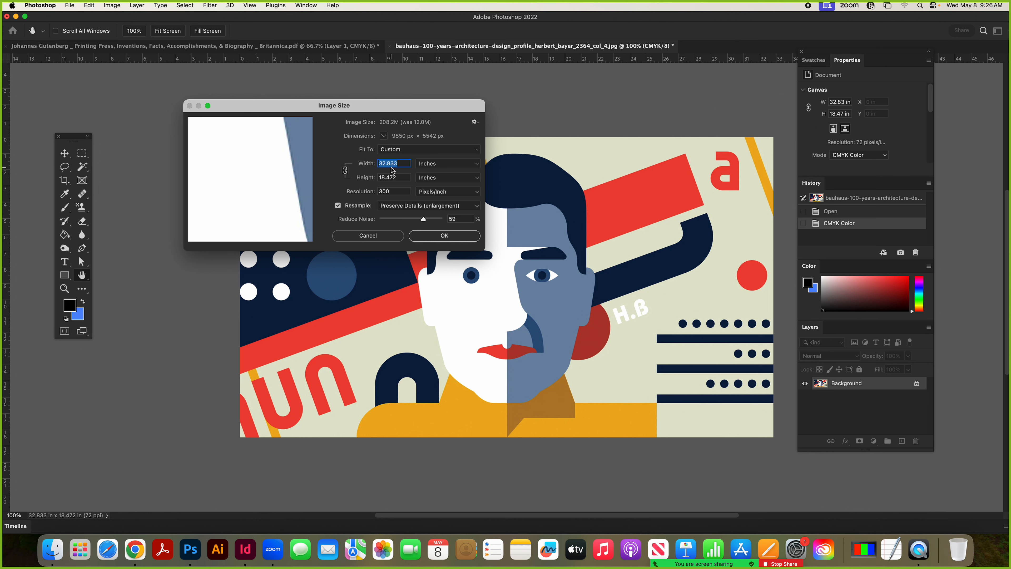
{"action": "left_click_drag", "start_coordinate": [404, 164], "coordinate": [371, 165]}
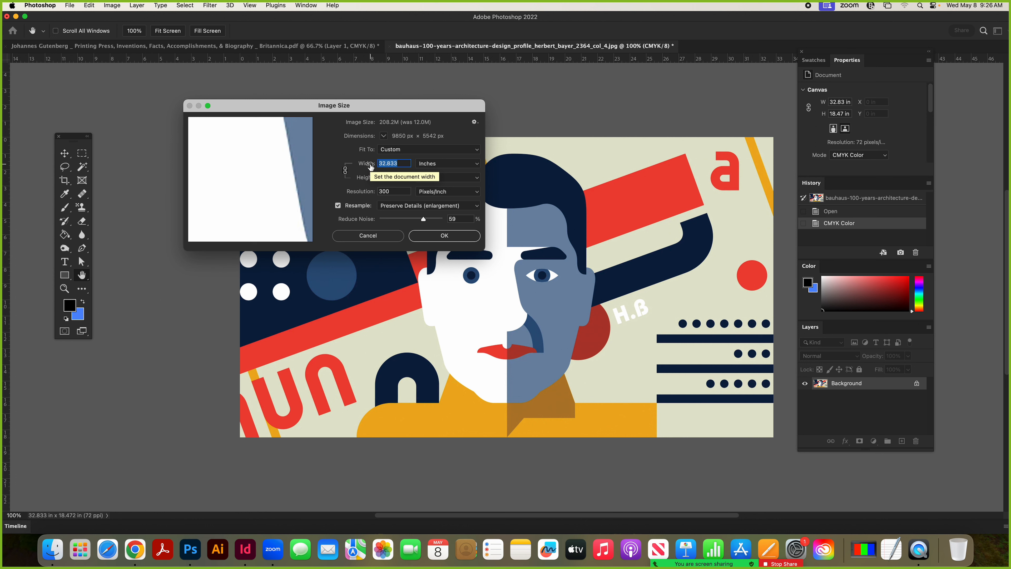
{"action": "type", "text": "10"}
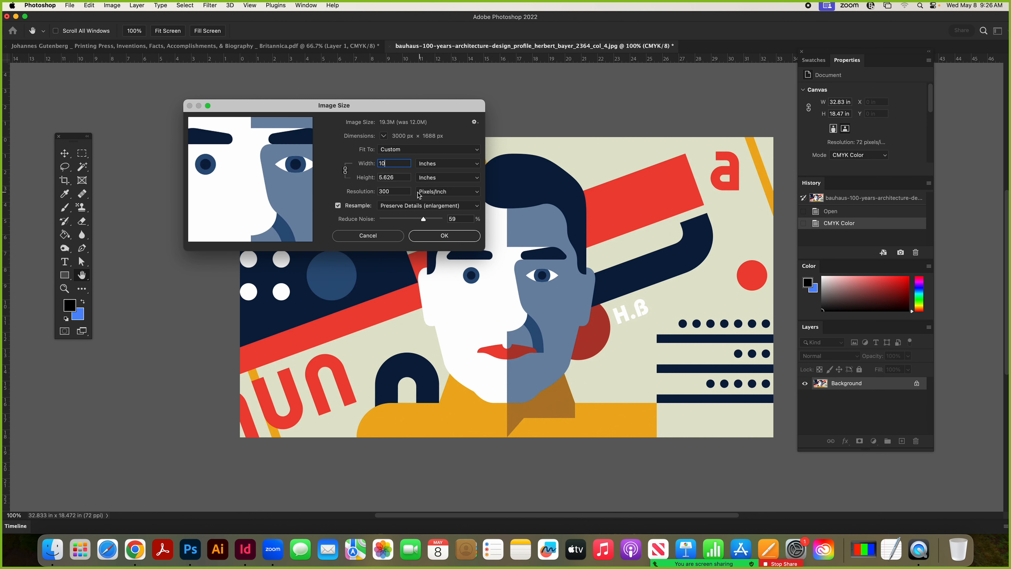
{"action": "key", "text": "Tab"}
{"action": "left_click", "coordinate": [445, 236]}
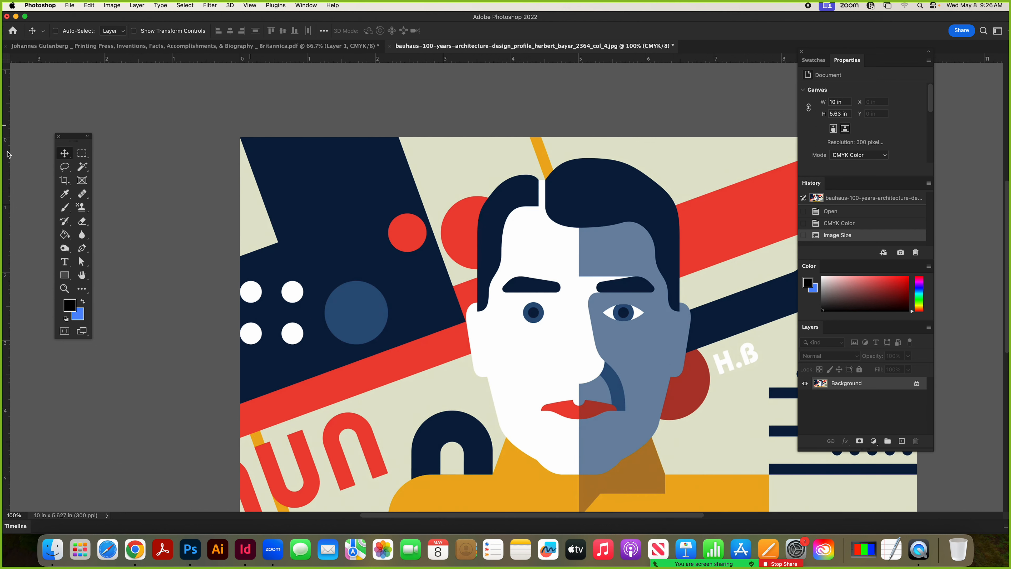
Save the Herbert Bayer JPEG over the original with Maximum quality 12 and the Progressive format option.
{"action": "left_click", "coordinate": [71, 5]}
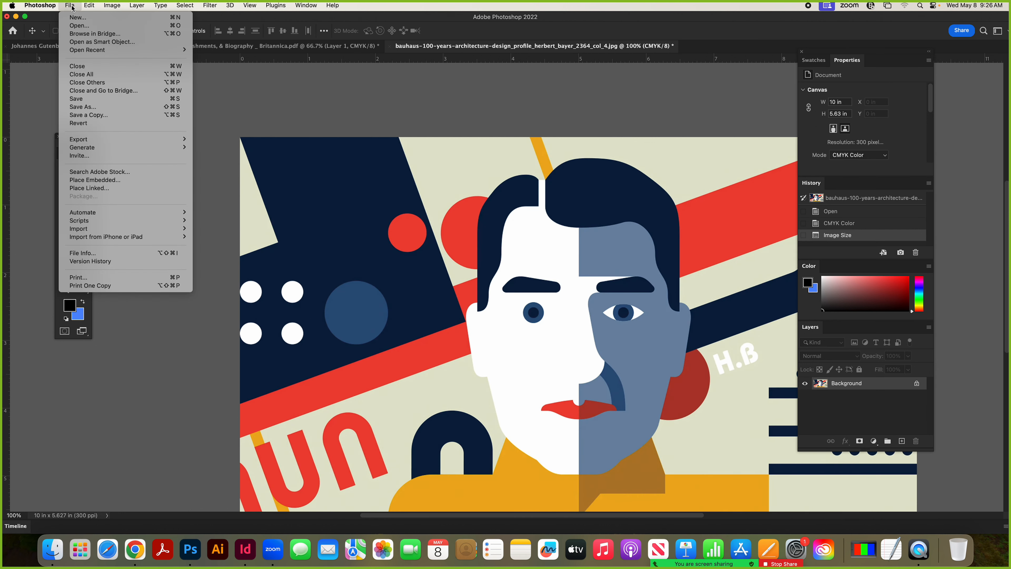
{"action": "left_click", "coordinate": [83, 99]}
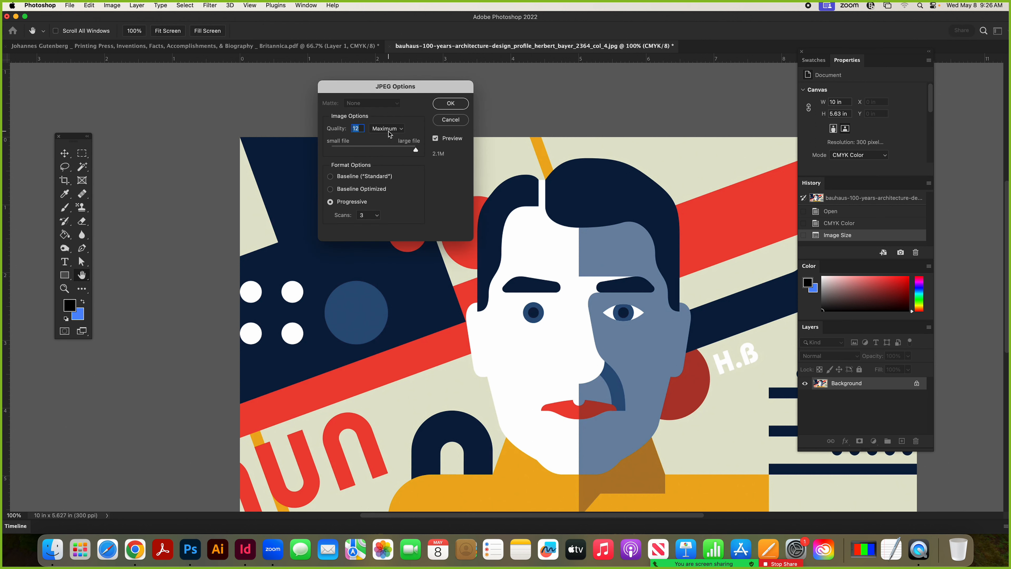
{"action": "left_click", "coordinate": [452, 104]}
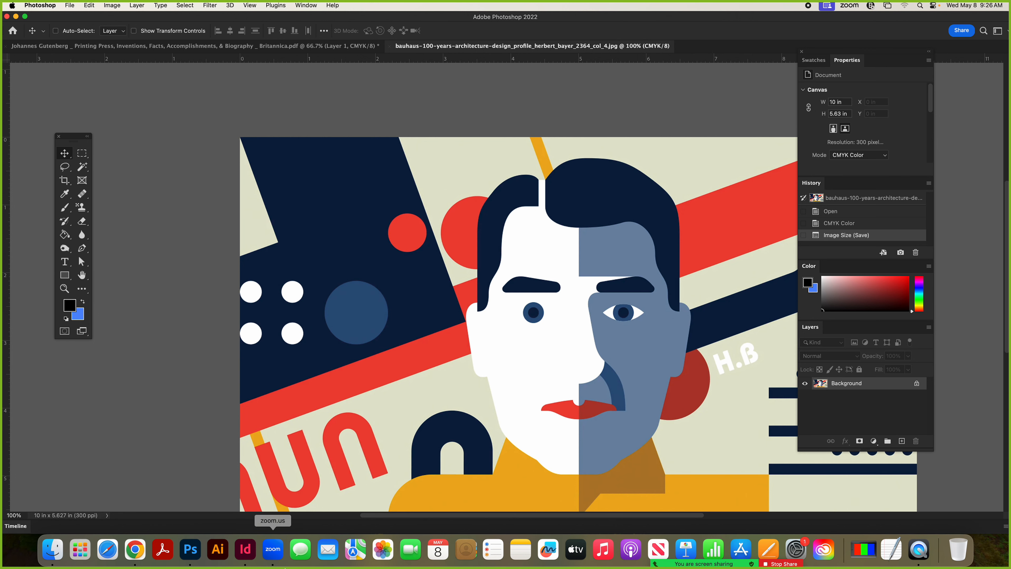
Switch to InDesign and check the Bauhaus image's color mode and resolution in the Package links report, then close it without packaging.
{"action": "left_click", "coordinate": [246, 555]}
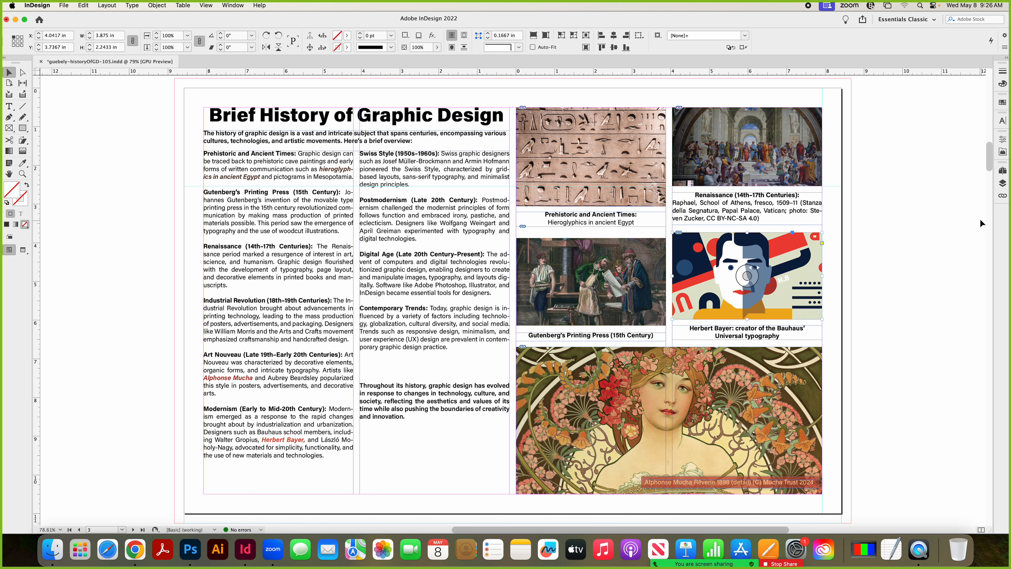
{"action": "left_click", "coordinate": [63, 5]}
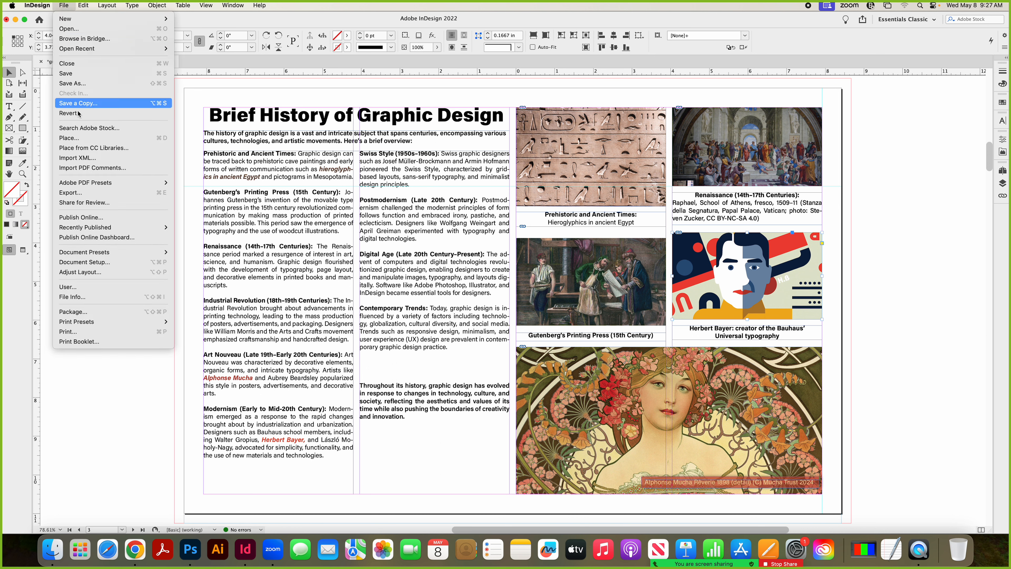
{"action": "mouse_move", "coordinate": [93, 228]}
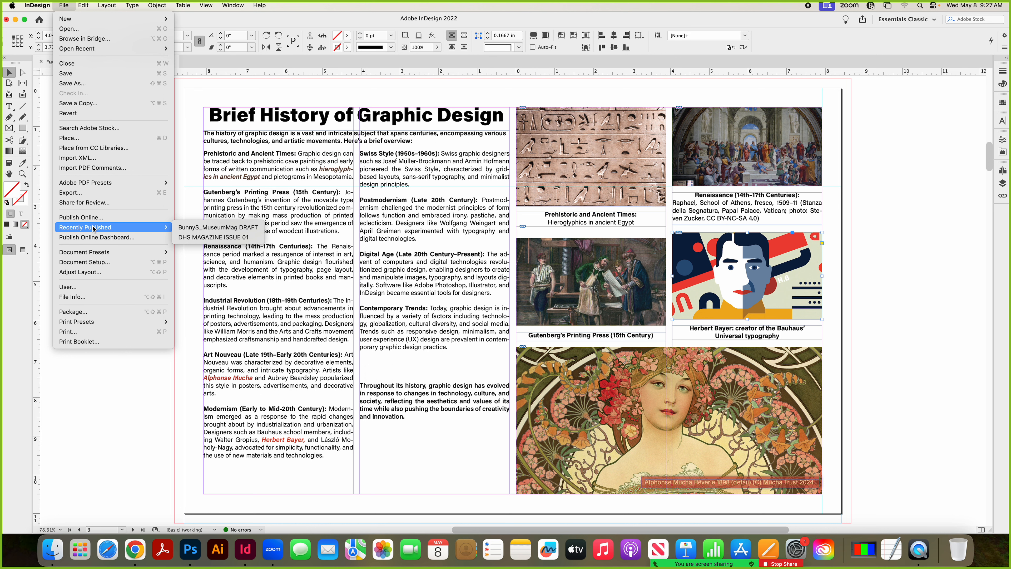
{"action": "mouse_move", "coordinate": [97, 255]}
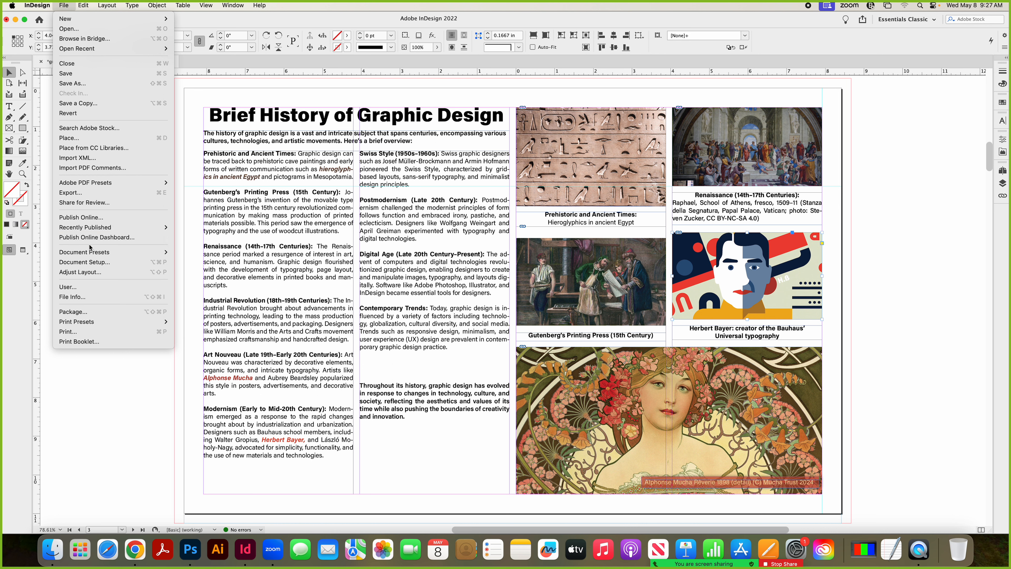
{"action": "left_click", "coordinate": [85, 312]}
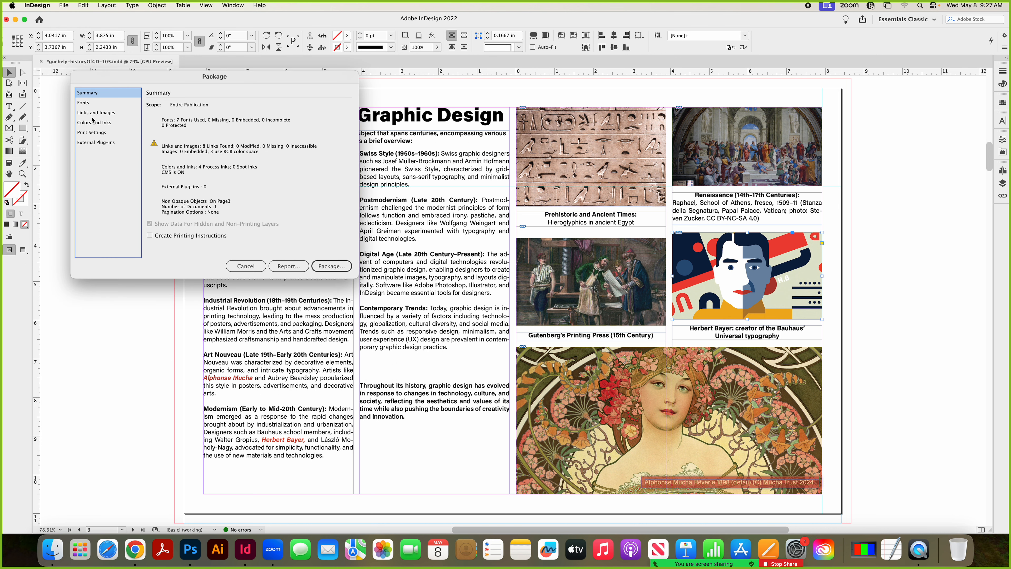
{"action": "left_click", "coordinate": [92, 113]}
{"action": "left_click_drag", "start_coordinate": [311, 142], "coordinate": [312, 163]}
{"action": "left_click", "coordinate": [165, 166]}
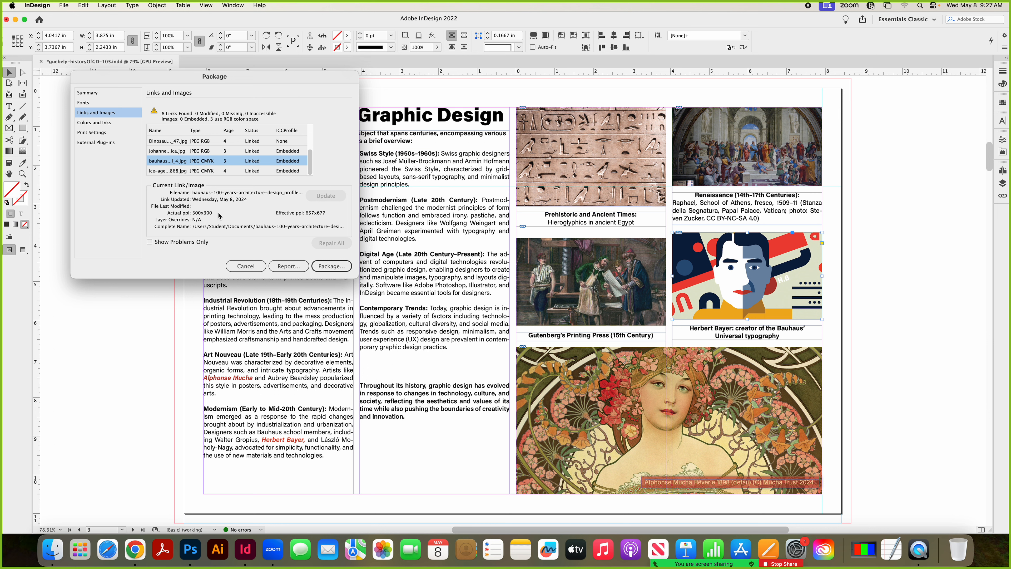
{"action": "left_click", "coordinate": [246, 266]}
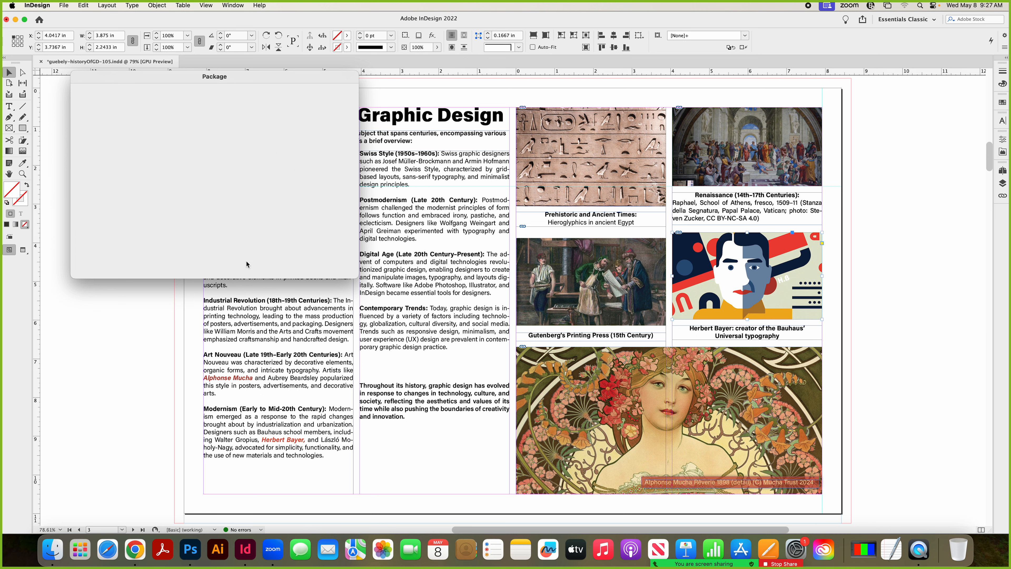
Open the linked Alphonse Mucha image from the layout for editing in Adobe Photoshop 2022.
{"action": "left_click", "coordinate": [593, 405]}
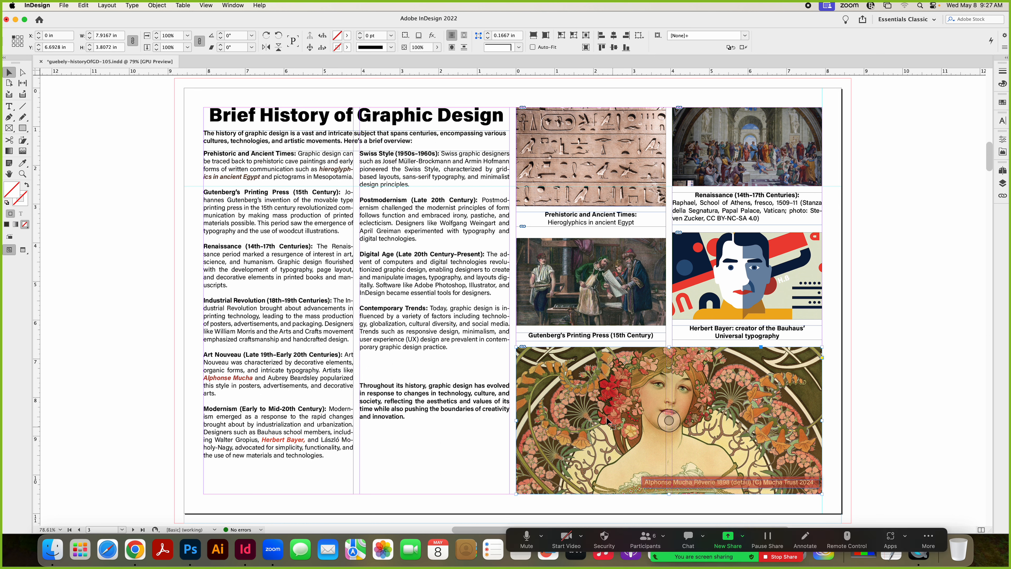
{"action": "right_click", "coordinate": [588, 416]}
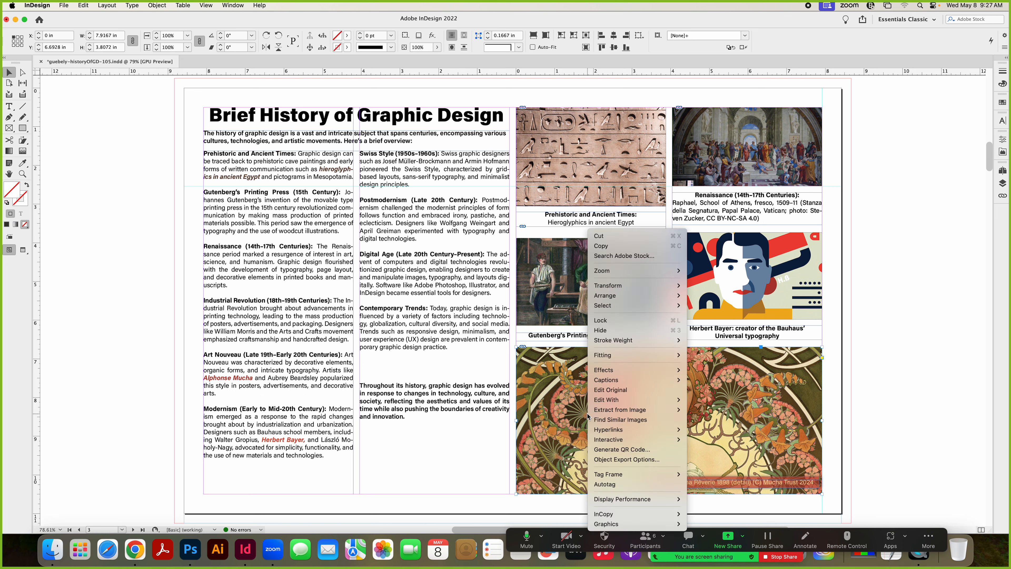
{"action": "mouse_move", "coordinate": [612, 403]}
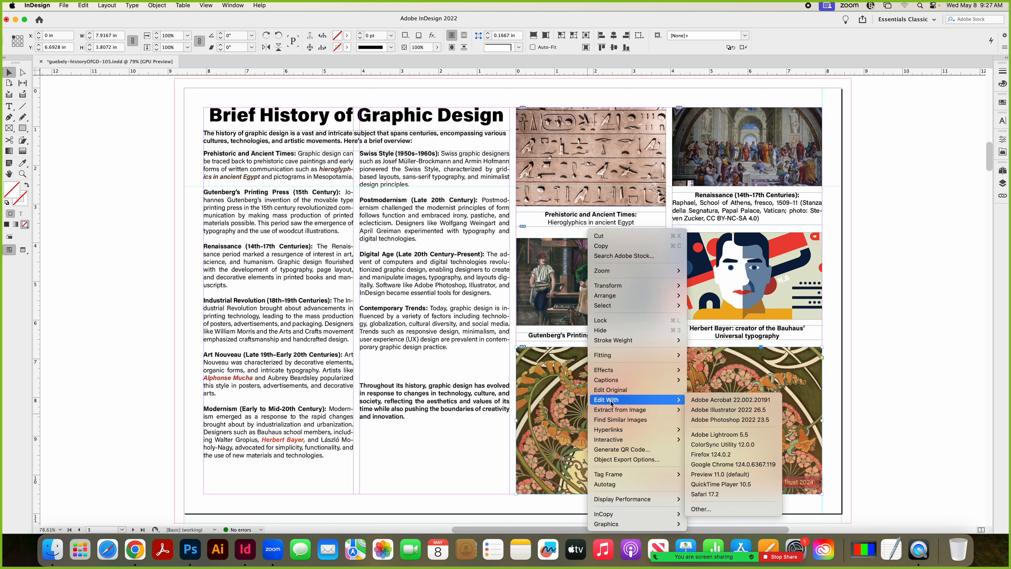
{"action": "left_click", "coordinate": [716, 420]}
Convert the Alphonse Mucha image to CMYK Color mode, accepting the U.S. Web Coated (SWOP) v2 profile.
{"action": "left_click", "coordinate": [112, 5]}
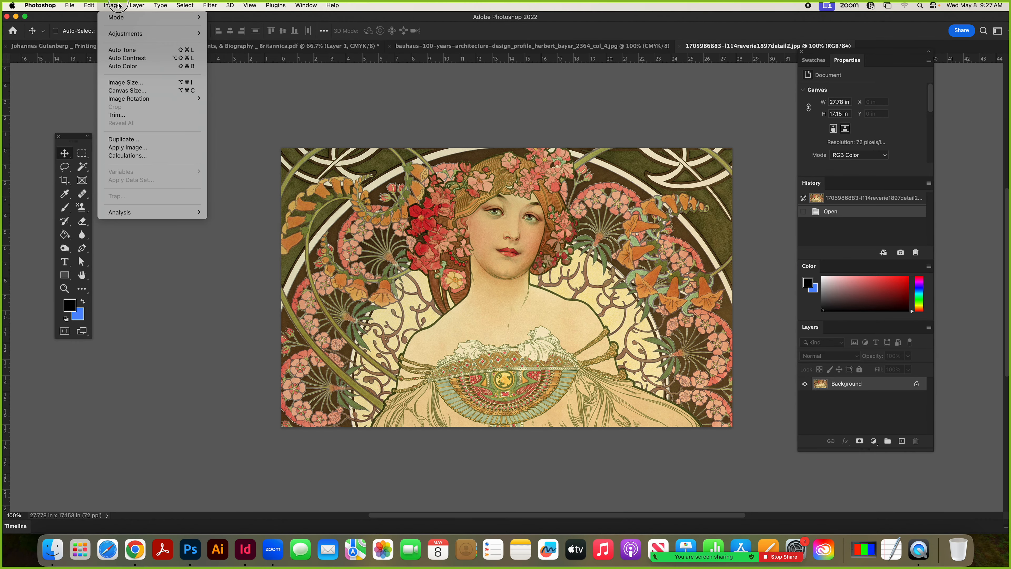
{"action": "mouse_move", "coordinate": [123, 17]}
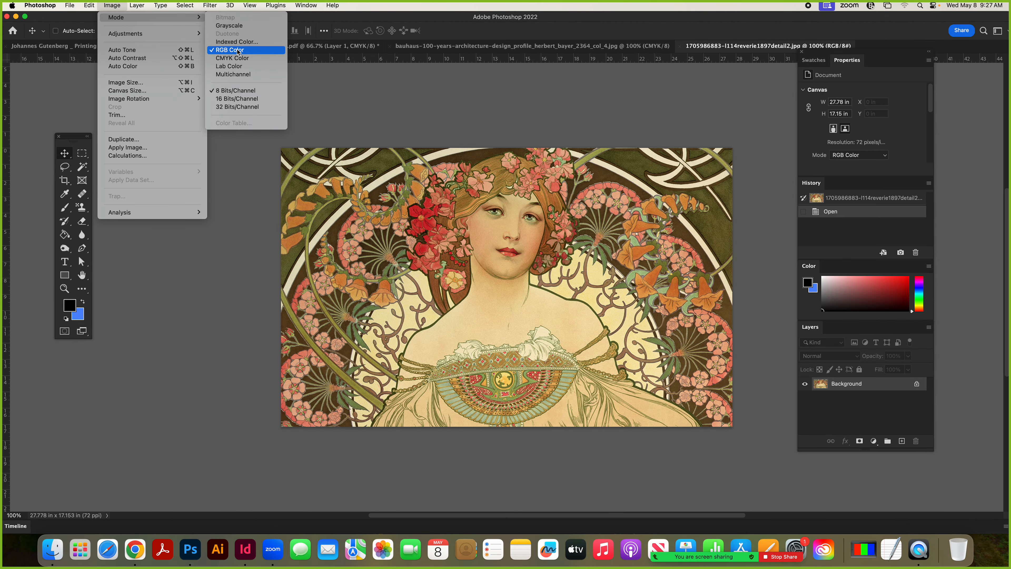
{"action": "left_click", "coordinate": [239, 59]}
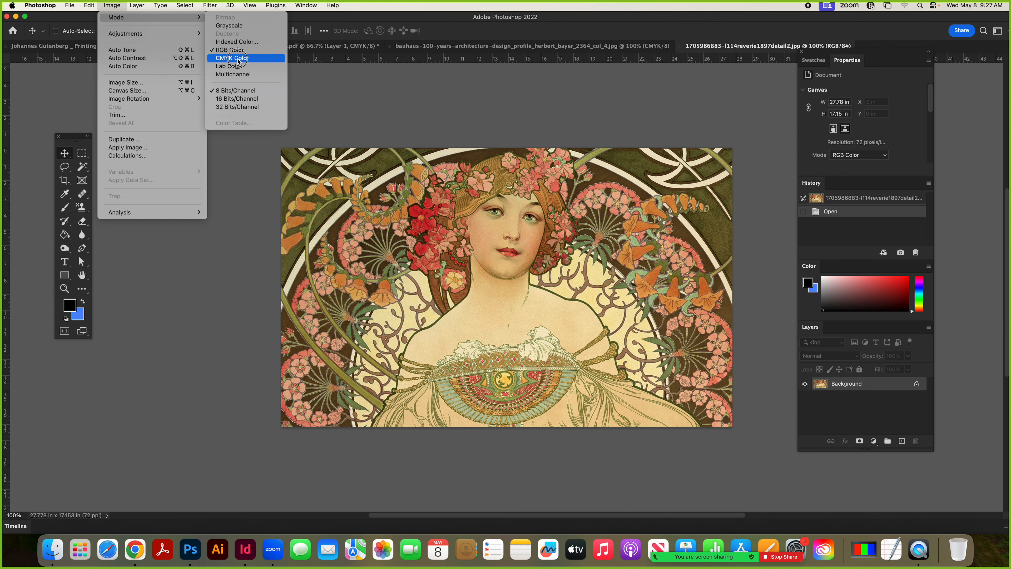
{"action": "left_click", "coordinate": [505, 214]}
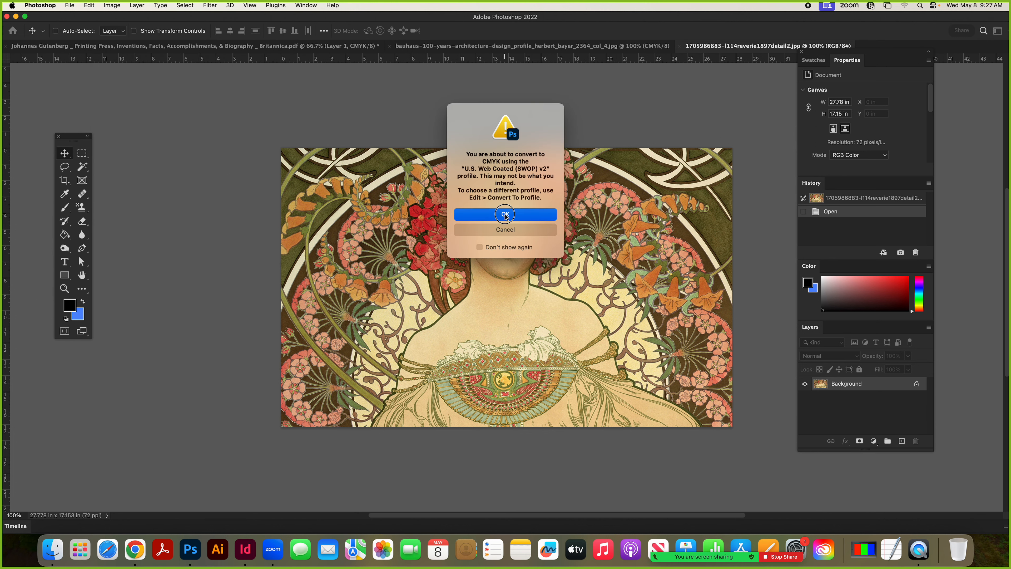
Resize the Alphonse Mucha image to a resolution of 300 pixels/inch and a width of 9 inches.
{"action": "left_click", "coordinate": [113, 6]}
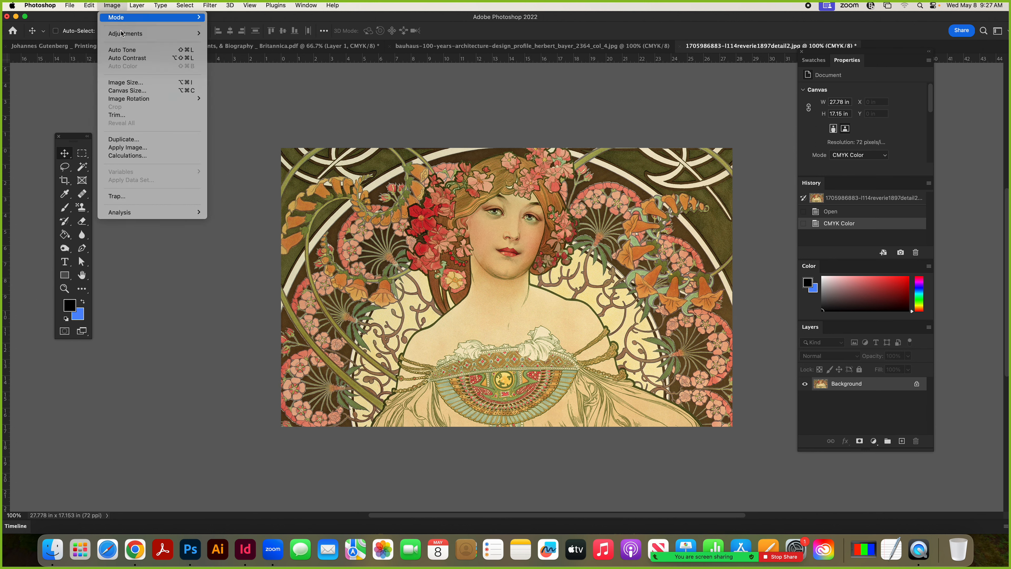
{"action": "left_click", "coordinate": [144, 86]}
{"action": "double_click", "coordinate": [389, 193]}
{"action": "double_click", "coordinate": [401, 163]}
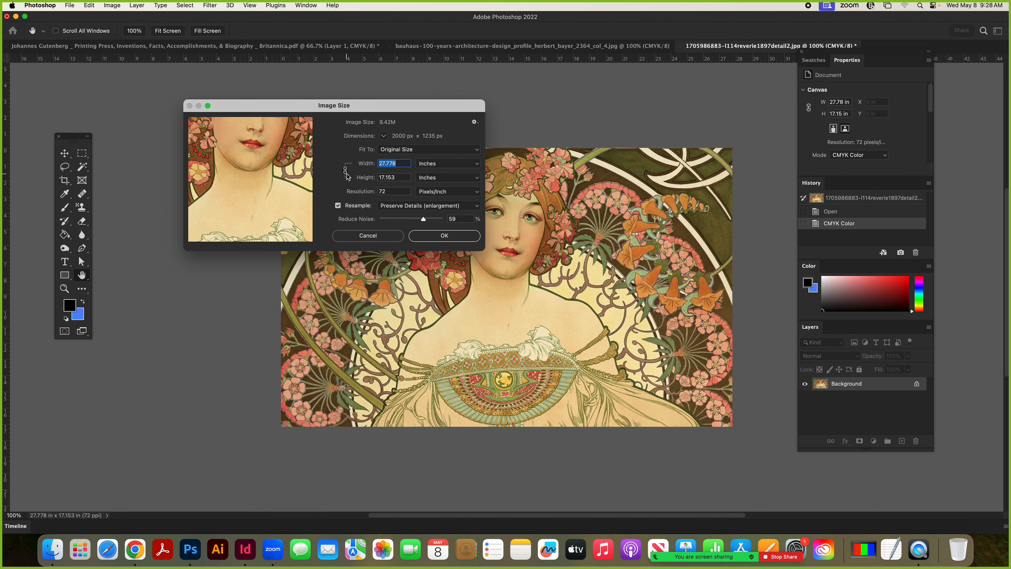
{"action": "double_click", "coordinate": [394, 192]}
{"action": "type", "text": "300"}
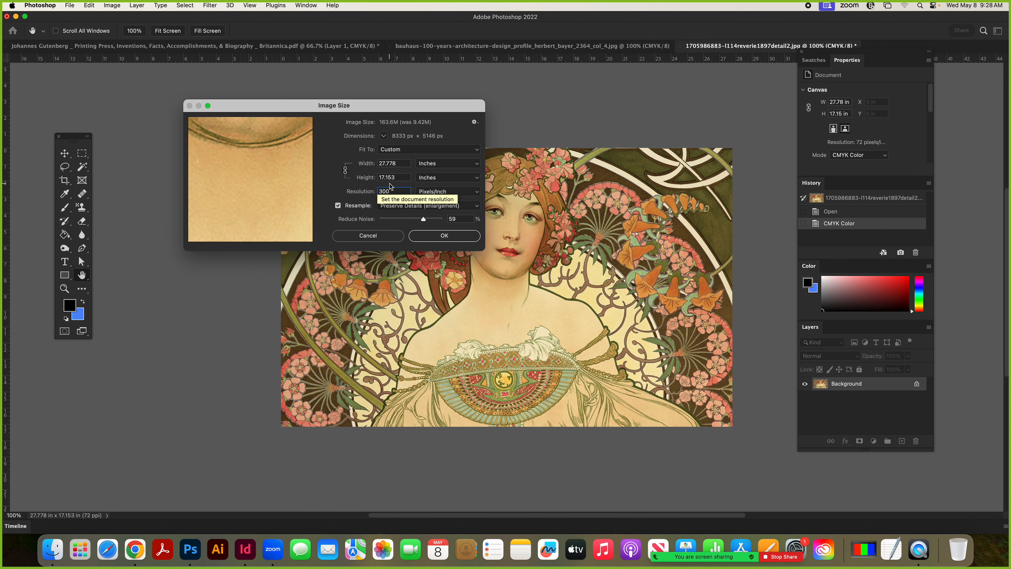
{"action": "double_click", "coordinate": [399, 163]}
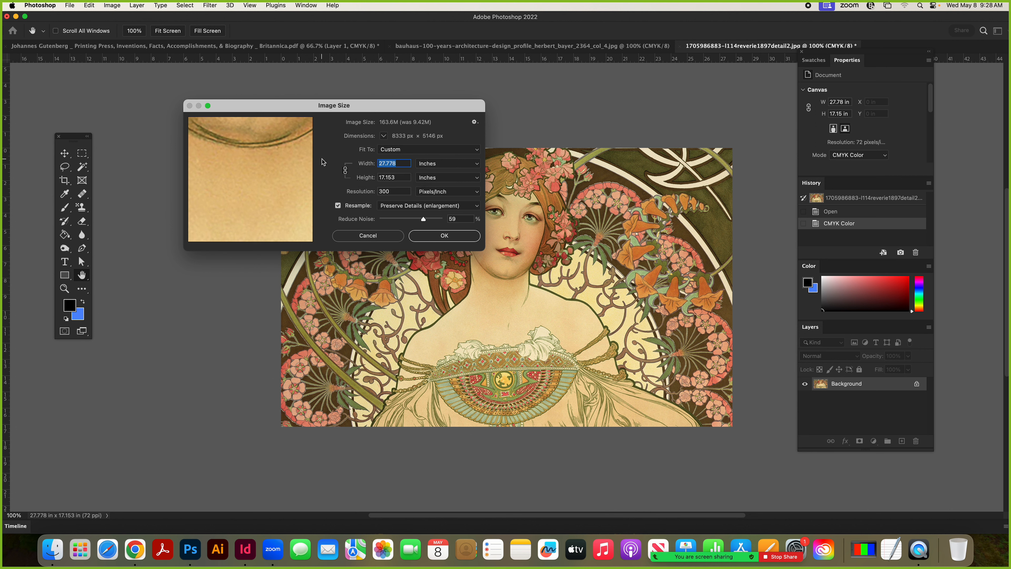
{"action": "type", "text": "9"}
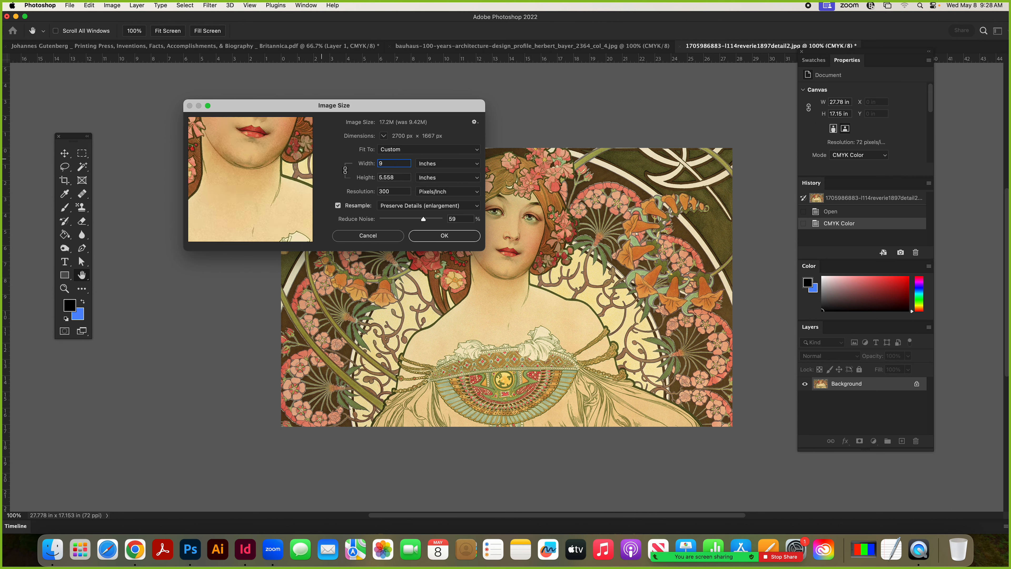
{"action": "left_click", "coordinate": [444, 235]}
Save the Alphonse Mucha JPEG with Maximum quality 12 and the Progressive format option.
{"action": "left_click", "coordinate": [70, 6]}
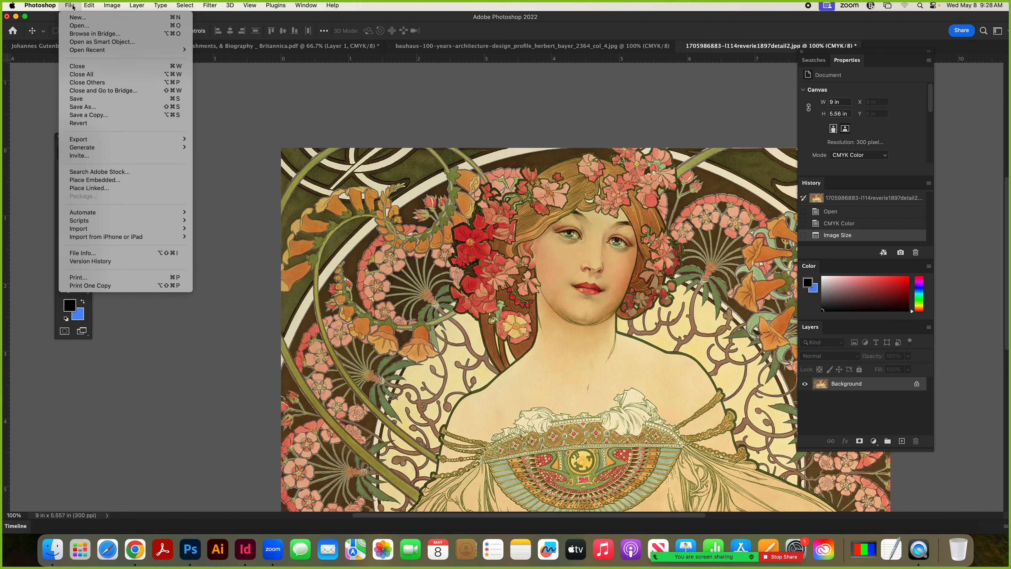
{"action": "left_click", "coordinate": [81, 107]}
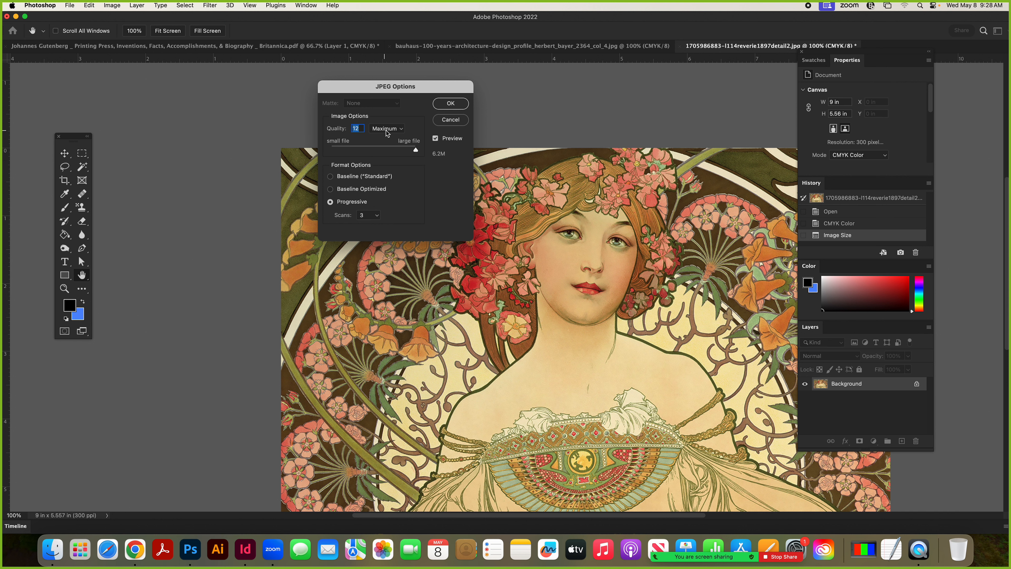
{"action": "left_click", "coordinate": [450, 104]}
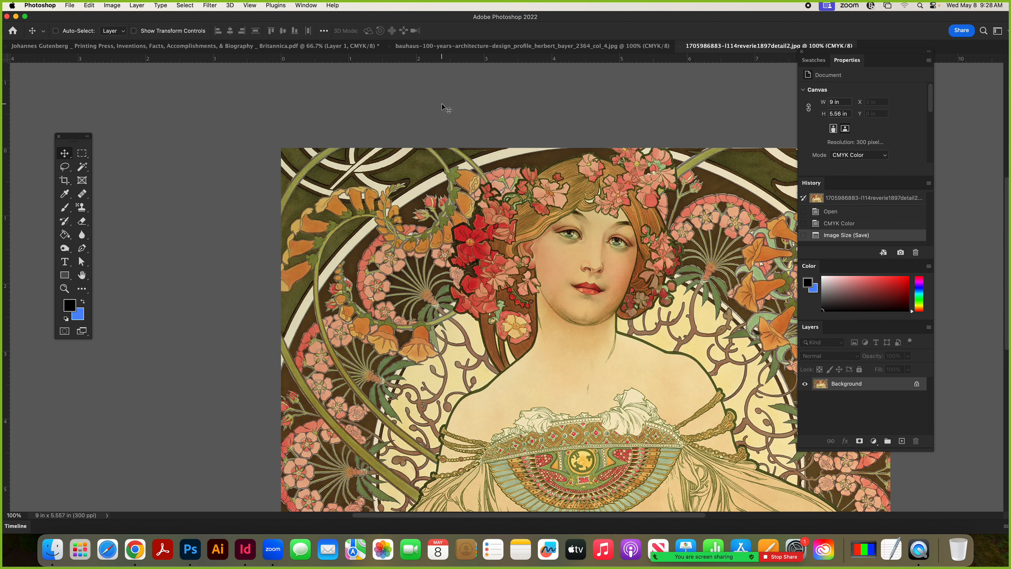
Switch to InDesign and check the Bauhaus image's color mode and resolution in the Package report's Links and Images section.
{"action": "right_click", "coordinate": [244, 554]}
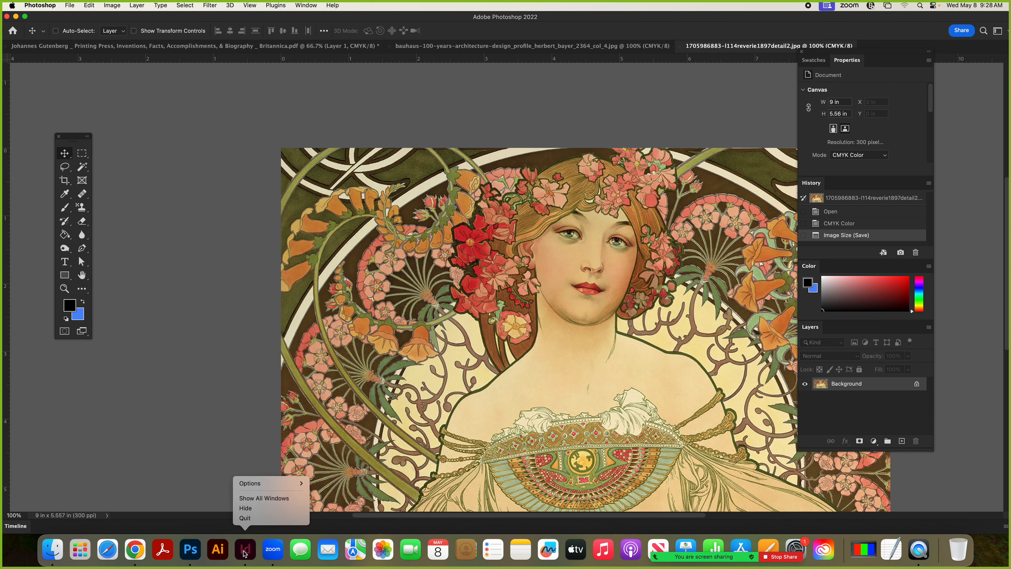
{"action": "left_click", "coordinate": [245, 552]}
{"action": "left_click", "coordinate": [245, 552]}
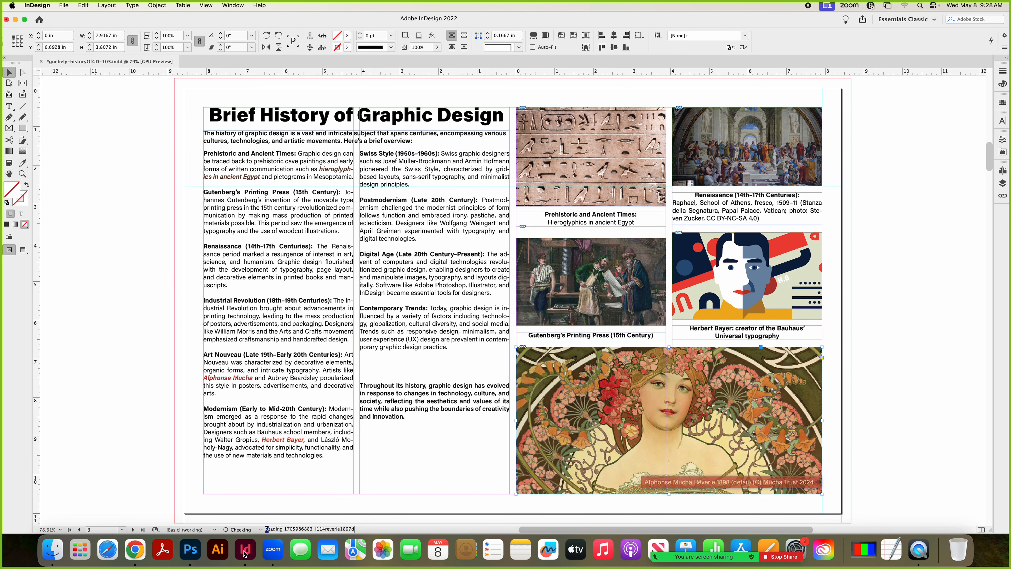
{"action": "left_click", "coordinate": [64, 5]}
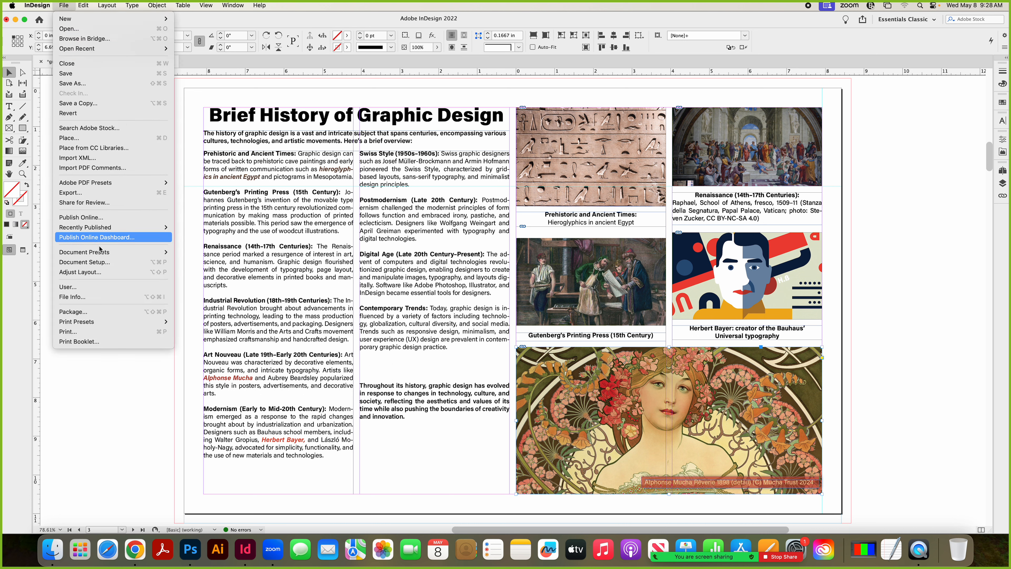
{"action": "left_click", "coordinate": [98, 312]}
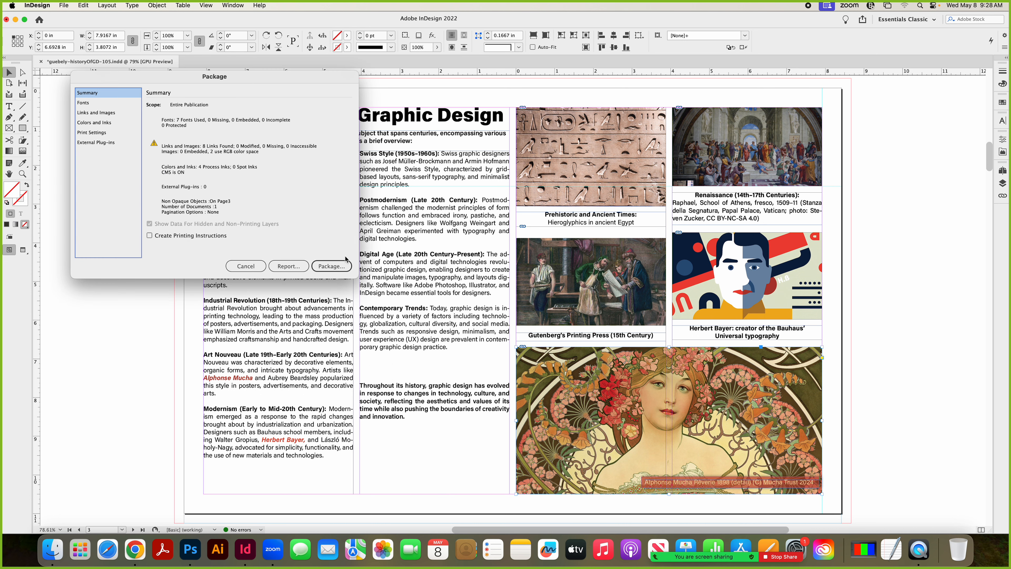
{"action": "left_click", "coordinate": [94, 114]}
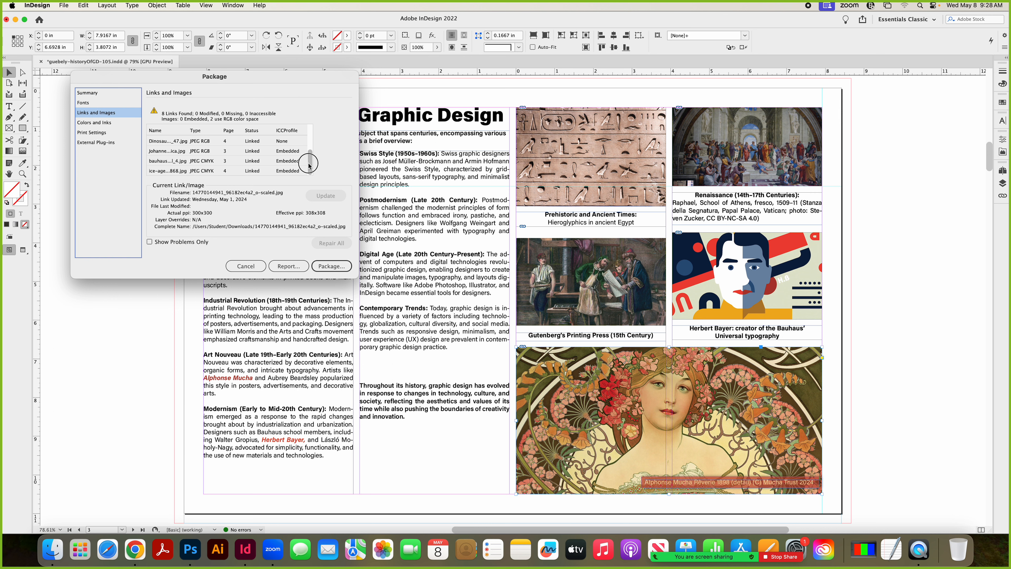
{"action": "left_click", "coordinate": [218, 161]}
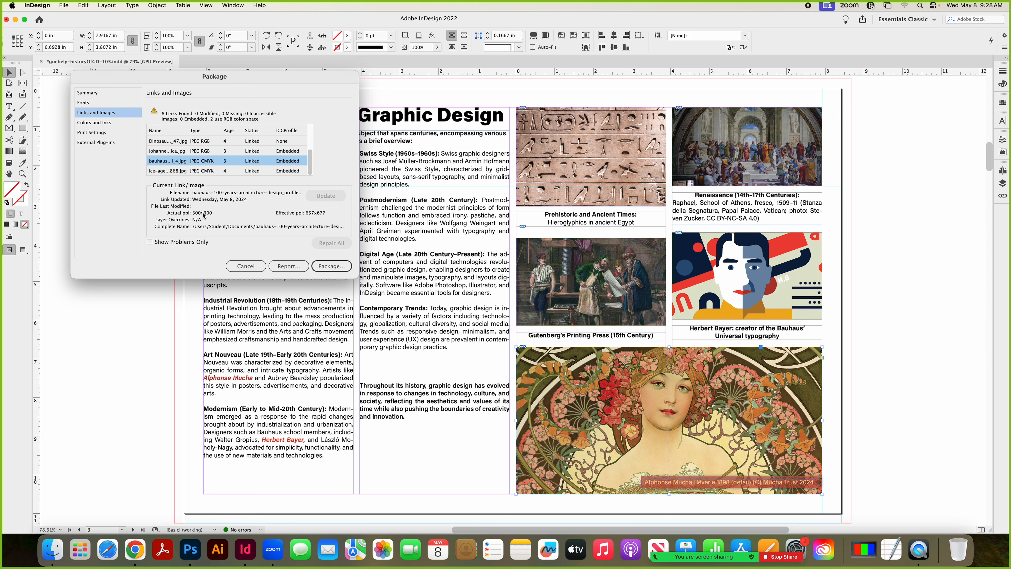
Check the color mode and resolution of the other linked images, including the Mucha and Gutenberg JPEGs, and close the report without packaging.
{"action": "left_click_drag", "start_coordinate": [311, 161], "coordinate": [312, 142]}
{"action": "left_click", "coordinate": [215, 159]}
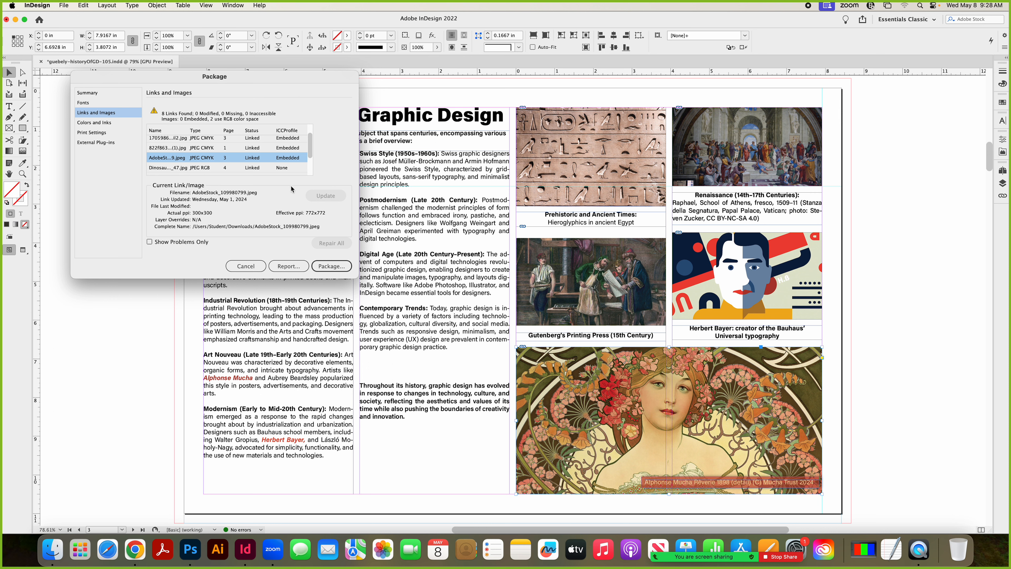
{"action": "left_click_drag", "start_coordinate": [310, 144], "coordinate": [310, 136]}
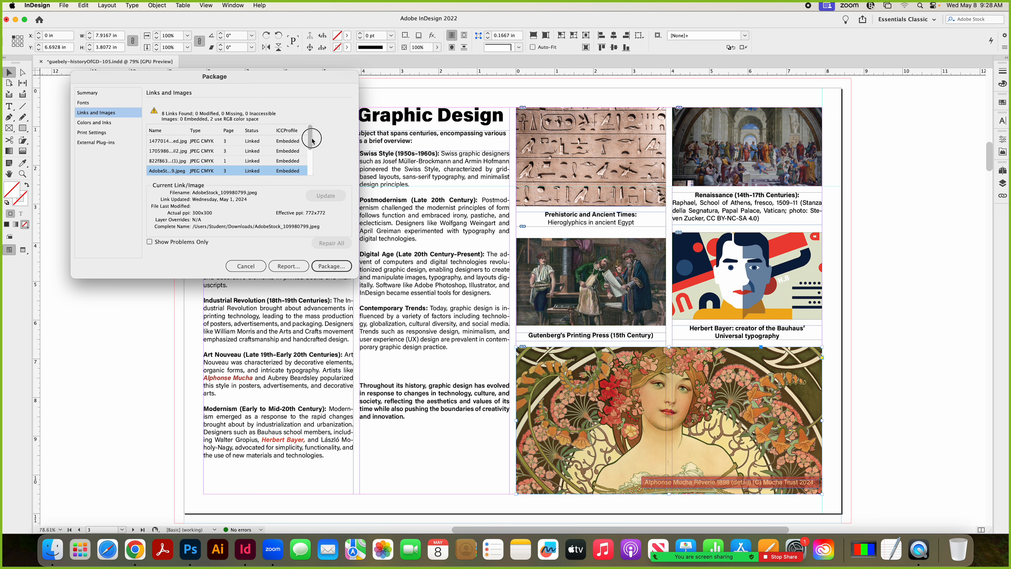
{"action": "left_click", "coordinate": [211, 152]}
{"action": "left_click", "coordinate": [214, 142]}
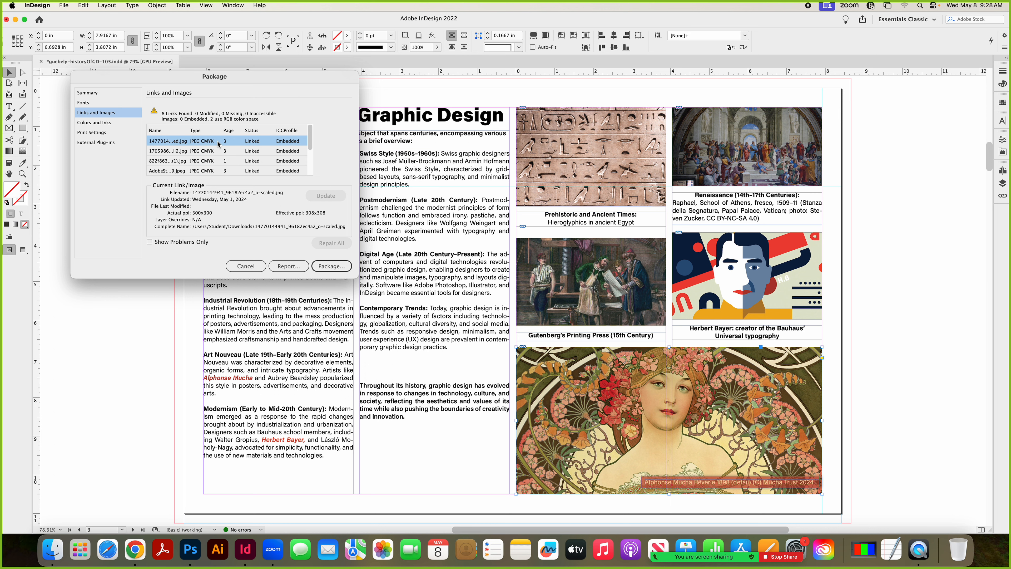
{"action": "left_click", "coordinate": [220, 153]}
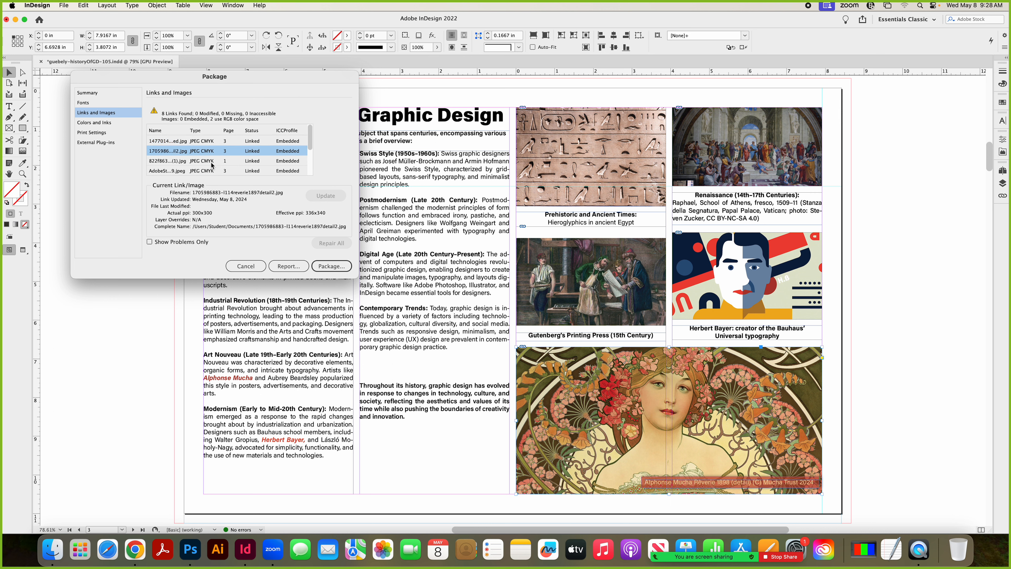
{"action": "left_click", "coordinate": [212, 161]}
{"action": "left_click", "coordinate": [211, 170]}
{"action": "left_click_drag", "start_coordinate": [310, 136], "coordinate": [310, 157]}
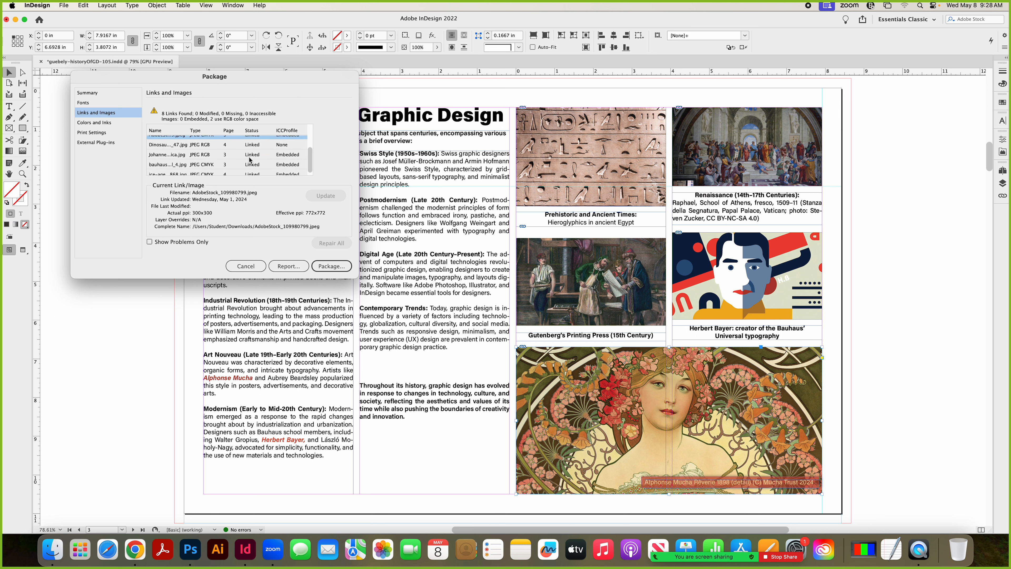
{"action": "left_click", "coordinate": [215, 156]}
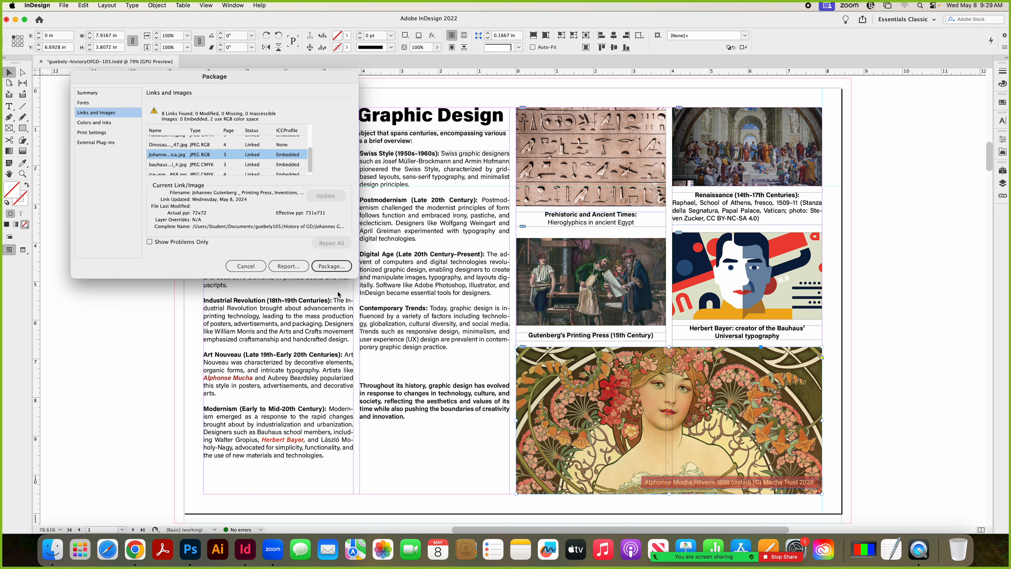
{"action": "left_click", "coordinate": [249, 268]}
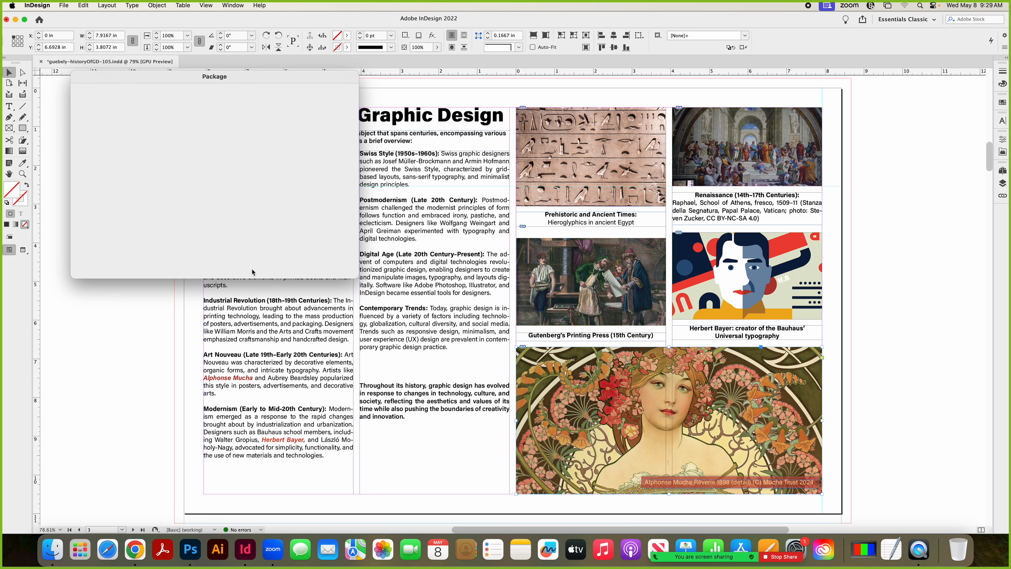
Open the linked Gutenberg printing press image from the layout for editing in Adobe Photoshop 2022.
{"action": "left_click", "coordinate": [591, 275]}
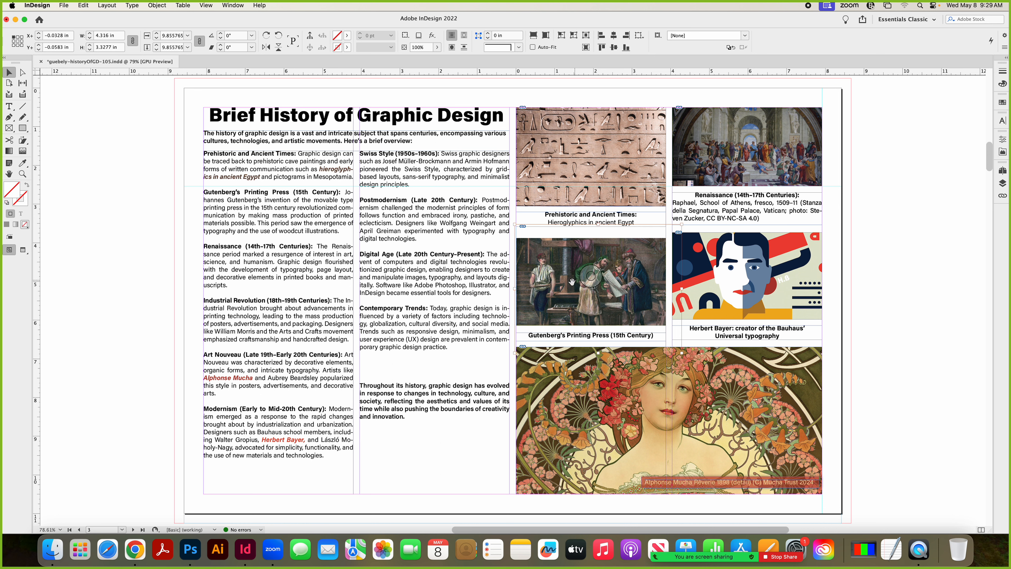
{"action": "right_click", "coordinate": [560, 284]}
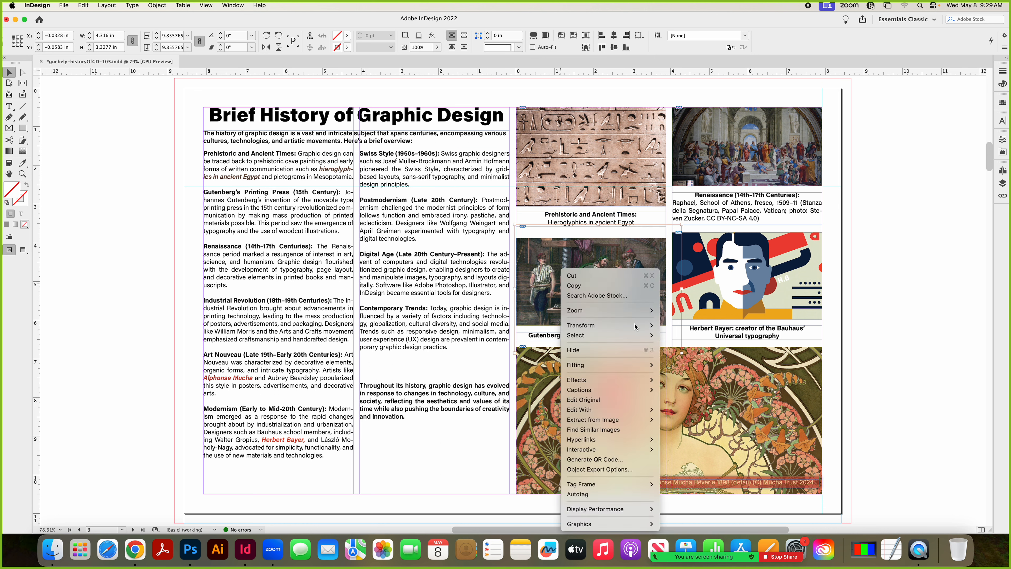
{"action": "mouse_move", "coordinate": [585, 410]}
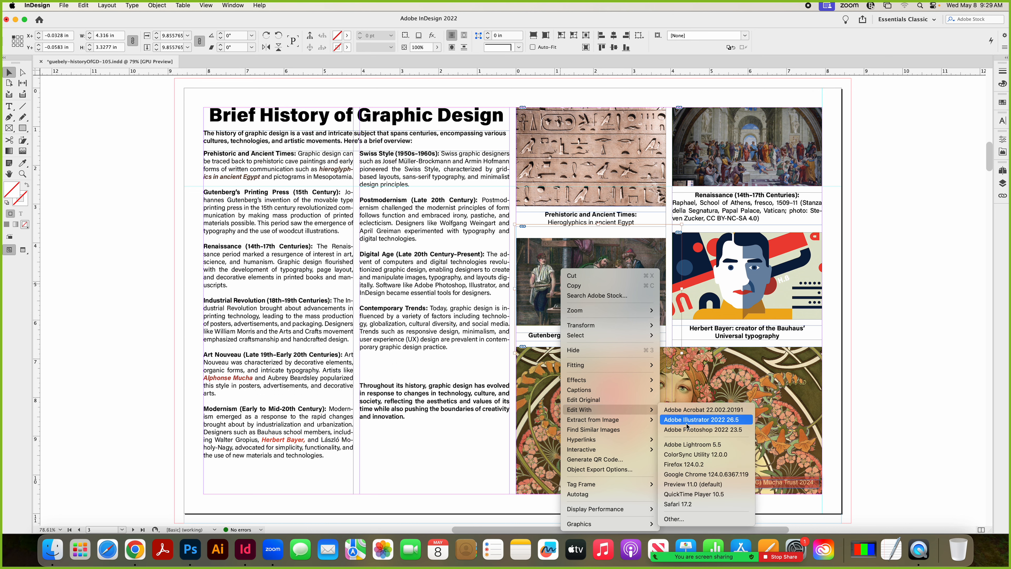
{"action": "left_click", "coordinate": [694, 429]}
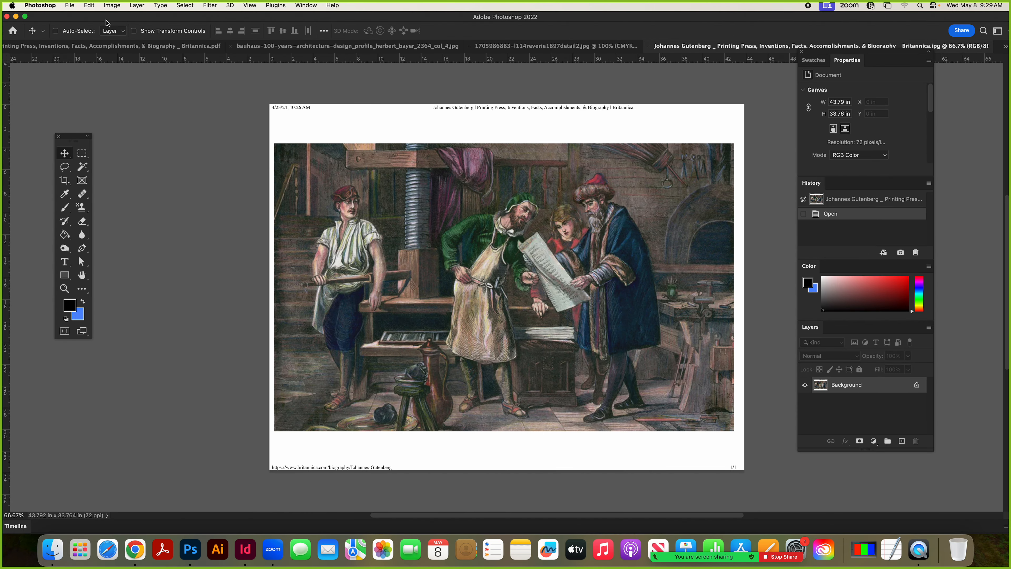
Convert the Gutenberg image to CMYK Color mode, accepting the U.S. Web Coated (SWOP) v2 profile.
{"action": "left_click", "coordinate": [114, 6]}
{"action": "mouse_move", "coordinate": [120, 17]}
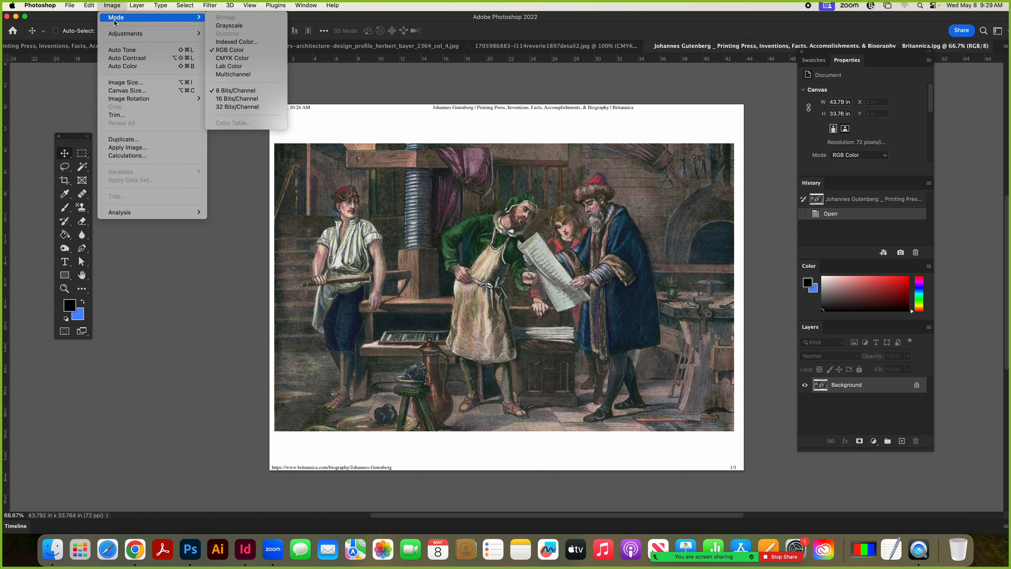
{"action": "left_click", "coordinate": [230, 61]}
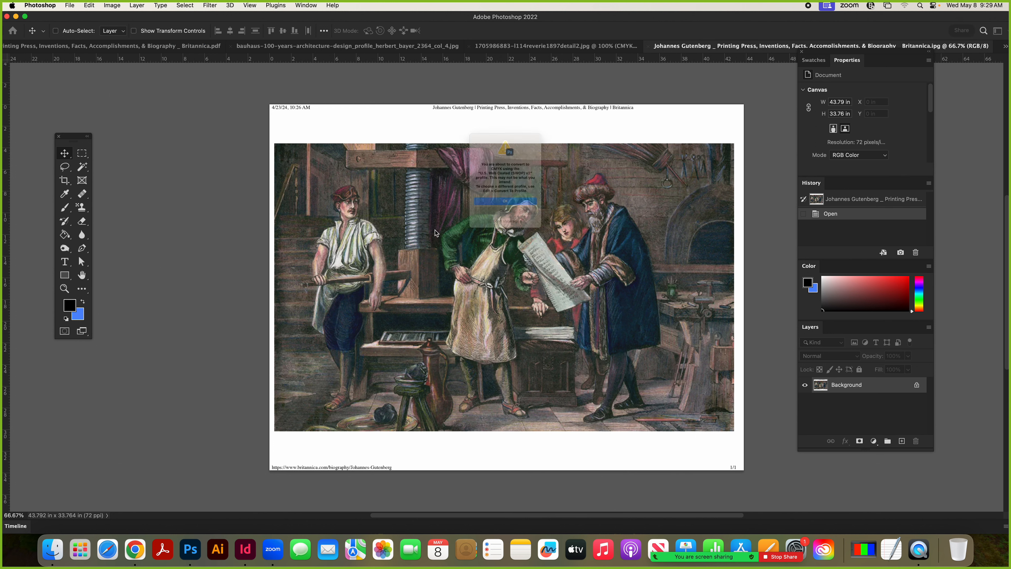
{"action": "left_click", "coordinate": [504, 215]}
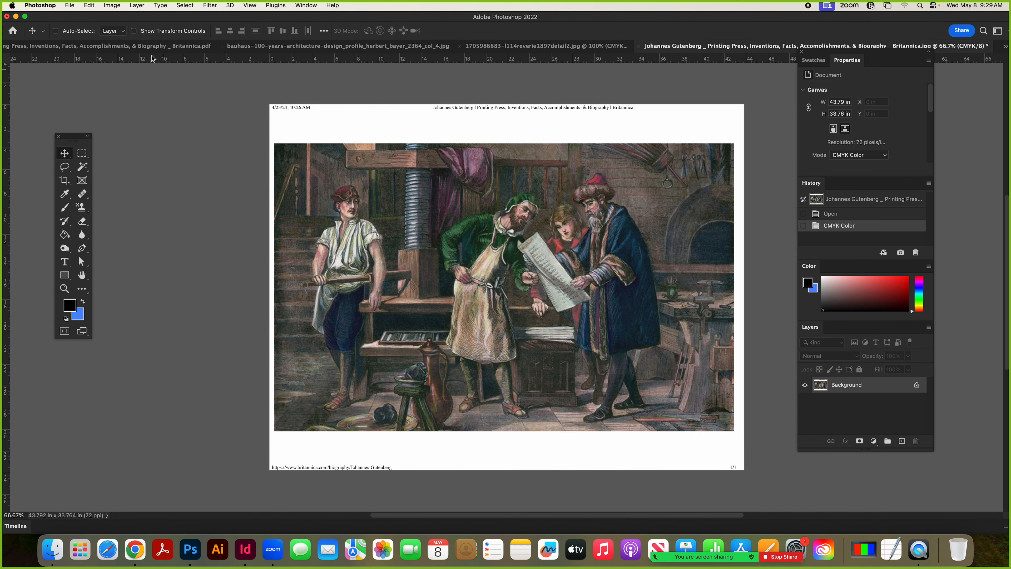
Resize the Gutenberg image to a resolution of 300 pixels/inch and a width of 14 inches.
{"action": "left_click", "coordinate": [112, 6]}
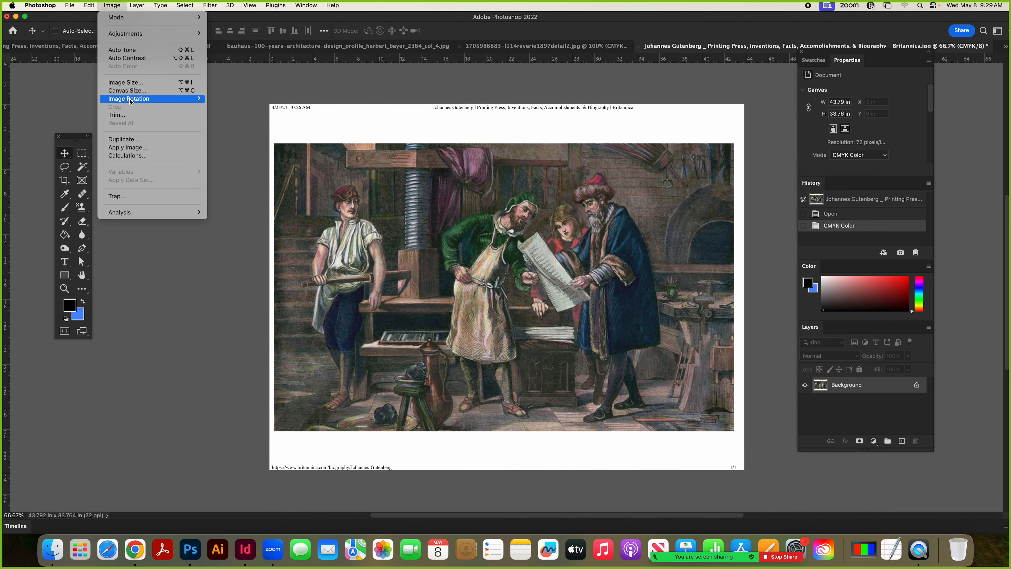
{"action": "left_click", "coordinate": [132, 82]}
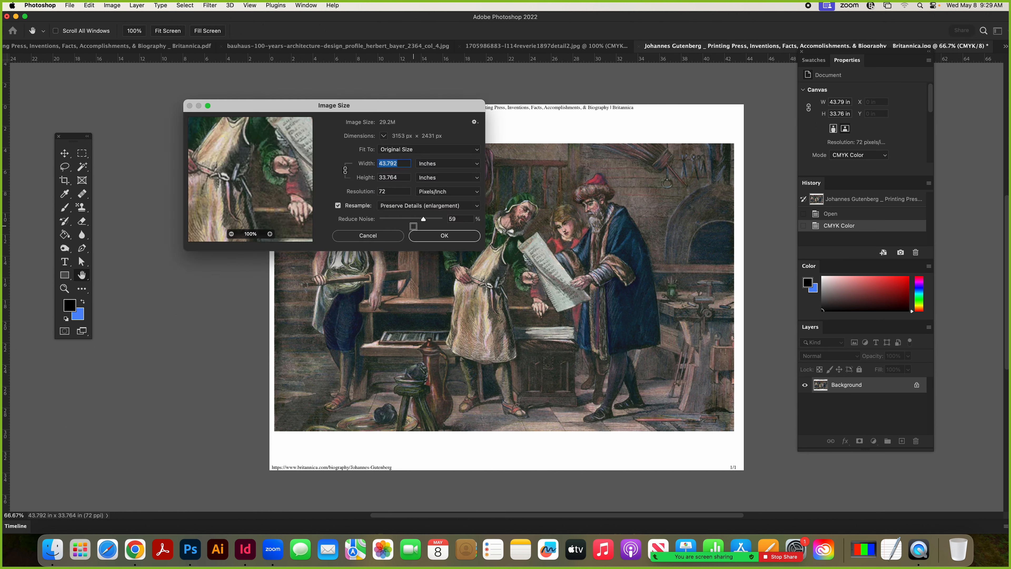
{"action": "double_click", "coordinate": [392, 191]}
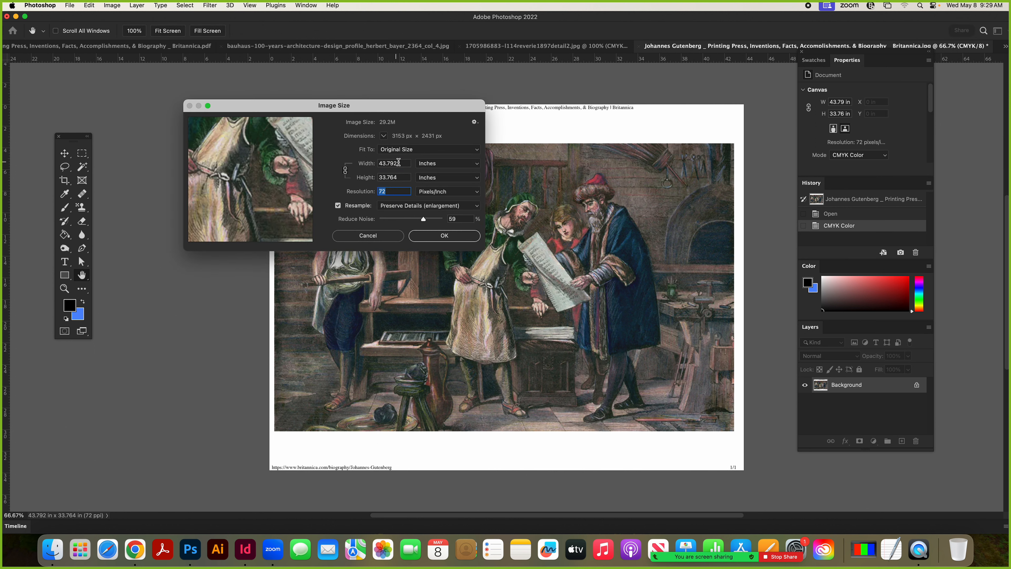
{"action": "left_click_drag", "start_coordinate": [405, 191], "coordinate": [339, 195]}
{"action": "type", "text": "300"}
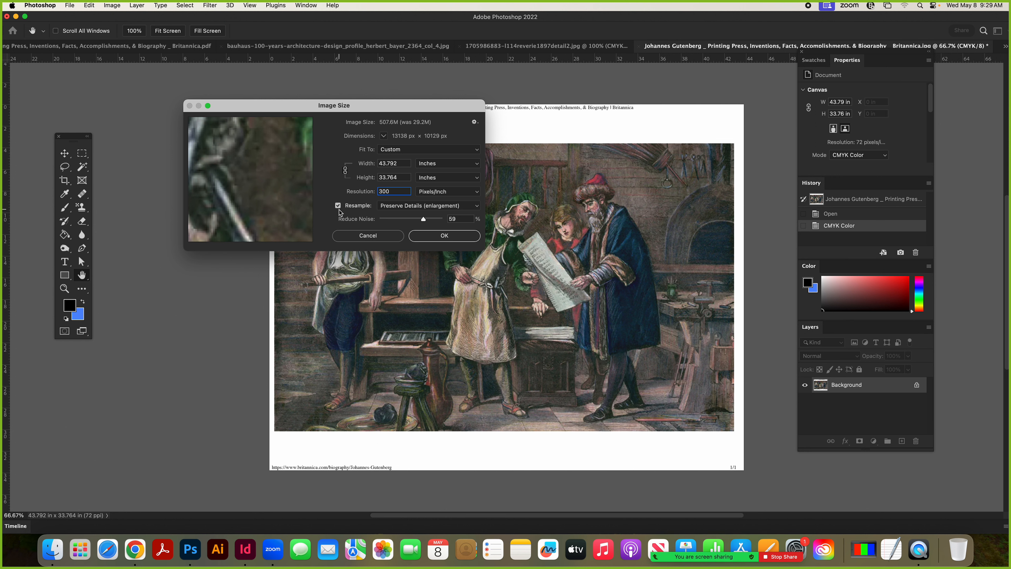
{"action": "left_click", "coordinate": [405, 163]}
{"action": "type", "text": "14"}
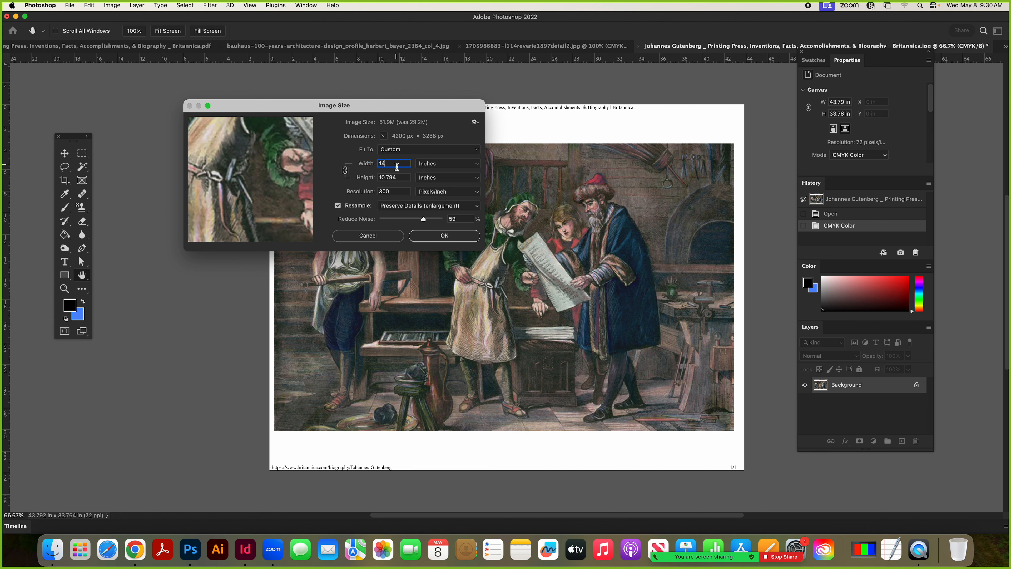
{"action": "double_click", "coordinate": [388, 161]}
{"action": "left_click", "coordinate": [390, 163]}
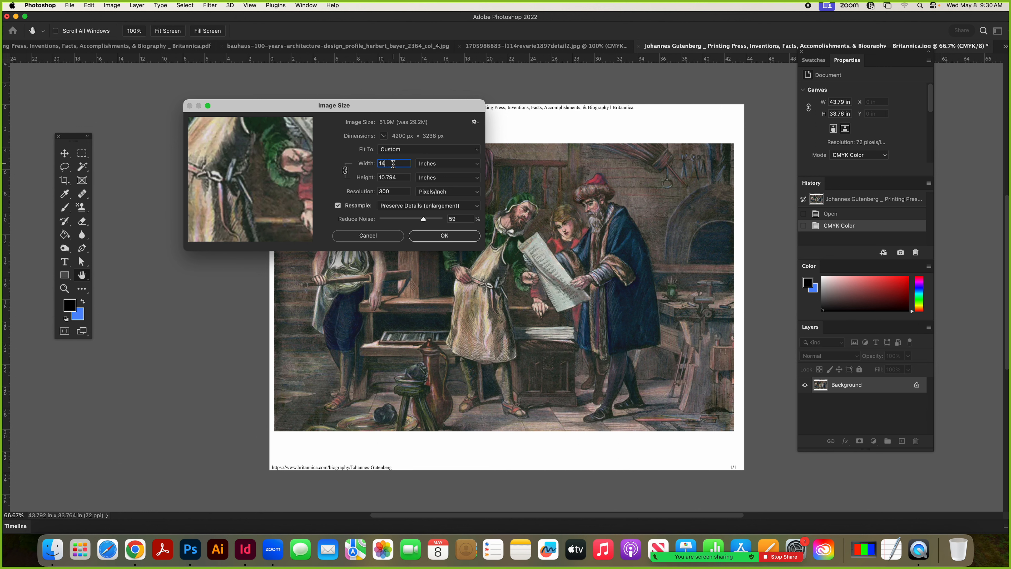
{"action": "left_click", "coordinate": [442, 241]}
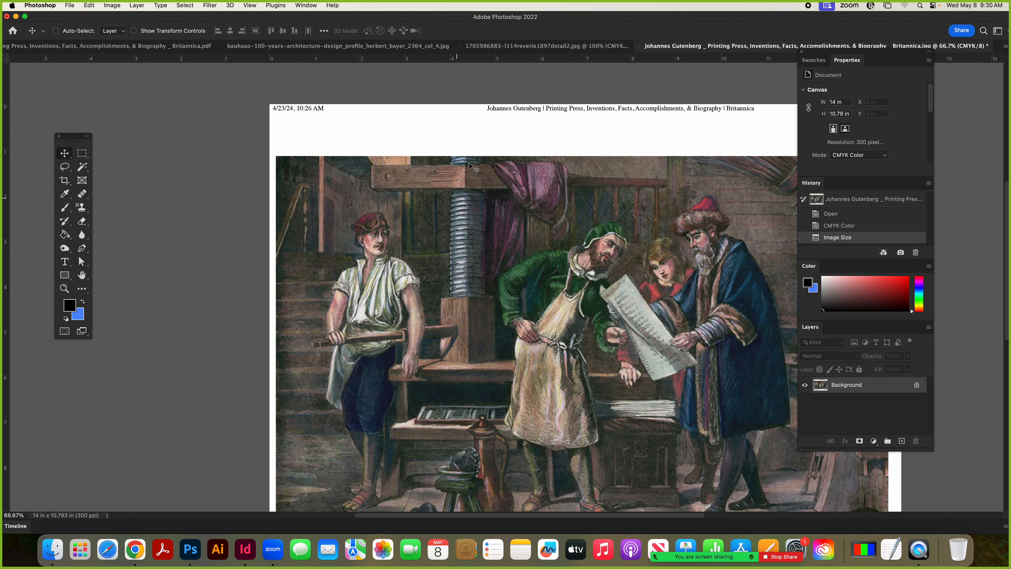
Save the Gutenberg image as a JPEG with Maximum quality 12 and the Progressive format option.
{"action": "left_click", "coordinate": [70, 5]}
{"action": "left_click", "coordinate": [84, 100]}
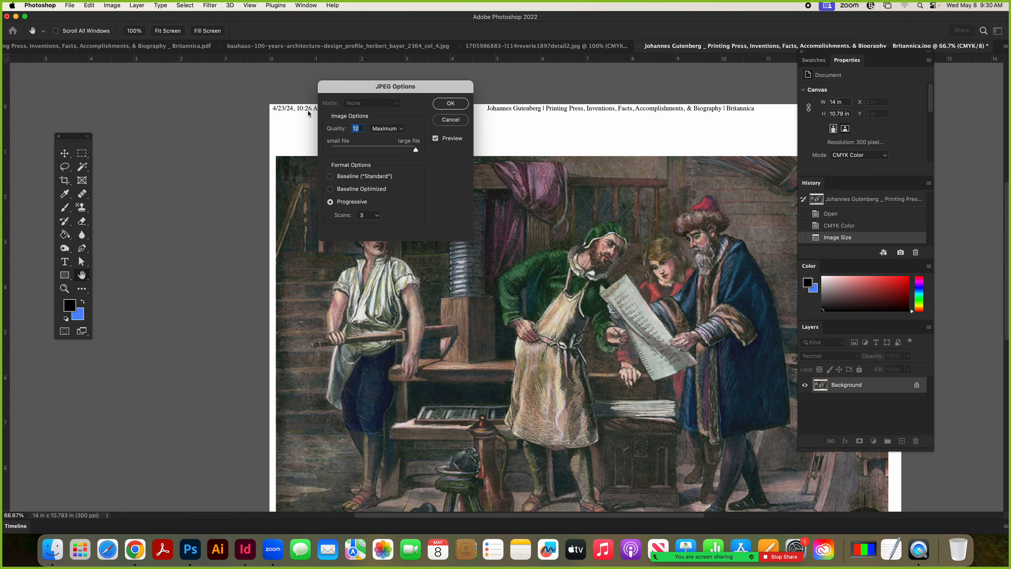
{"action": "left_click", "coordinate": [451, 103]}
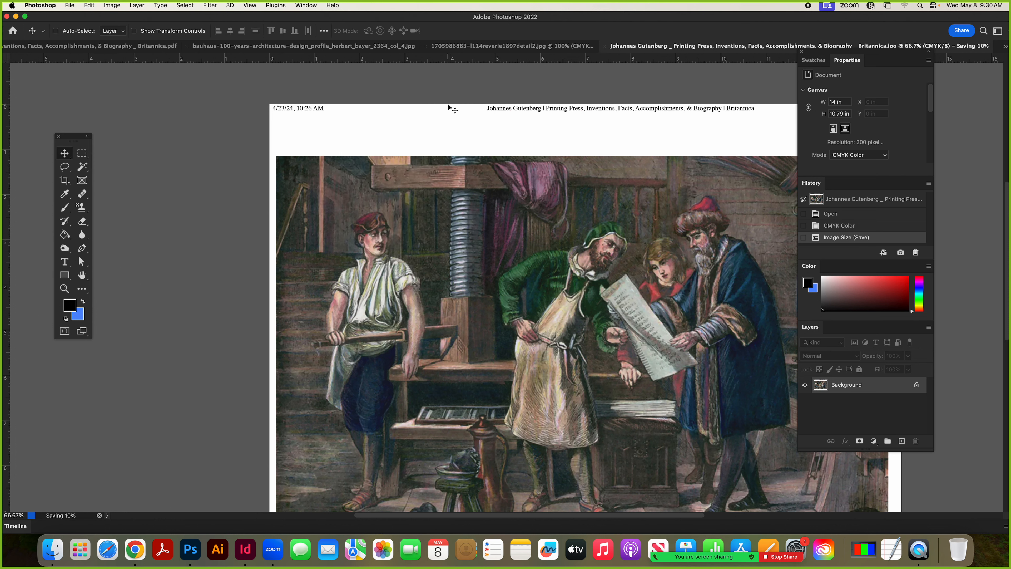
Switch to InDesign and open the Links and Images section of the layout's package report.
{"action": "left_click", "coordinate": [245, 551]}
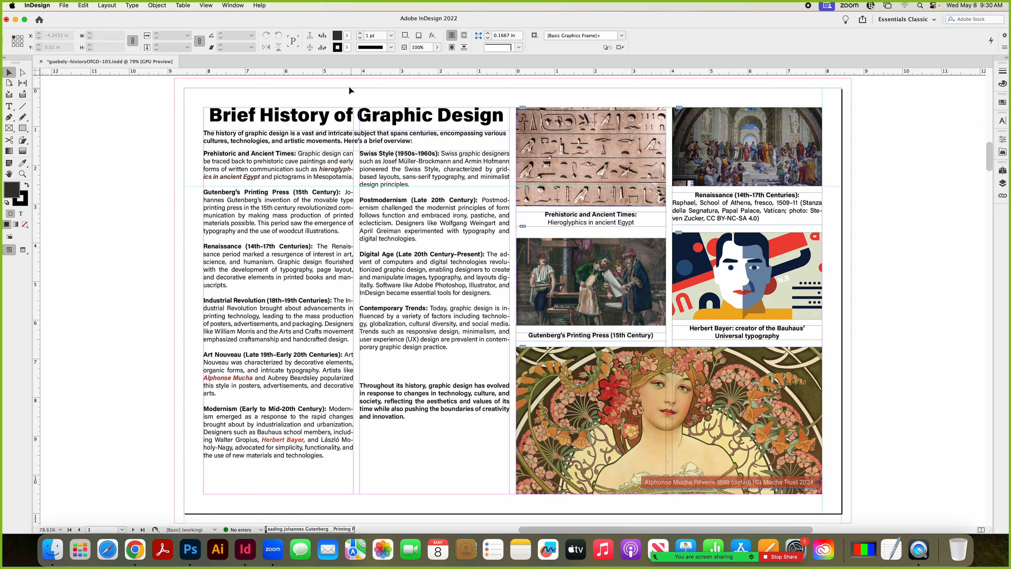
{"action": "left_click", "coordinate": [65, 5]}
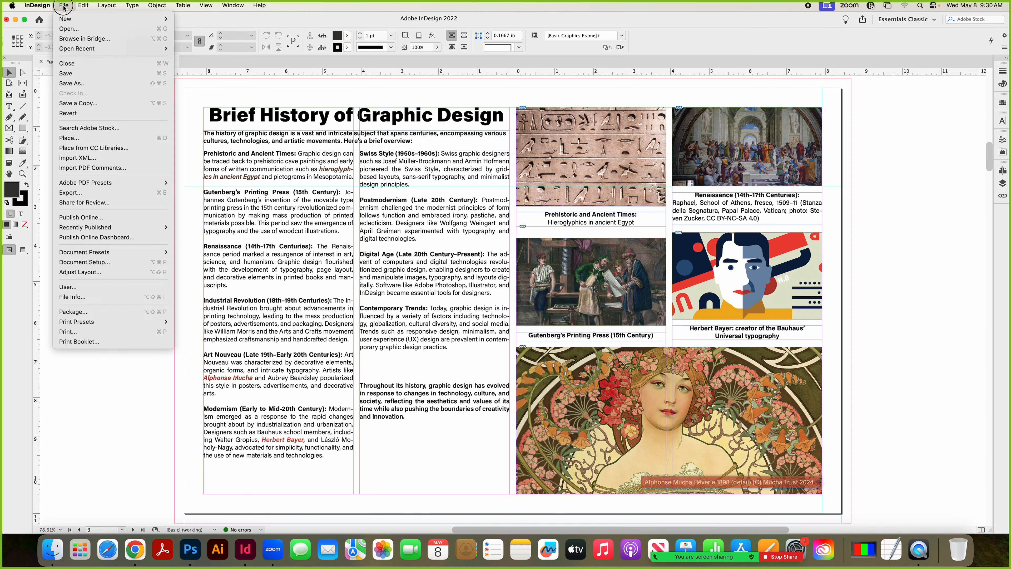
{"action": "left_click", "coordinate": [91, 313]}
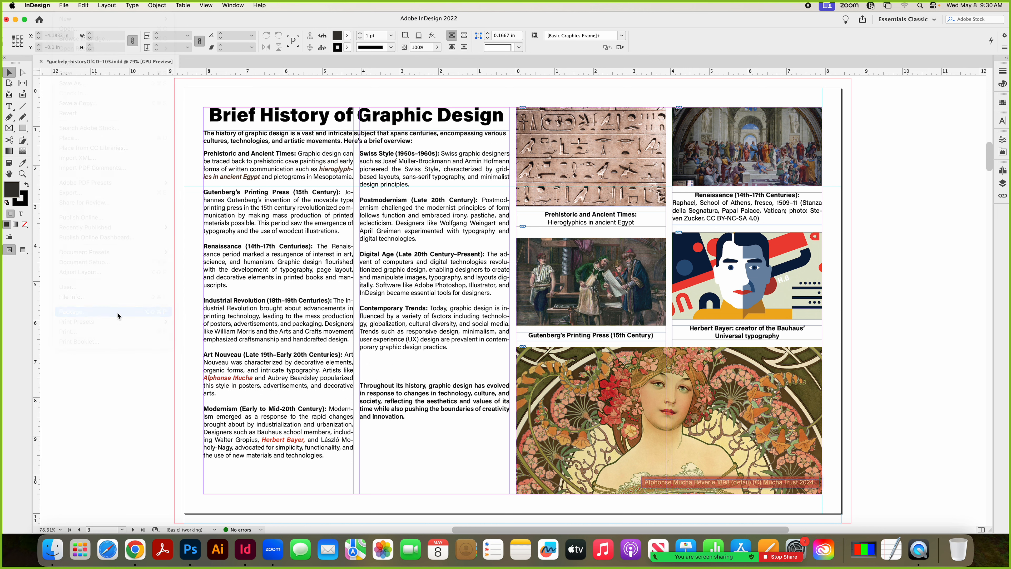
{"action": "left_click", "coordinate": [95, 114]}
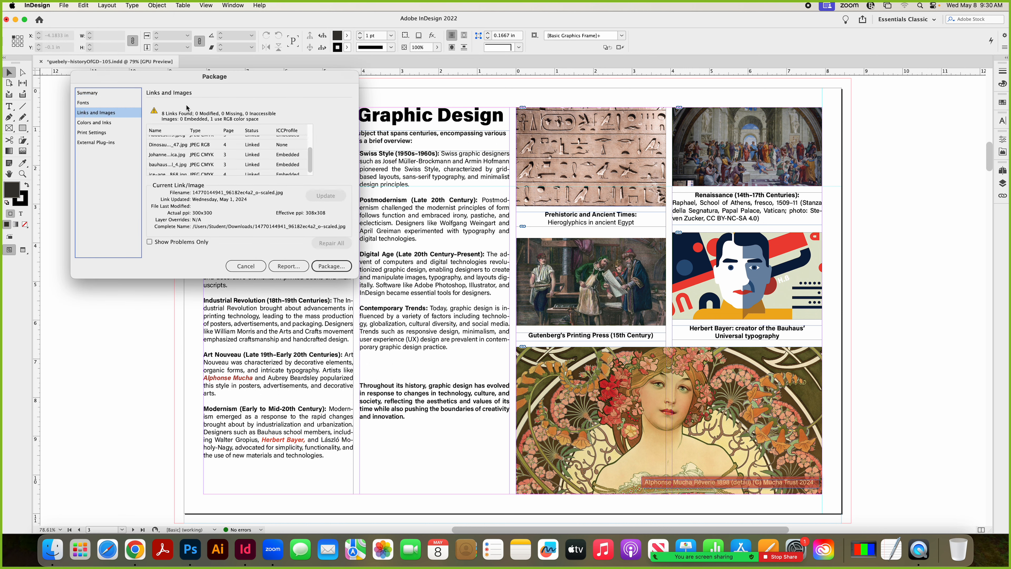
Check the color mode and resolution of the ice-age, Bauhaus, Gutenberg and dinosaur petroglyph links, and close the report without packaging.
{"action": "scroll", "coordinate": [307, 170], "scroll_direction": "down", "scroll_amount": 1}
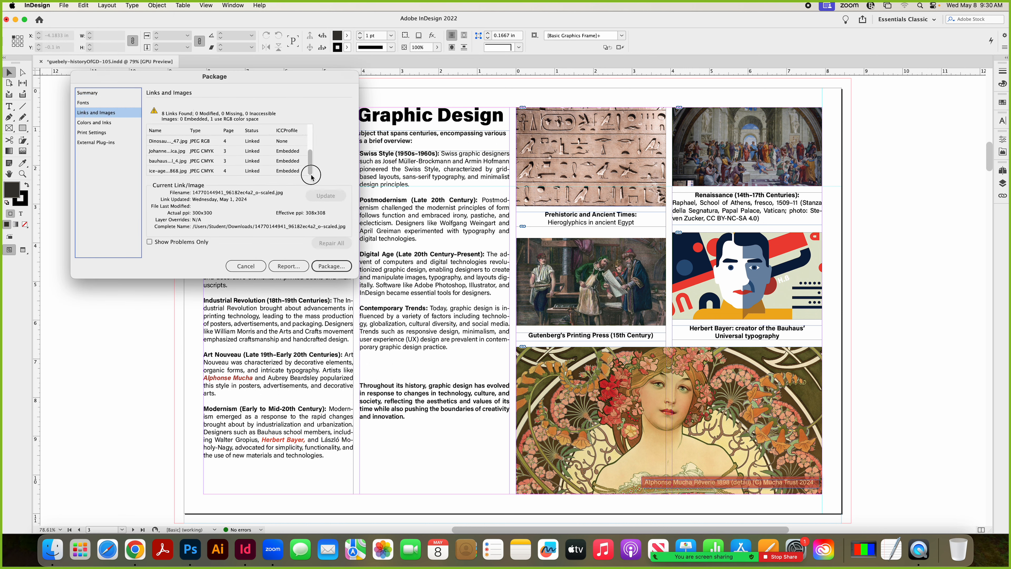
{"action": "left_click", "coordinate": [204, 171]}
{"action": "left_click", "coordinate": [209, 162]}
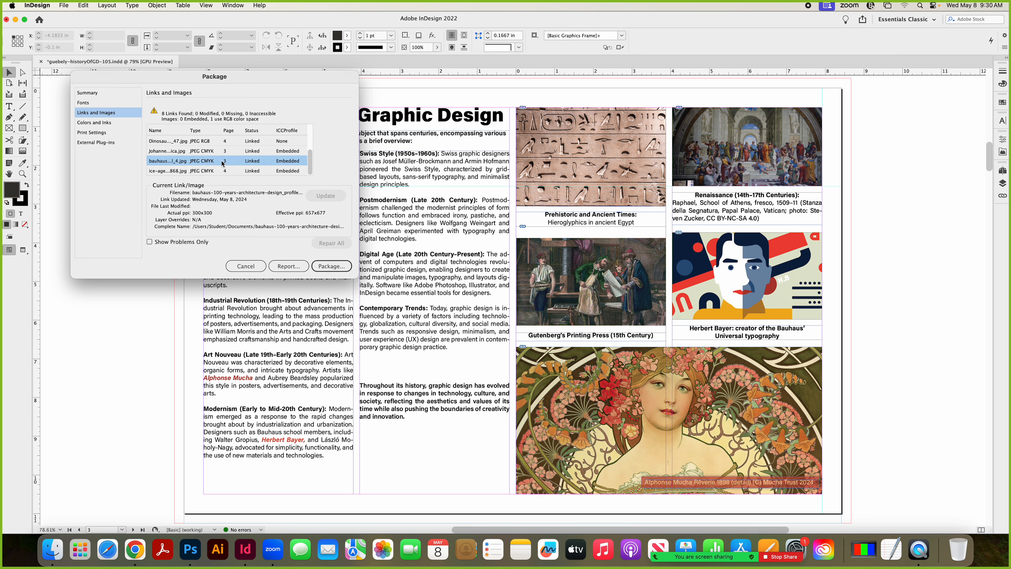
{"action": "left_click", "coordinate": [208, 153]}
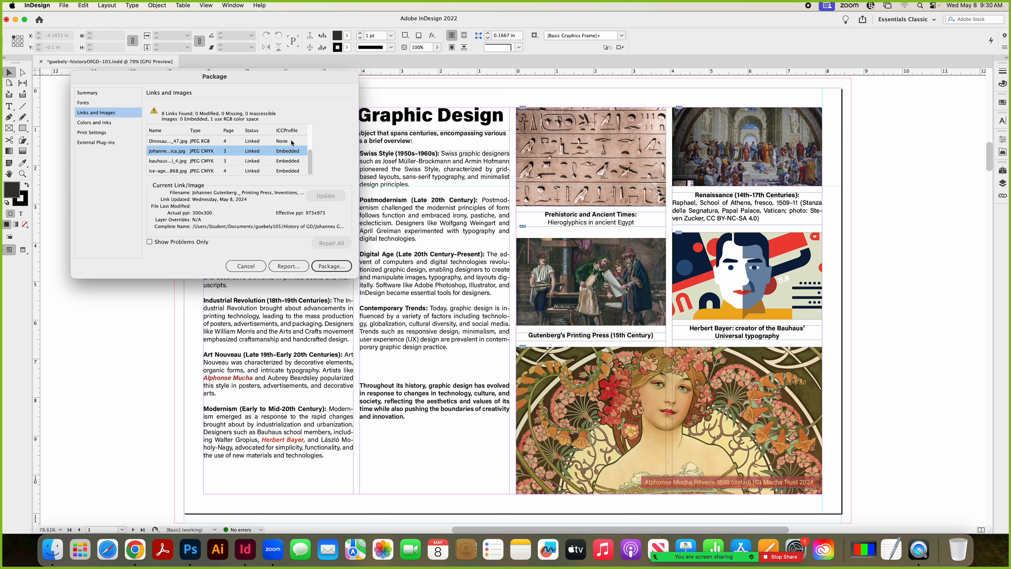
{"action": "mouse_move", "coordinate": [311, 159]}
{"action": "left_mouse_down"}
{"action": "mouse_move", "coordinate": [314, 138]}
{"action": "mouse_move", "coordinate": [316, 154]}
{"action": "left_mouse_up"}
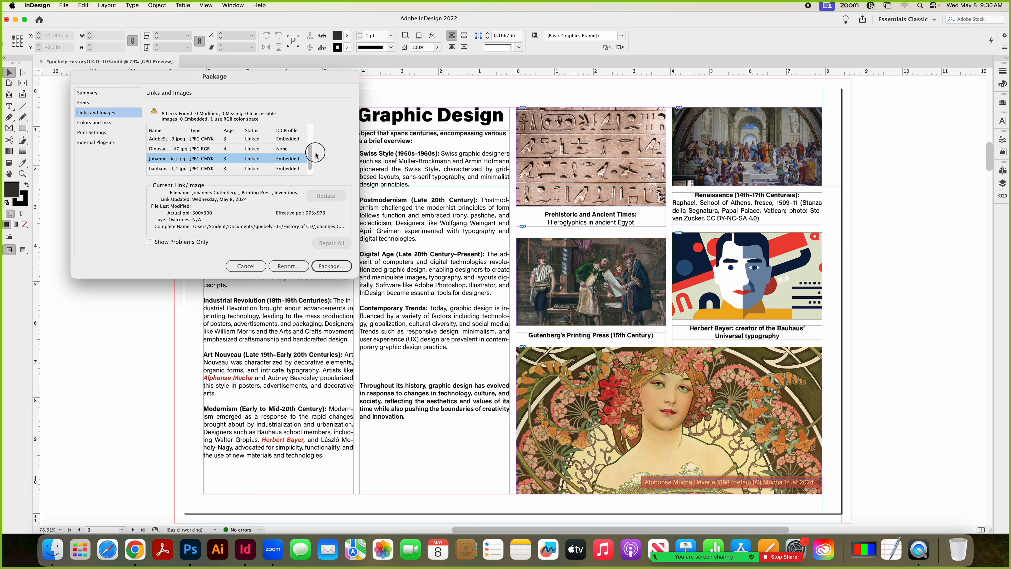
{"action": "left_click", "coordinate": [210, 151]}
{"action": "mouse_move", "coordinate": [312, 156]}
{"action": "left_mouse_down"}
{"action": "mouse_move", "coordinate": [314, 142]}
{"action": "mouse_move", "coordinate": [314, 167]}
{"action": "mouse_move", "coordinate": [316, 135]}
{"action": "mouse_move", "coordinate": [315, 166]}
{"action": "mouse_move", "coordinate": [315, 156]}
{"action": "left_mouse_up"}
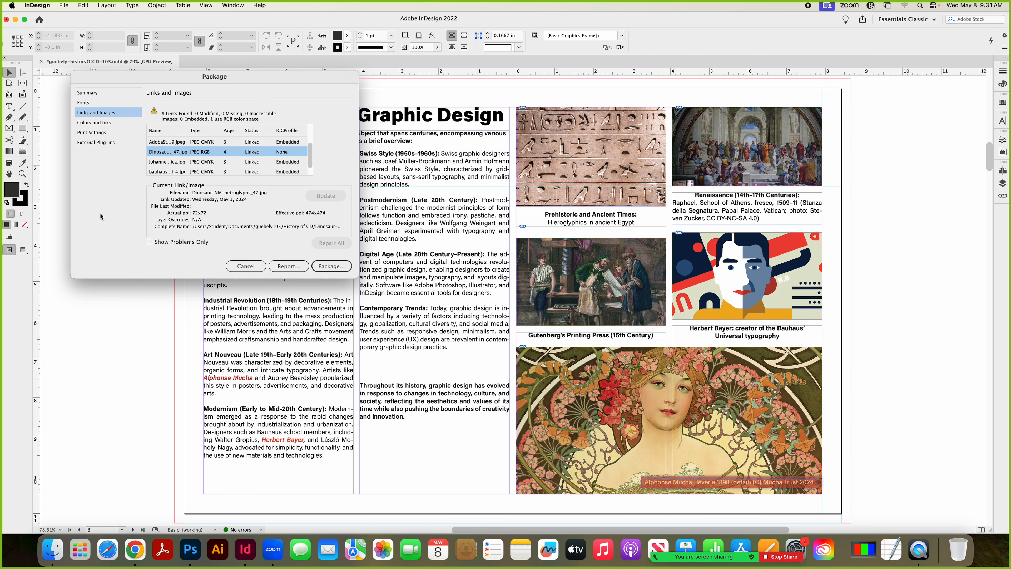
{"action": "left_click", "coordinate": [246, 266]}
Open the linked Cave Paintings image from the Prehistoric and Ancient Times page for editing in Adobe Photoshop 2022.
{"action": "scroll", "coordinate": [399, 346], "scroll_direction": "down", "scroll_amount": 10}
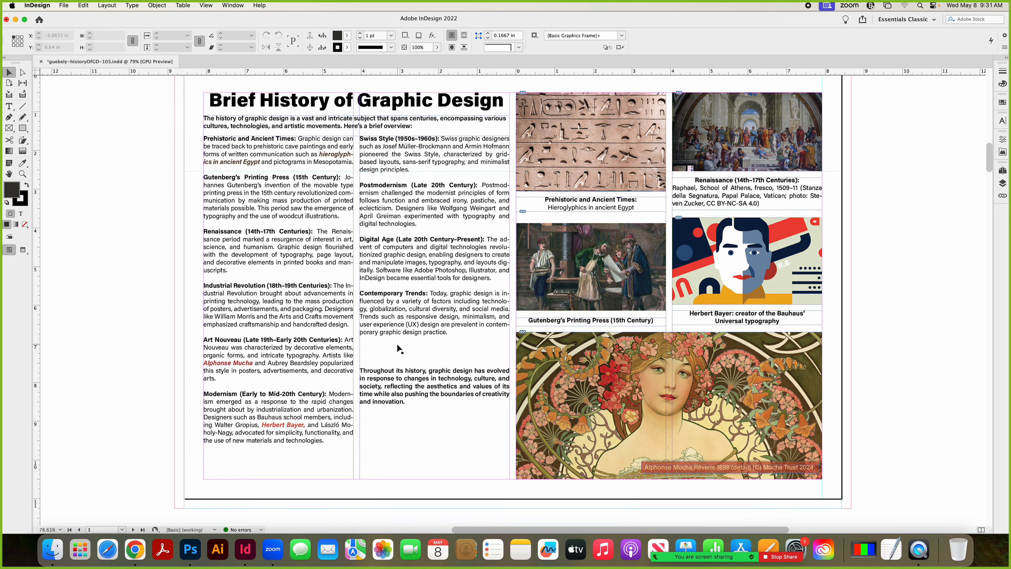
{"action": "scroll", "coordinate": [399, 346], "scroll_direction": "down", "scroll_amount": 5}
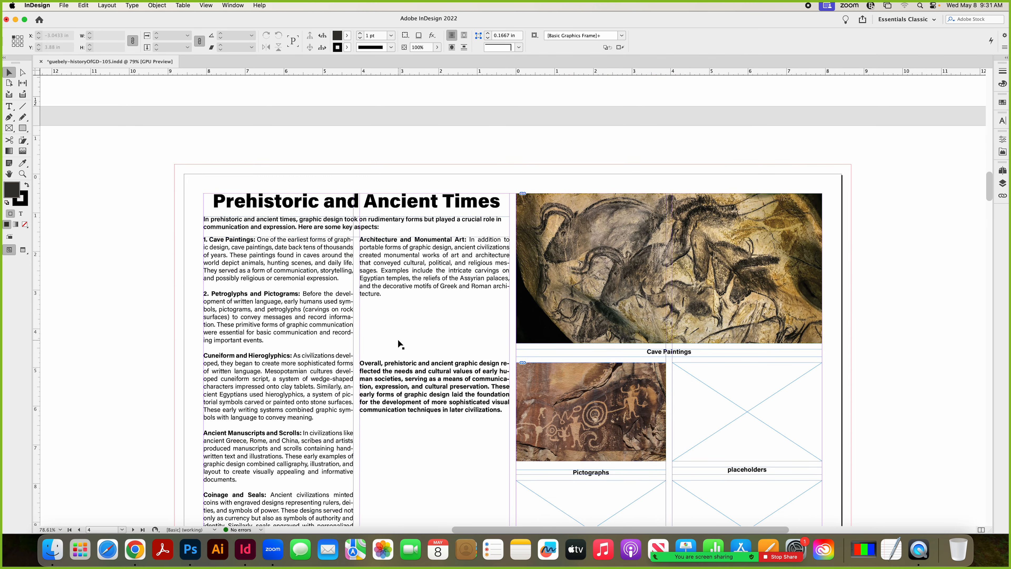
{"action": "left_click", "coordinate": [628, 291]}
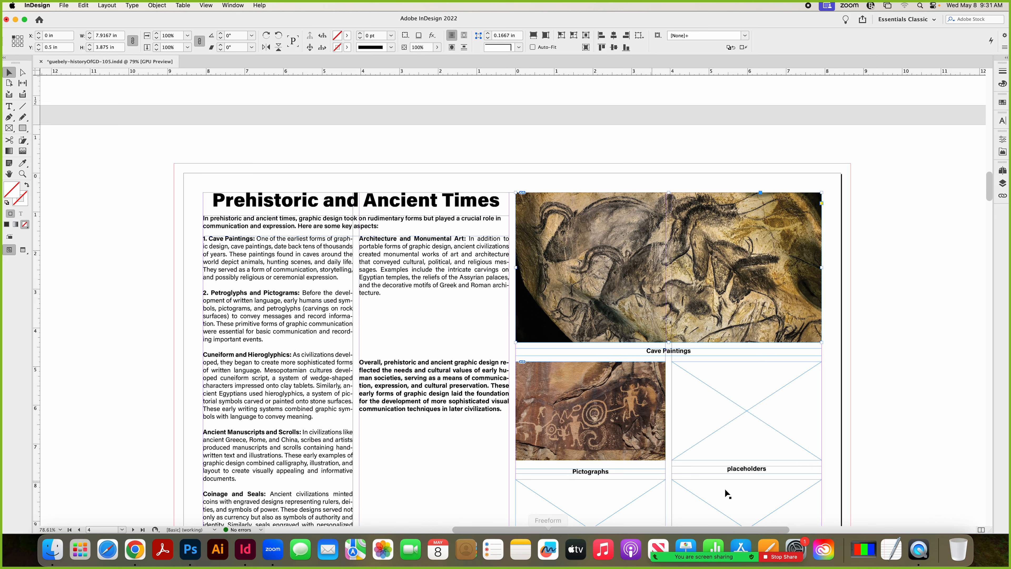
{"action": "left_click_drag", "start_coordinate": [989, 184], "coordinate": [990, 190]}
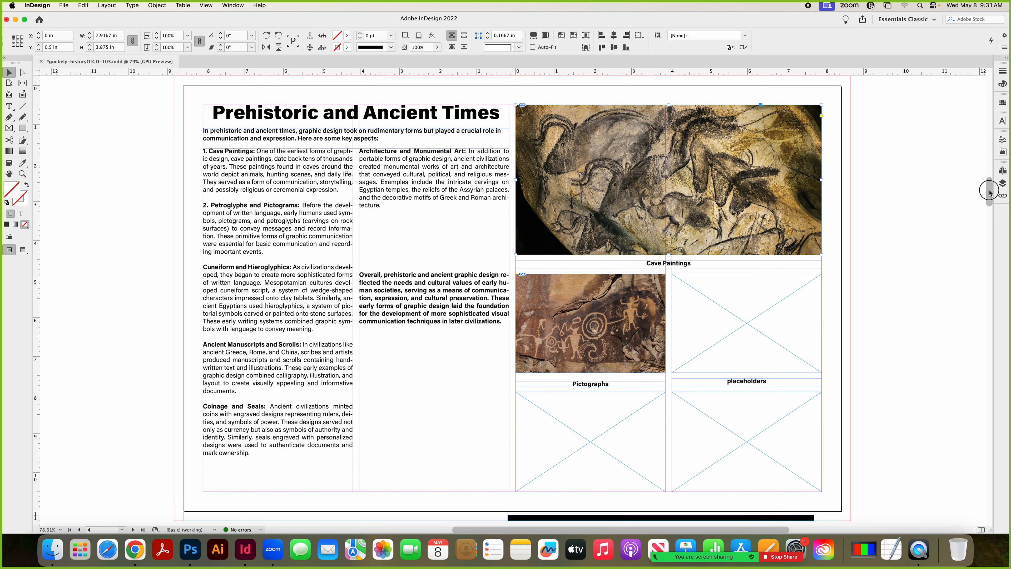
{"action": "right_click", "coordinate": [626, 190]}
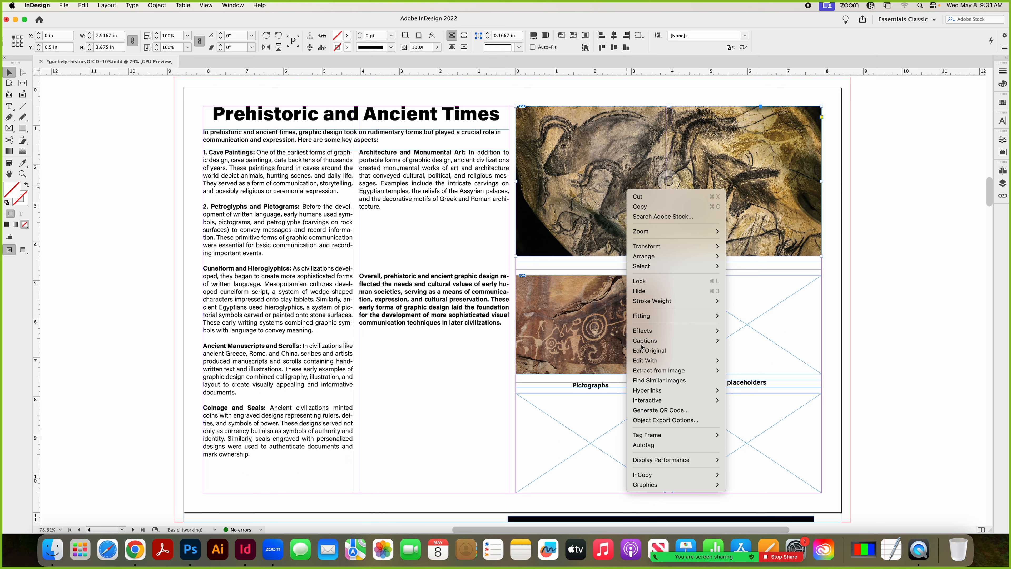
{"action": "mouse_move", "coordinate": [656, 359]}
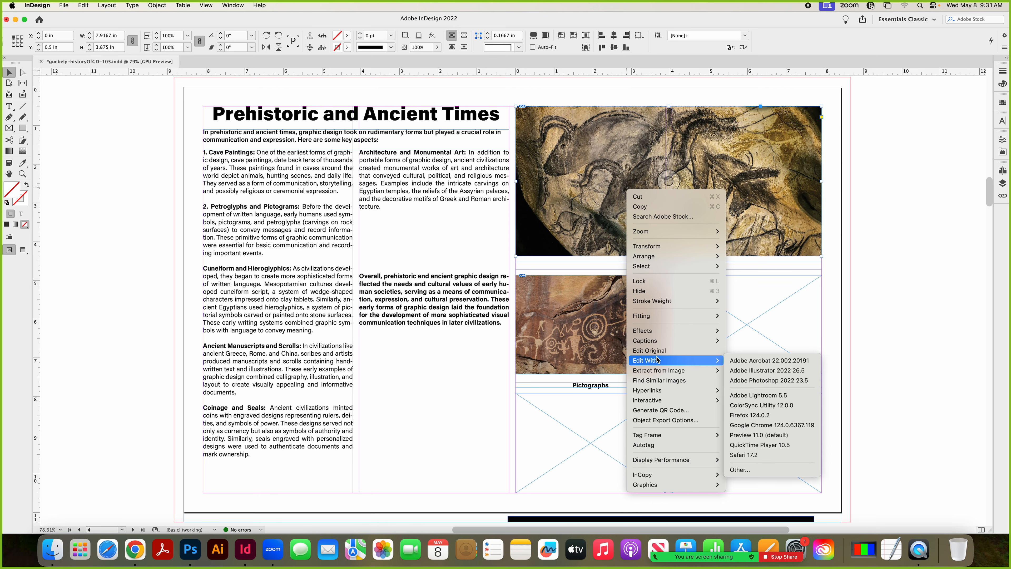
{"action": "left_click", "coordinate": [792, 380]}
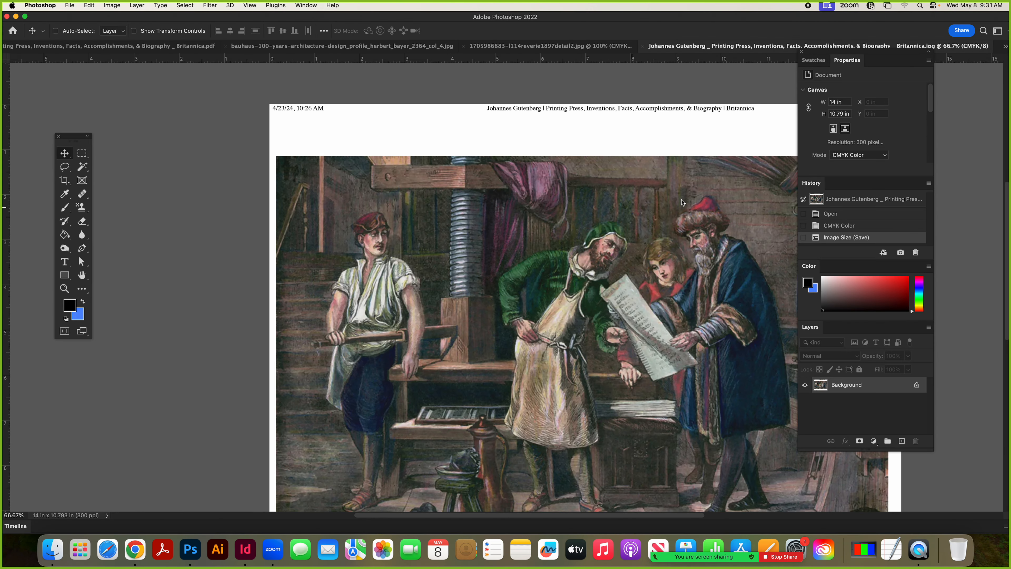
Check the cave painting image's color mode, dimensions and resolution, leaving its image size unaltered.
{"action": "left_click", "coordinate": [112, 6]}
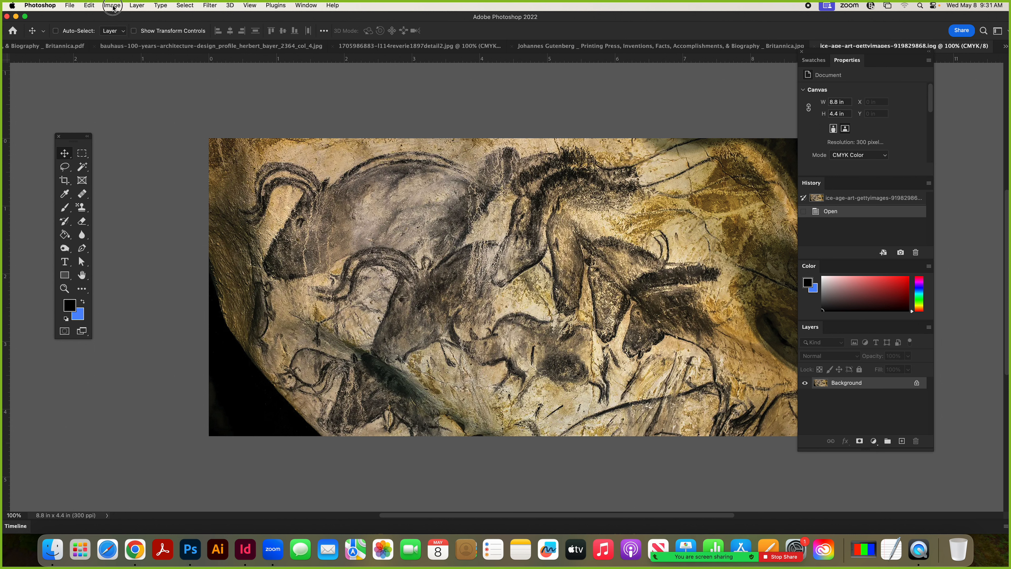
{"action": "mouse_move", "coordinate": [119, 17]}
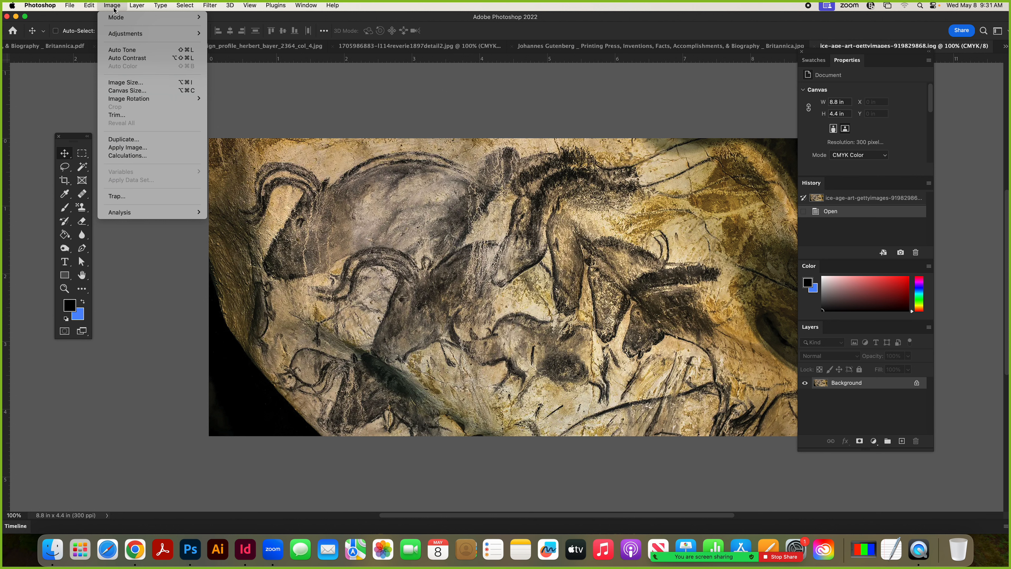
{"action": "left_click", "coordinate": [121, 82]}
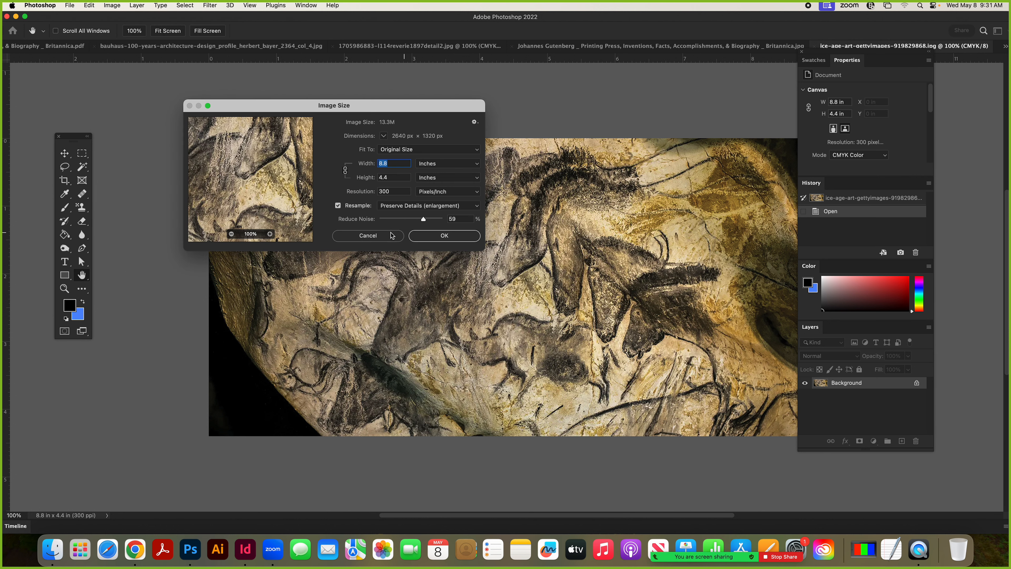
{"action": "double_click", "coordinate": [401, 192]}
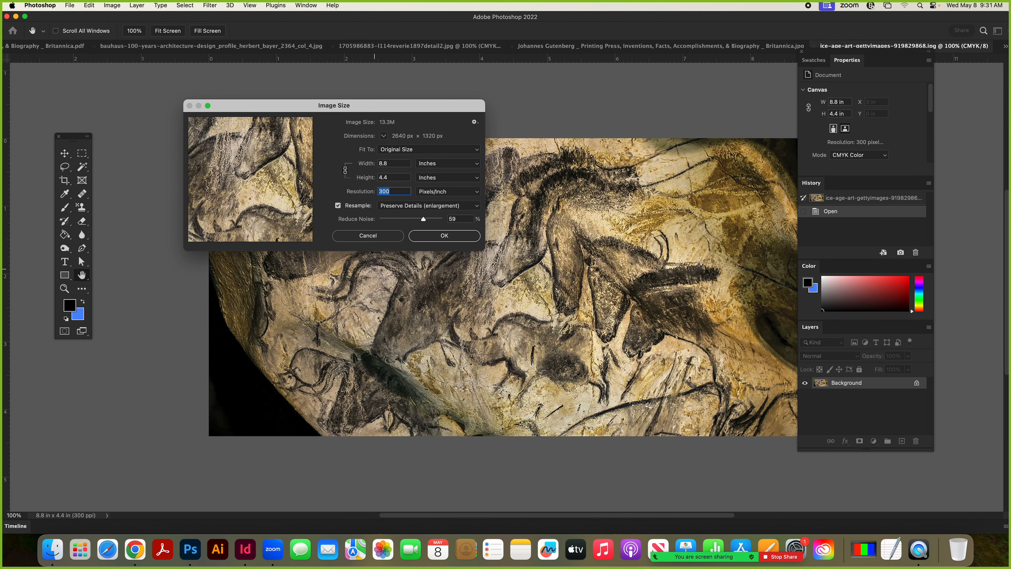
{"action": "left_click", "coordinate": [379, 238]}
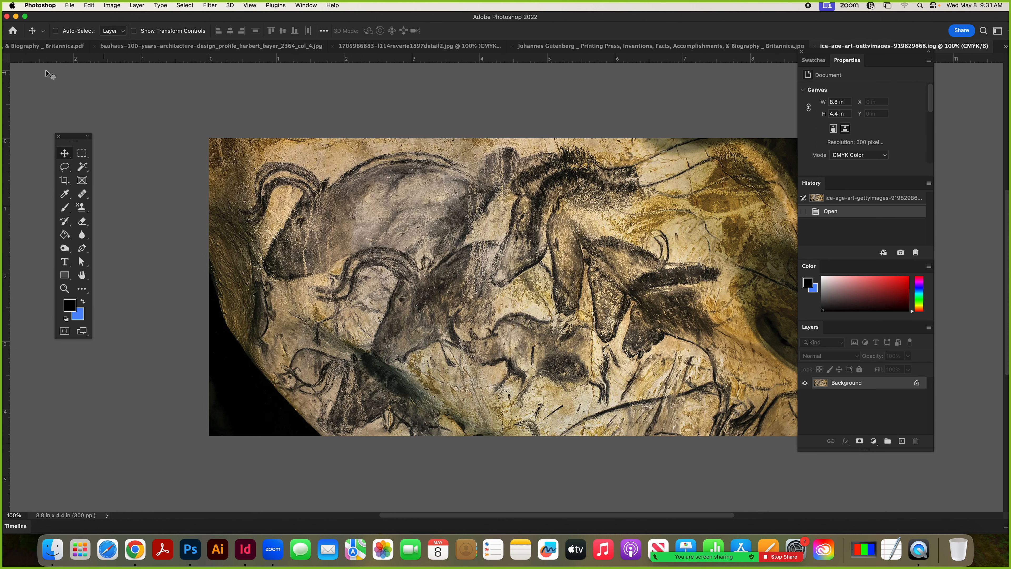
Close all open images, discarding the unsaved changes to the Gutenberg PDF.
{"action": "left_click", "coordinate": [815, 47]}
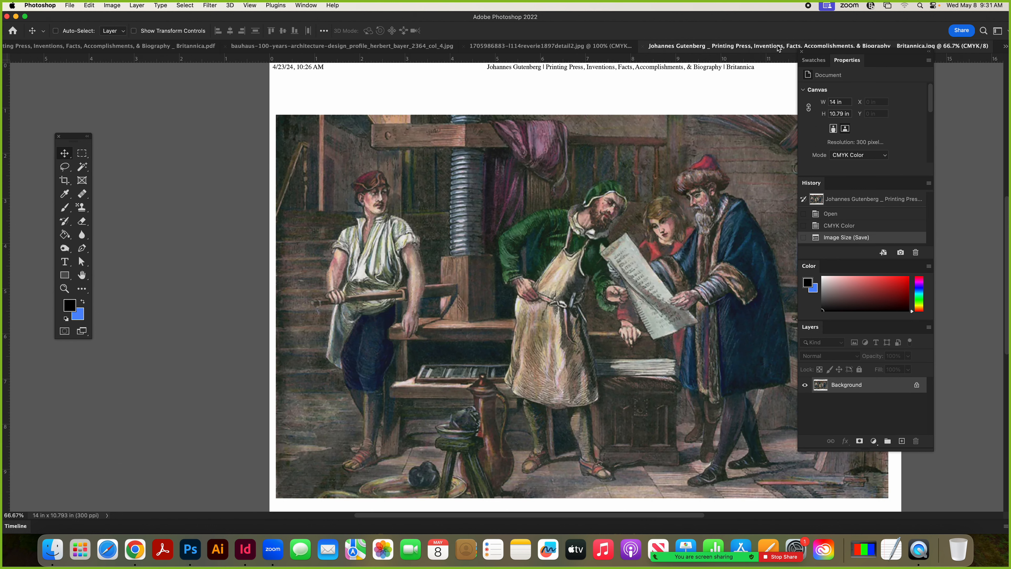
{"action": "left_click", "coordinate": [649, 47]}
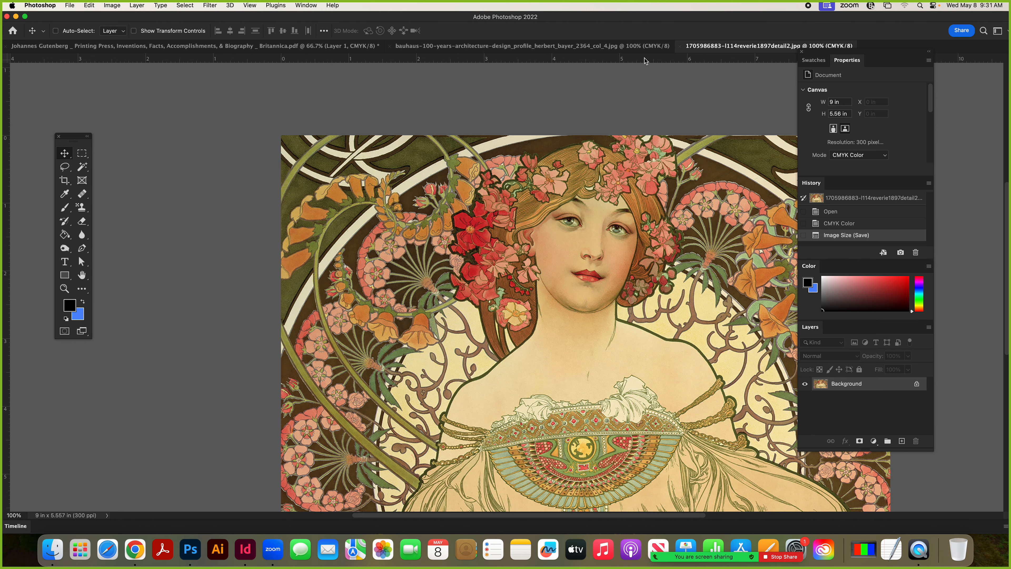
{"action": "left_click", "coordinate": [681, 47]}
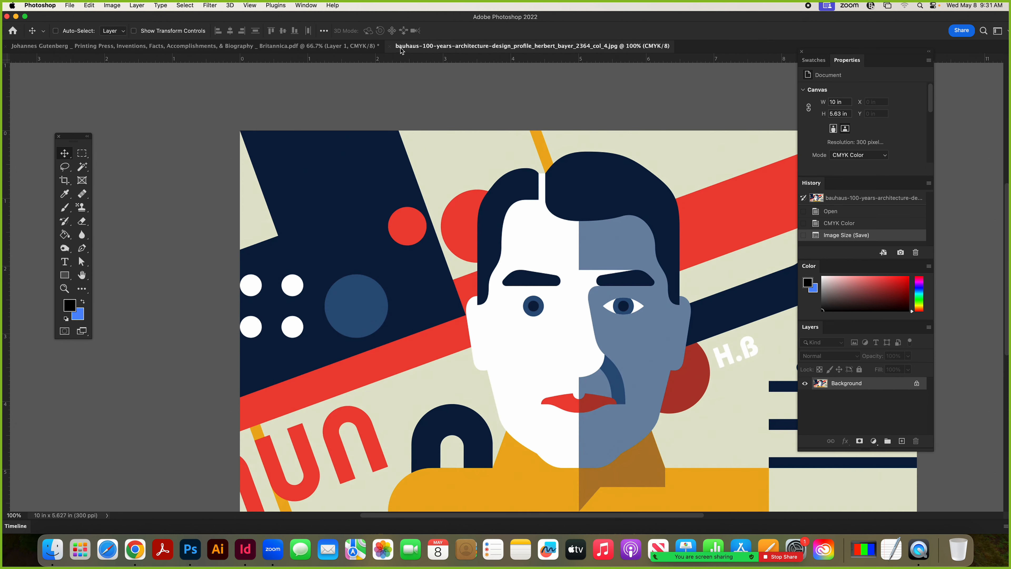
{"action": "left_click", "coordinate": [390, 46]}
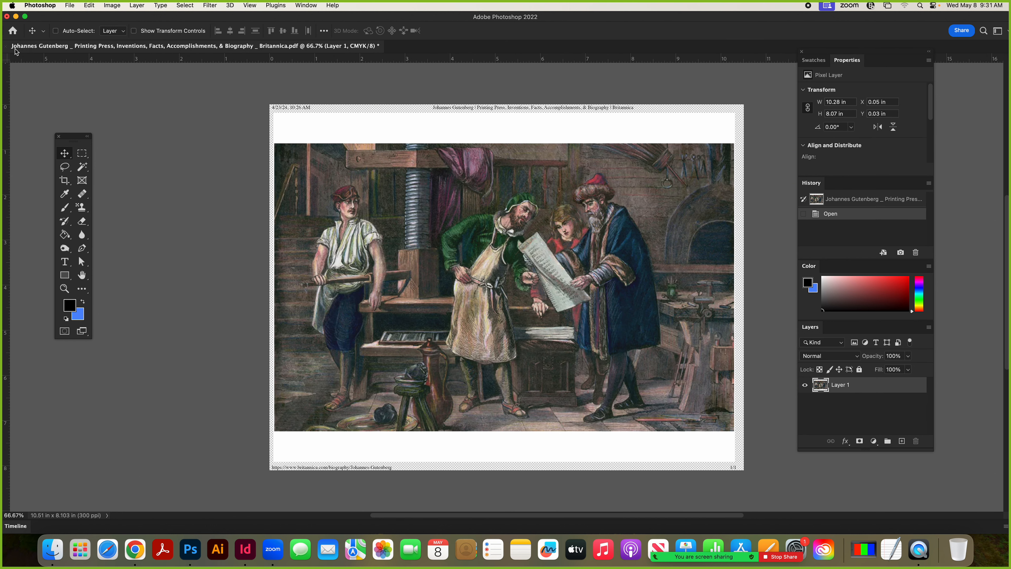
{"action": "left_click", "coordinate": [6, 46]}
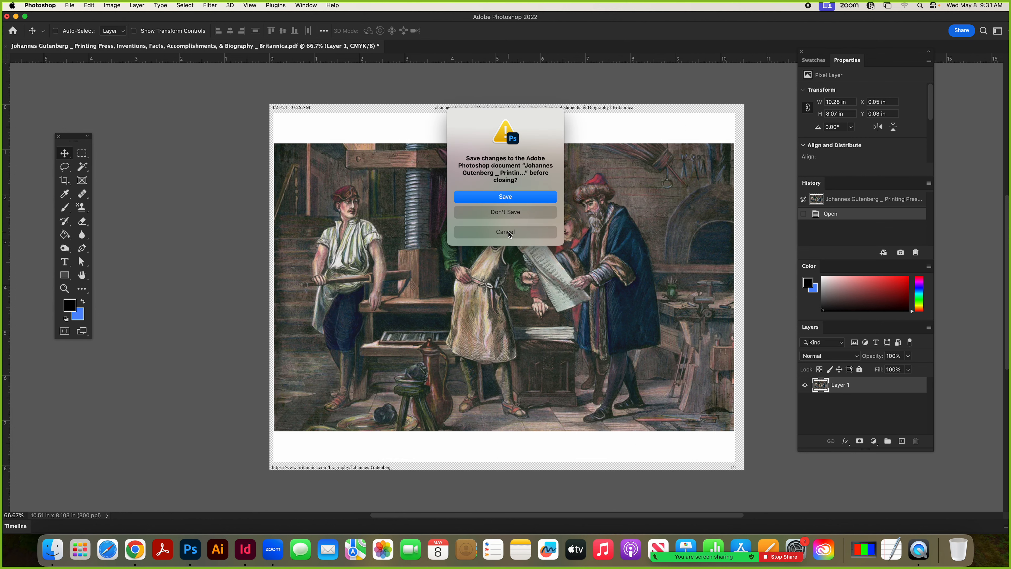
{"action": "left_click", "coordinate": [507, 212]}
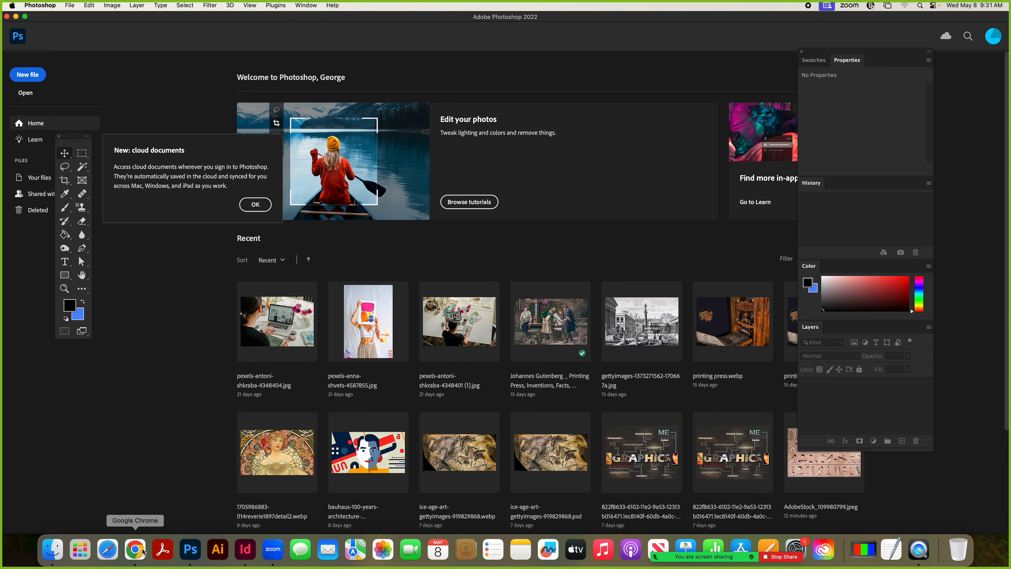
Return to InDesign and open the linked Pictographs image for editing in Adobe Photoshop 2022.
{"action": "left_click", "coordinate": [246, 550]}
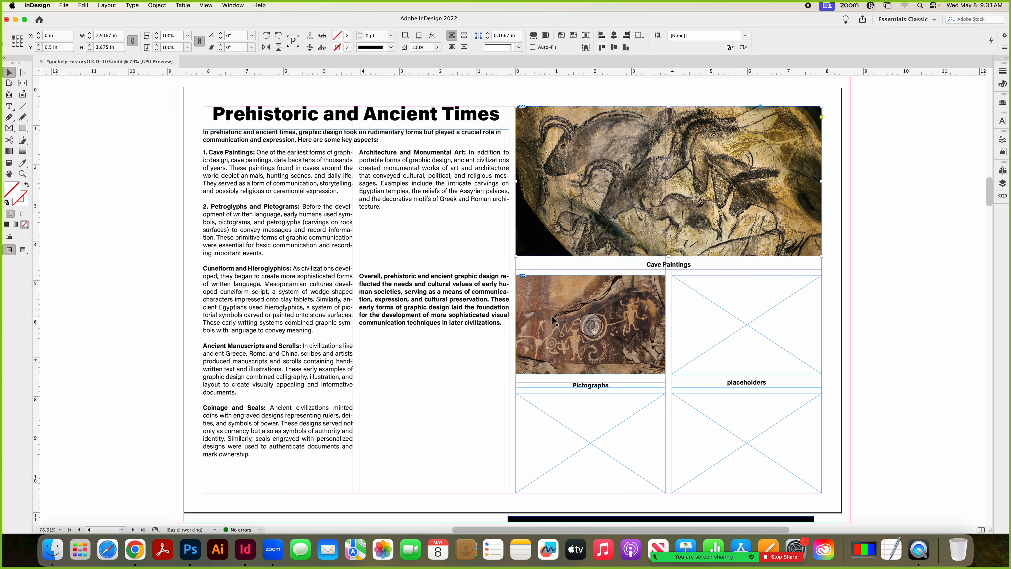
{"action": "left_click", "coordinate": [558, 321]}
{"action": "right_click", "coordinate": [555, 324]}
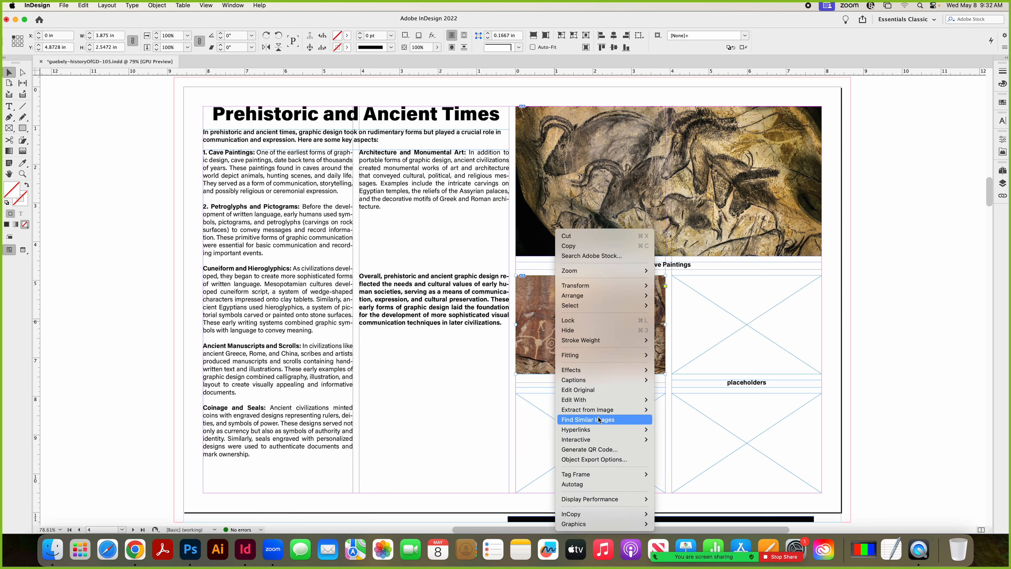
{"action": "mouse_move", "coordinate": [597, 401]}
{"action": "left_click", "coordinate": [677, 420]}
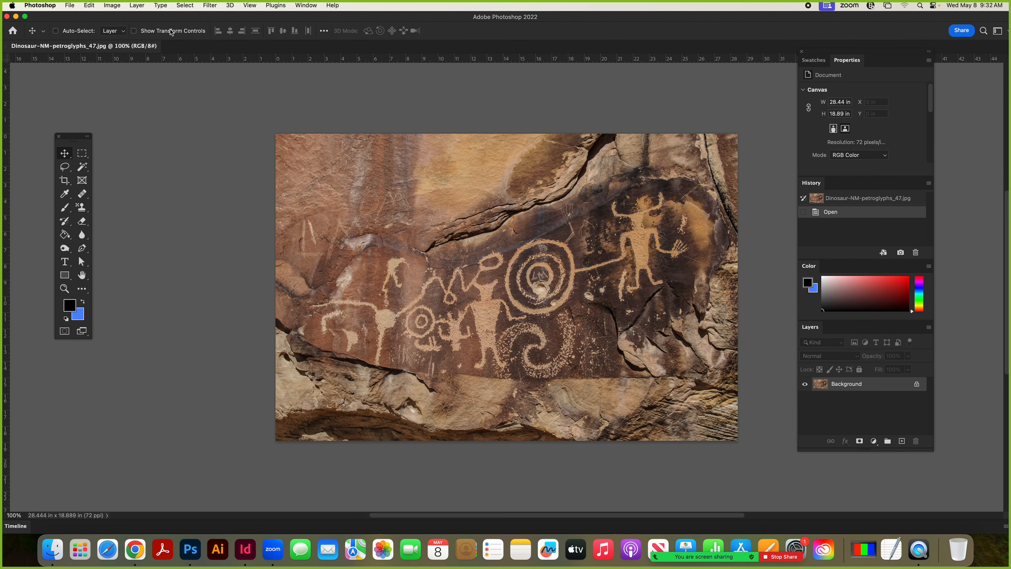
Convert the petroglyph image to CMYK Color, accepting the U.S. Web Coated (SWOP) v2 profile.
{"action": "left_click", "coordinate": [136, 5]}
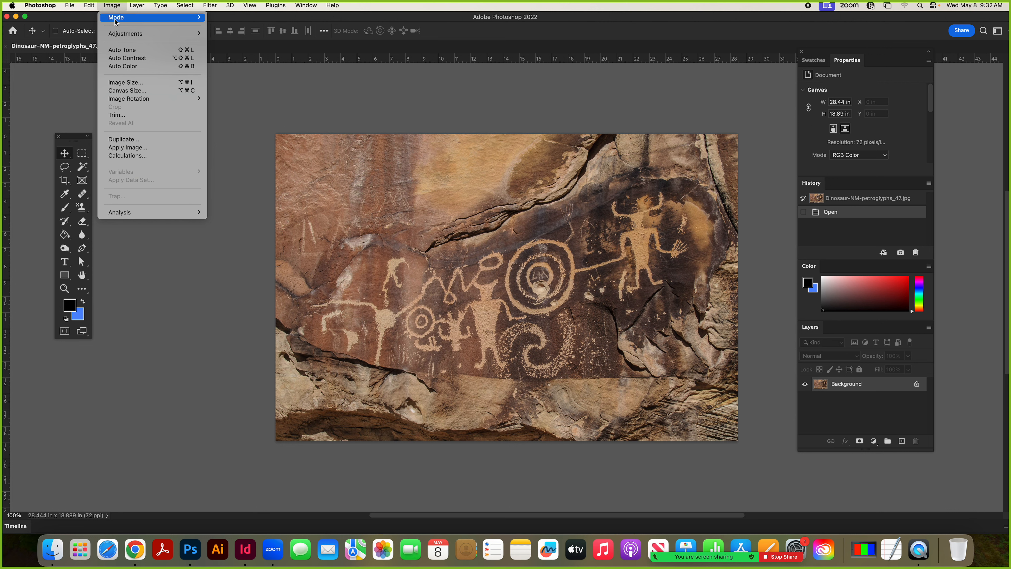
{"action": "mouse_move", "coordinate": [115, 20]}
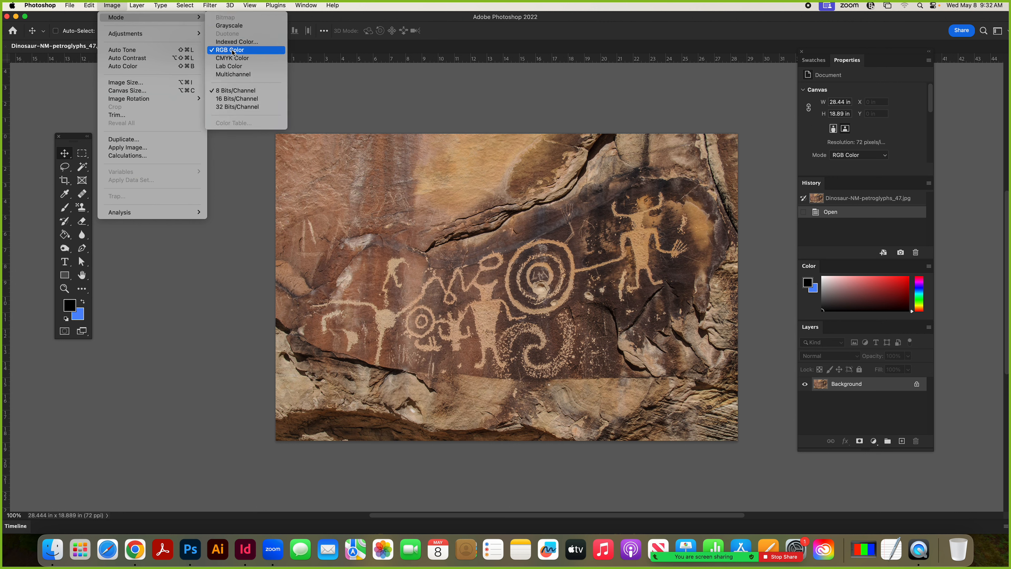
{"action": "left_click", "coordinate": [232, 60]}
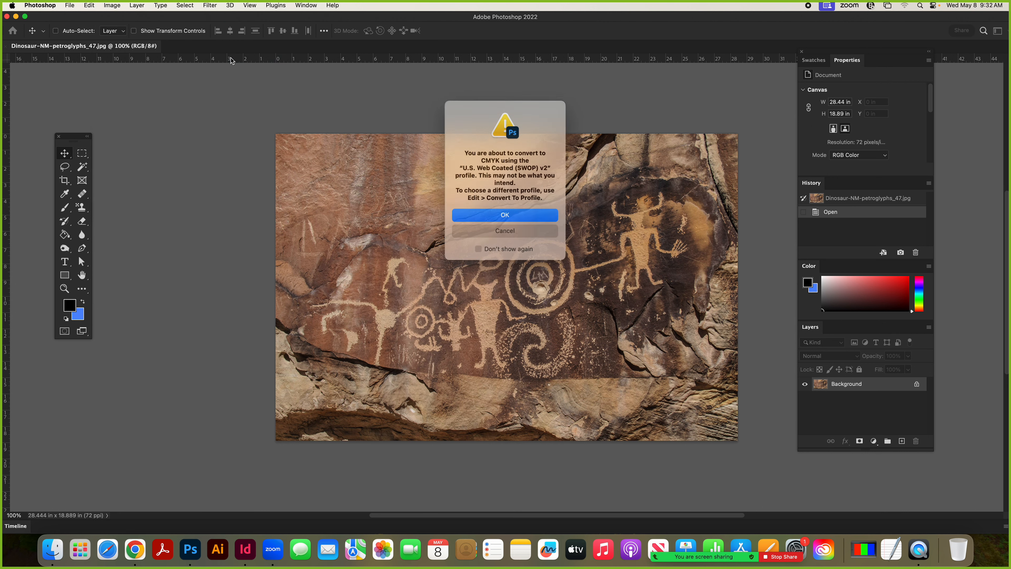
{"action": "left_click", "coordinate": [505, 215]}
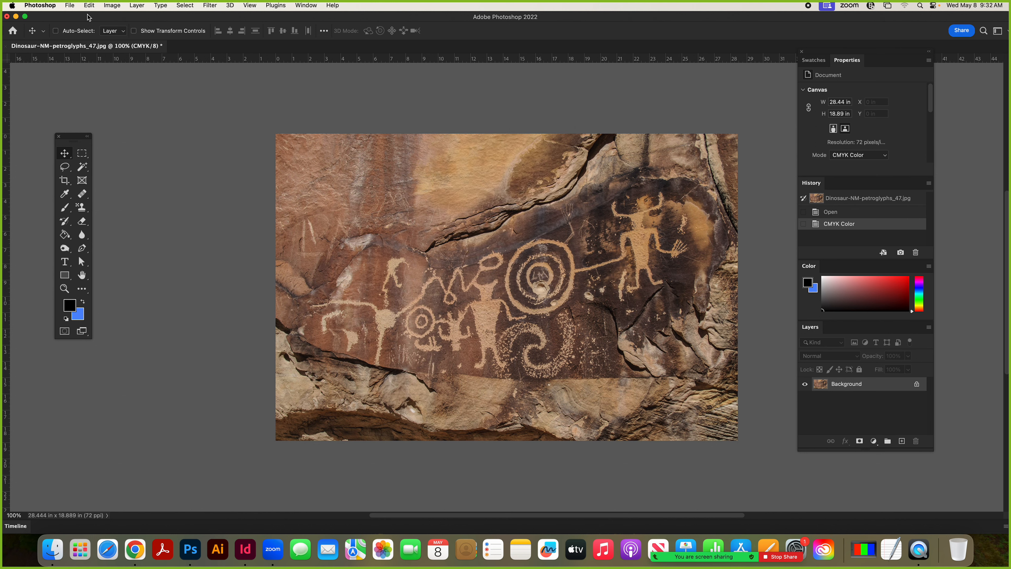
Resize the petroglyph image to a resolution of 300 pixels/inch and a width of 9 inches.
{"action": "left_click", "coordinate": [112, 6]}
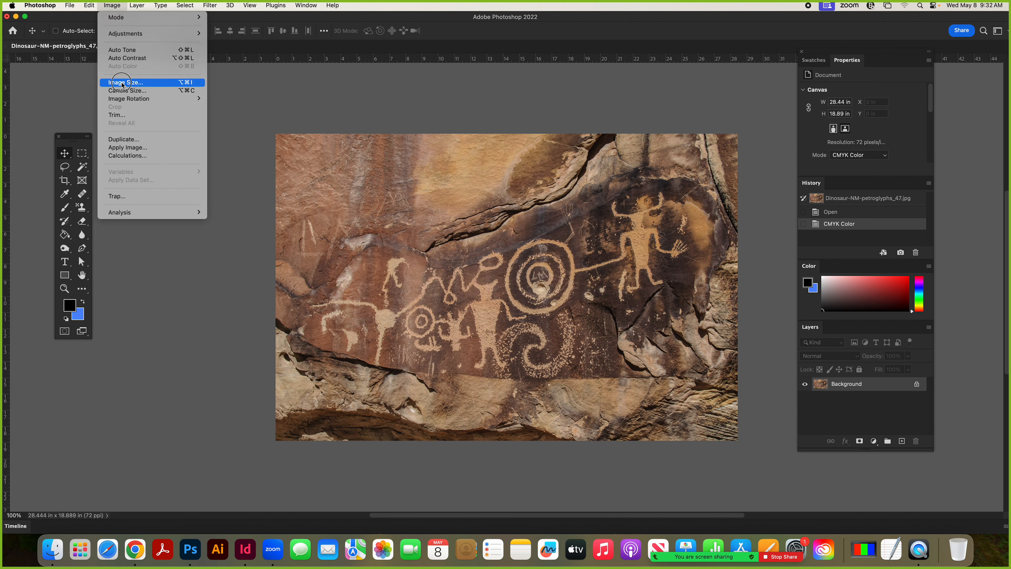
{"action": "left_click", "coordinate": [125, 83]}
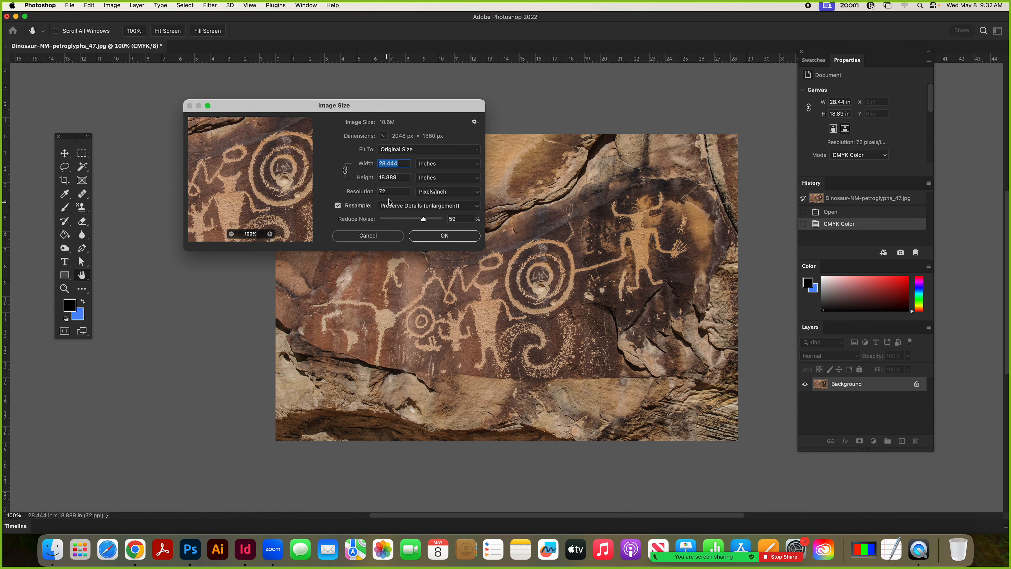
{"action": "left_click", "coordinate": [389, 192]}
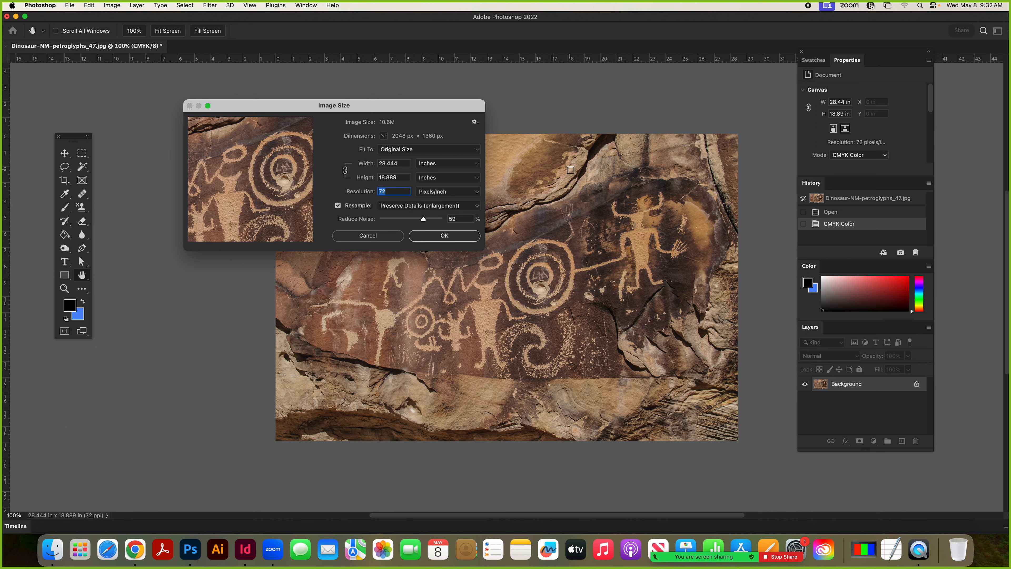
{"action": "type", "text": "300"}
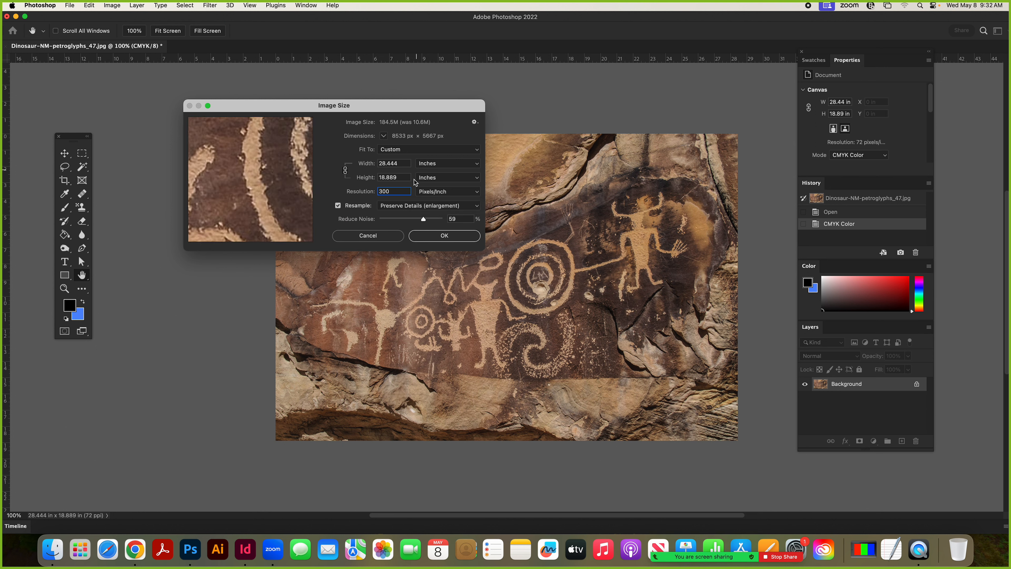
{"action": "double_click", "coordinate": [403, 165]}
{"action": "type", "text": "9"}
{"action": "left_click", "coordinate": [436, 235]}
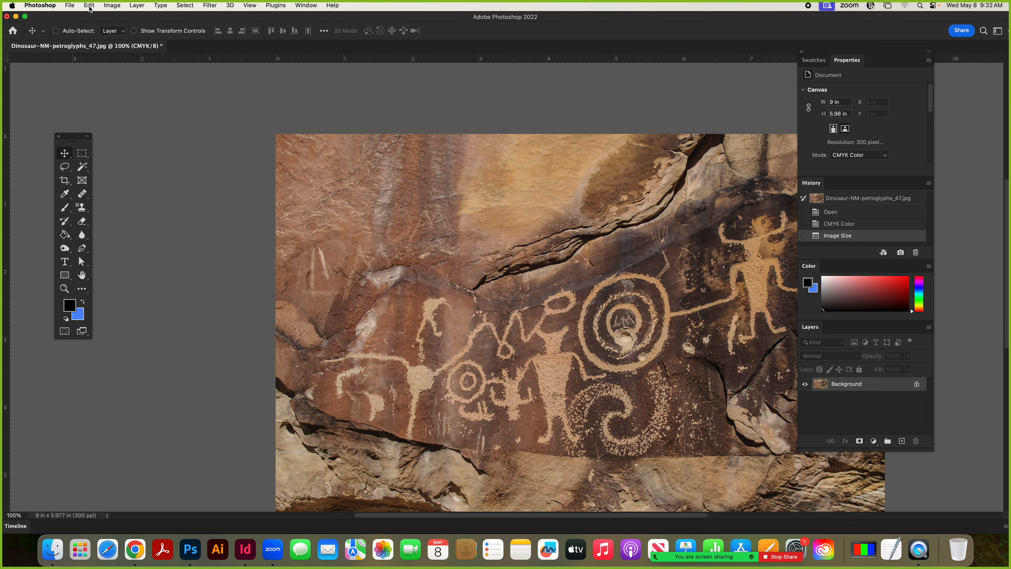
Save the petroglyph JPEG at Maximum quality 12 with the Progressive format option.
{"action": "left_click", "coordinate": [75, 7]}
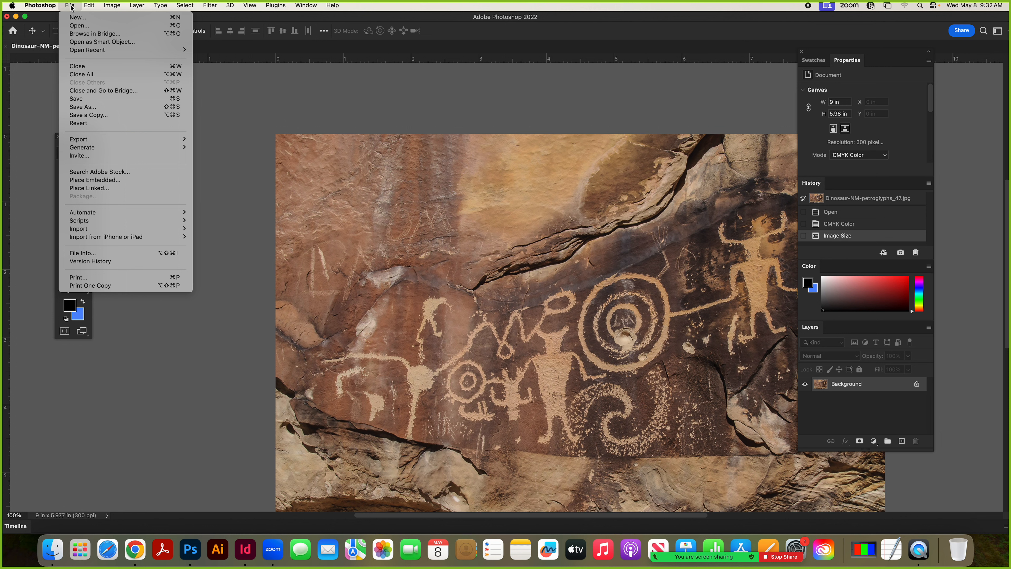
{"action": "left_click", "coordinate": [77, 98]}
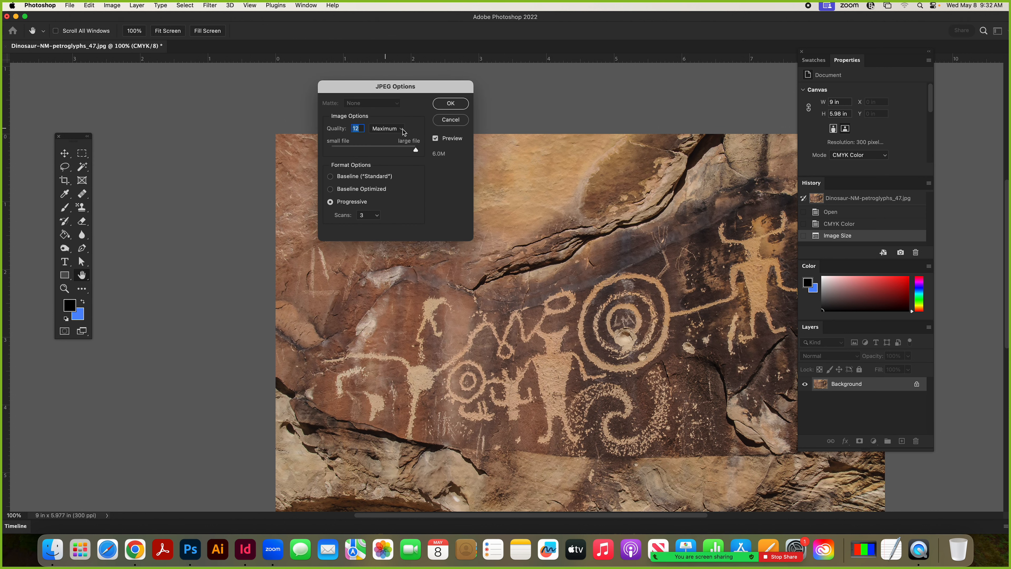
{"action": "left_click", "coordinate": [450, 104]}
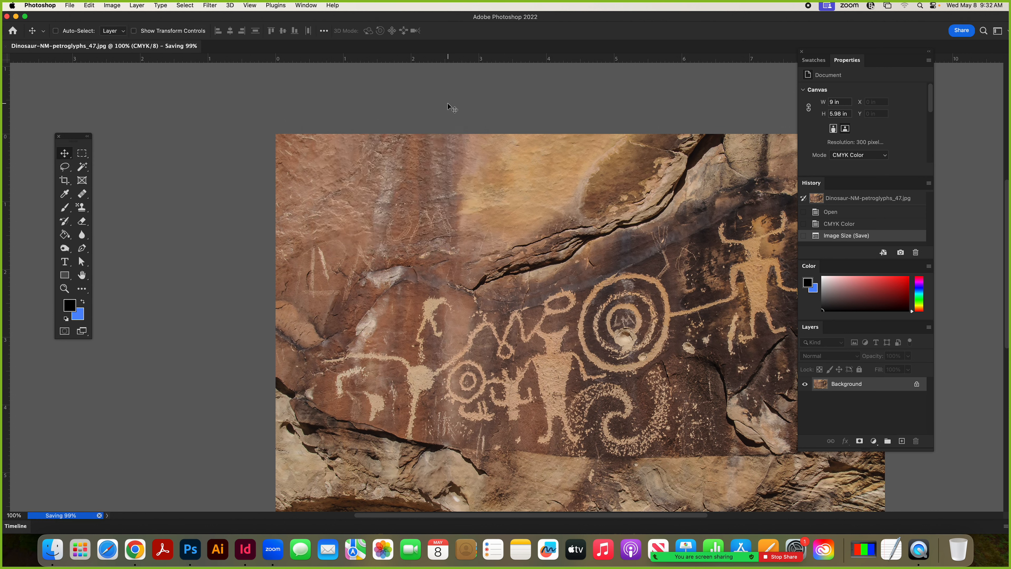
Switch to InDesign, deselect the Pictographs image and start packaging the document.
{"action": "left_click", "coordinate": [245, 549]}
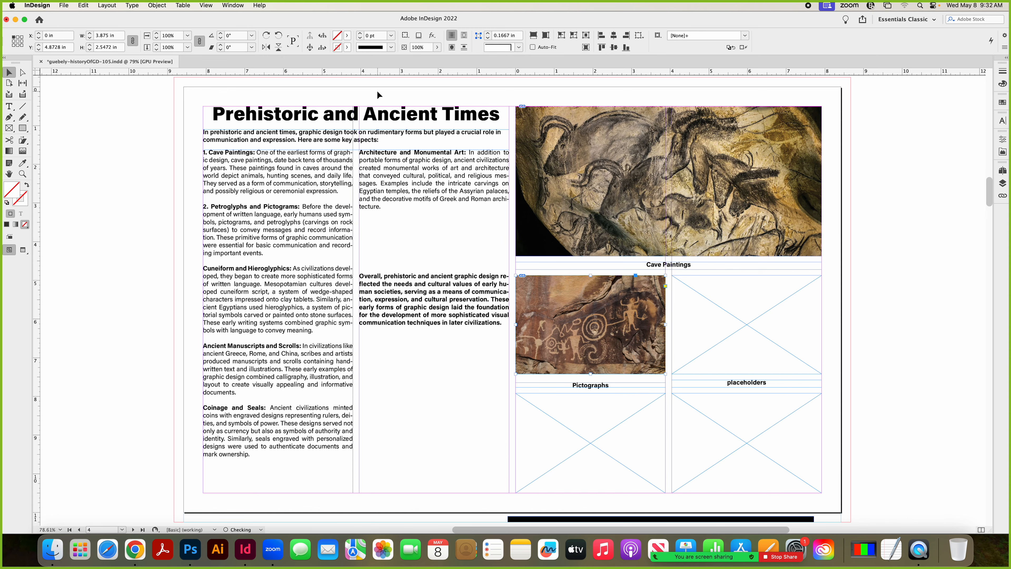
{"action": "left_click", "coordinate": [121, 89]}
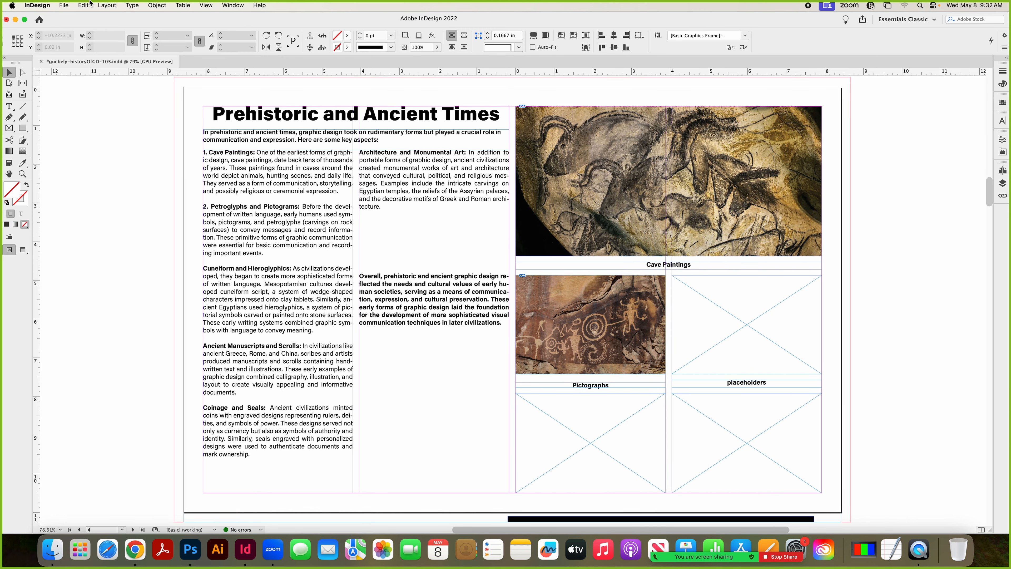
{"action": "left_click", "coordinate": [64, 5]}
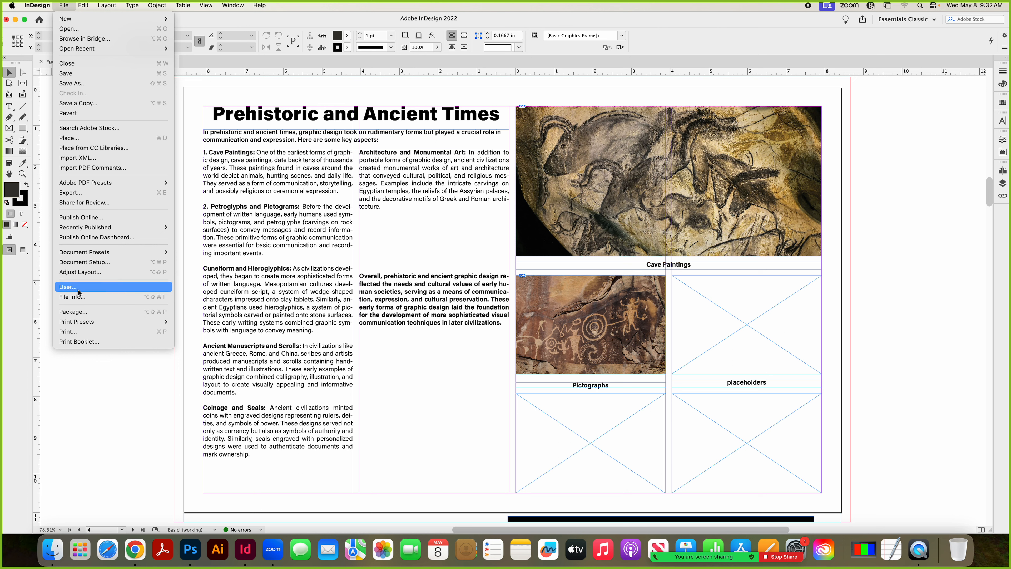
{"action": "left_click", "coordinate": [132, 311]}
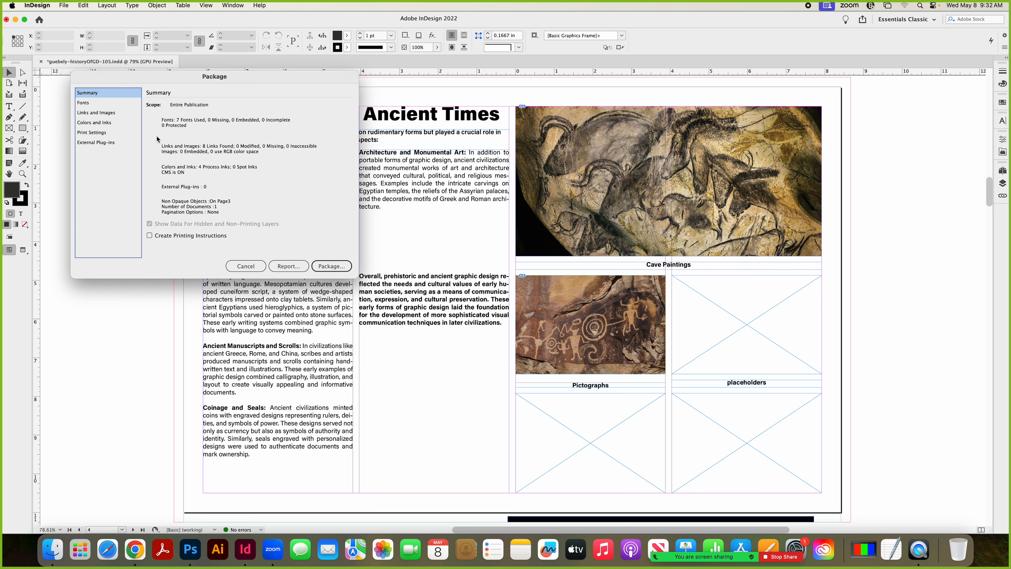
Examine the color type, link status and actual and effective resolution of the package's linked images.
{"action": "left_click", "coordinate": [94, 113]}
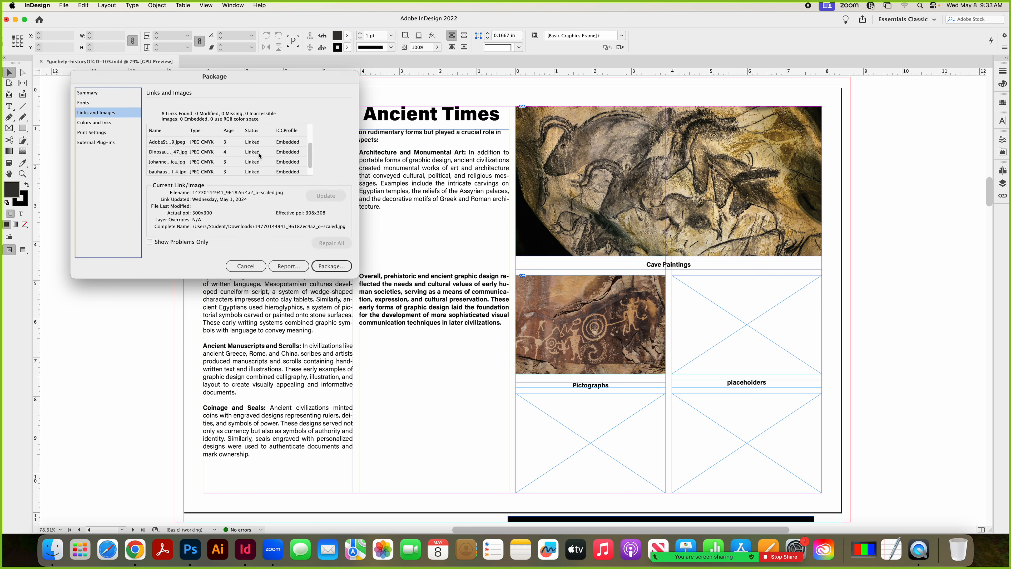
{"action": "mouse_move", "coordinate": [311, 153]}
{"action": "left_mouse_down"}
{"action": "mouse_move", "coordinate": [313, 168]}
{"action": "mouse_move", "coordinate": [313, 128]}
{"action": "mouse_move", "coordinate": [312, 169]}
{"action": "left_mouse_up"}
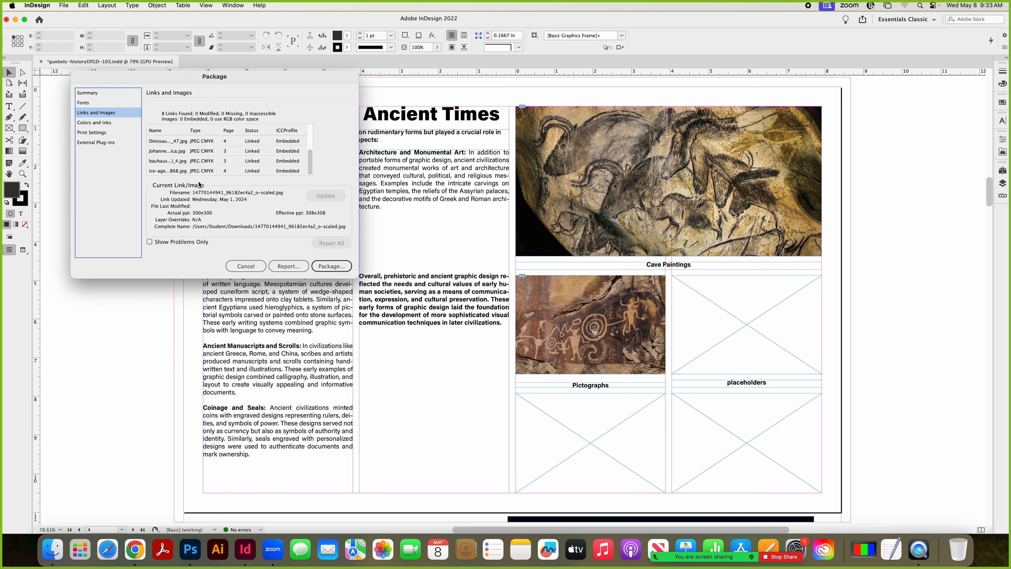
{"action": "left_click", "coordinate": [212, 172]}
{"action": "left_click", "coordinate": [209, 161]}
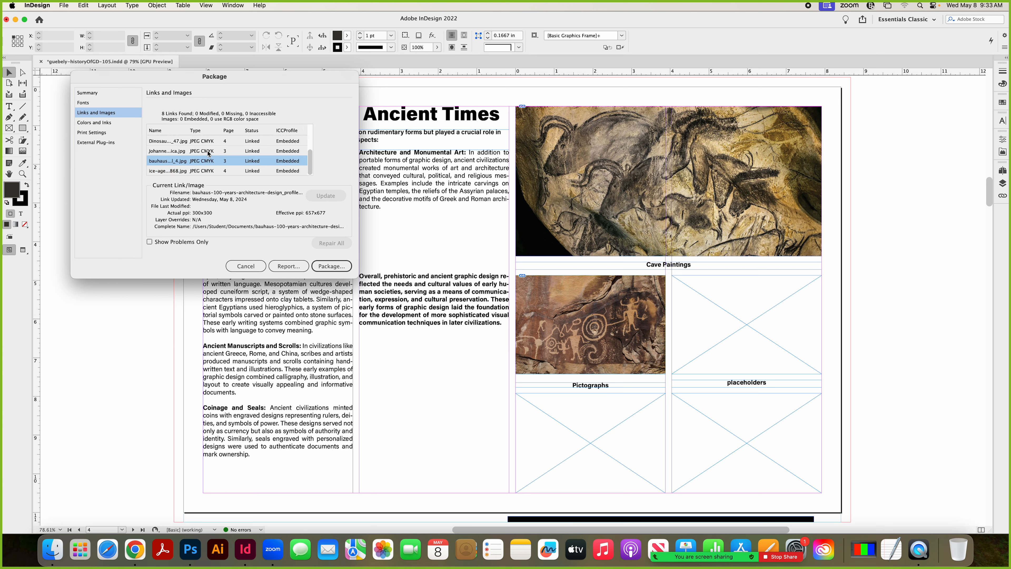
{"action": "left_click", "coordinate": [209, 151]}
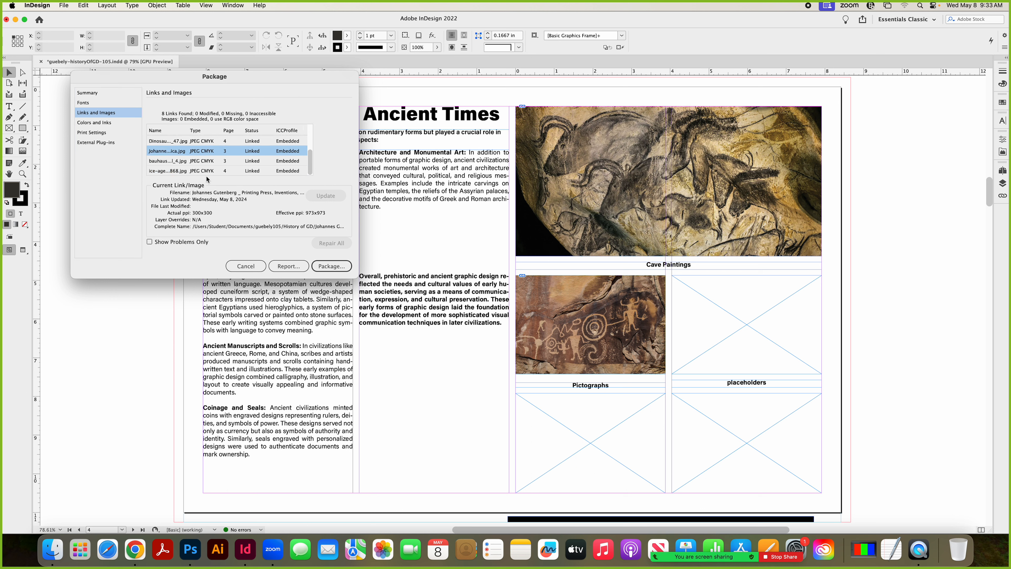
{"action": "left_click_drag", "start_coordinate": [310, 166], "coordinate": [316, 124]}
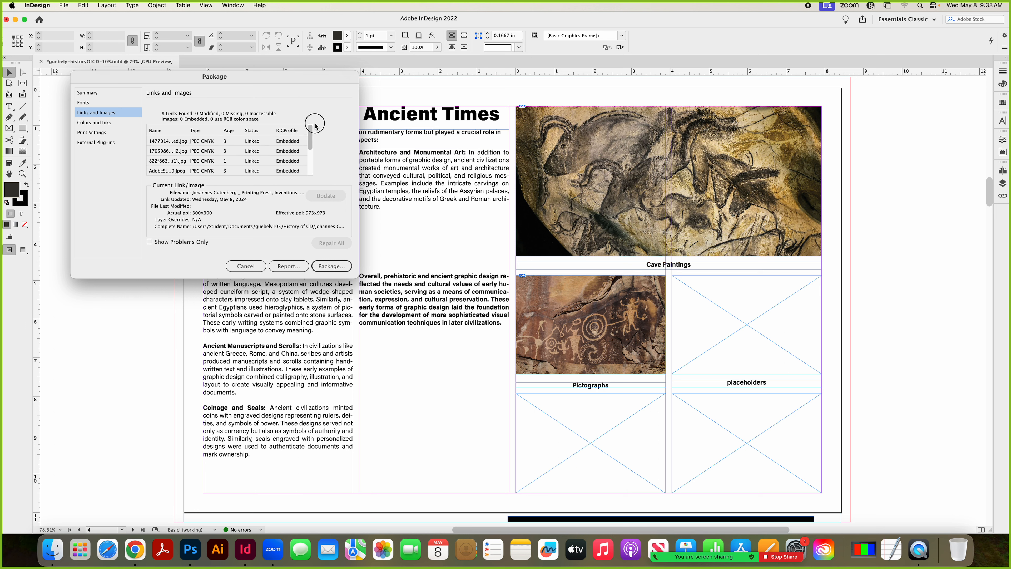
{"action": "left_click", "coordinate": [207, 142]}
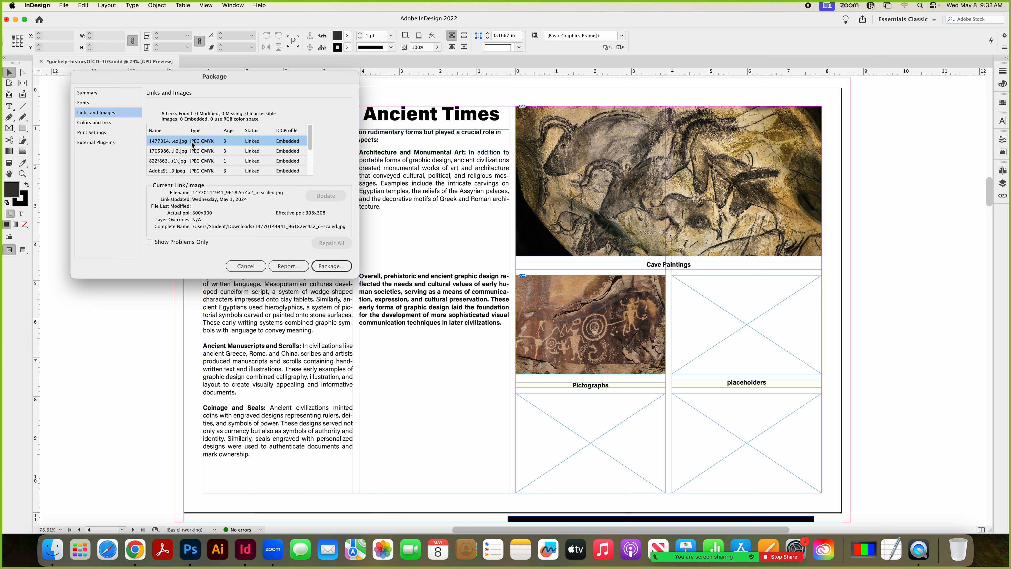
{"action": "left_click_drag", "start_coordinate": [311, 136], "coordinate": [310, 176]}
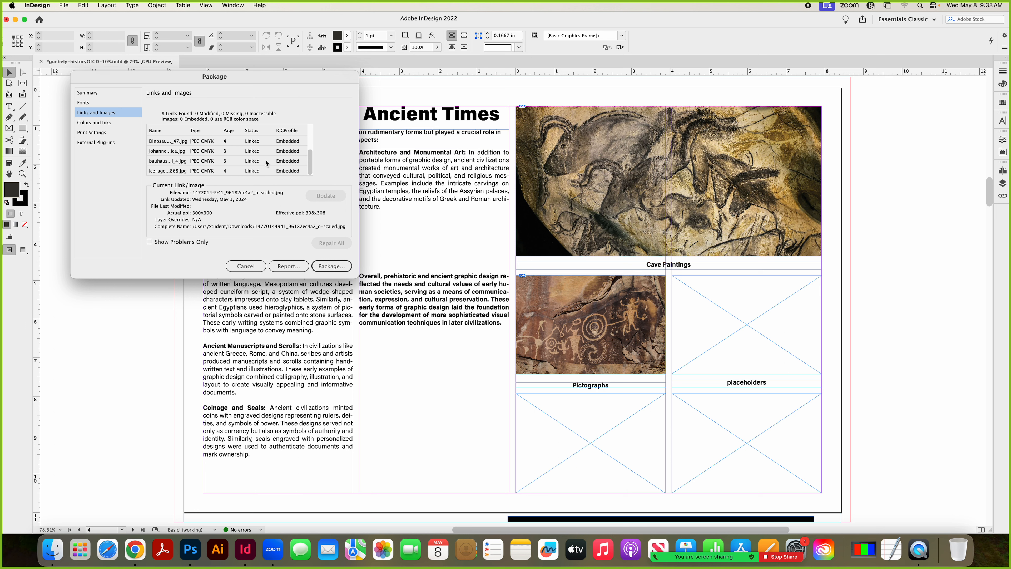
{"action": "mouse_move", "coordinate": [310, 162]}
{"action": "left_mouse_down"}
{"action": "mouse_move", "coordinate": [309, 140]}
{"action": "mouse_move", "coordinate": [310, 172]}
{"action": "left_mouse_up"}
Save the publication and package it with v2 inserted after 105 in the folder name, continuing with the current PDF settings.
{"action": "left_click", "coordinate": [332, 268]}
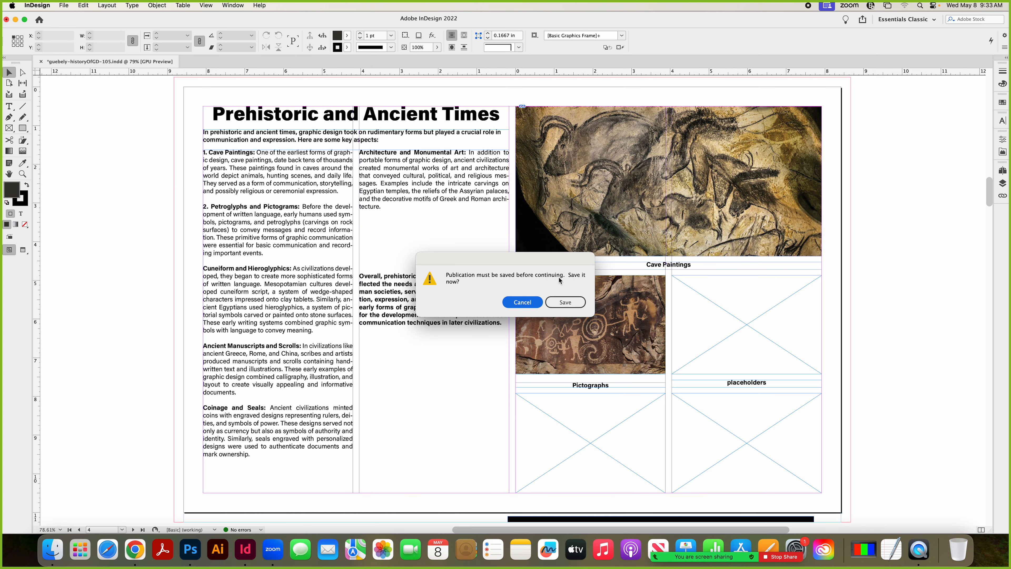
{"action": "left_click", "coordinate": [566, 303]}
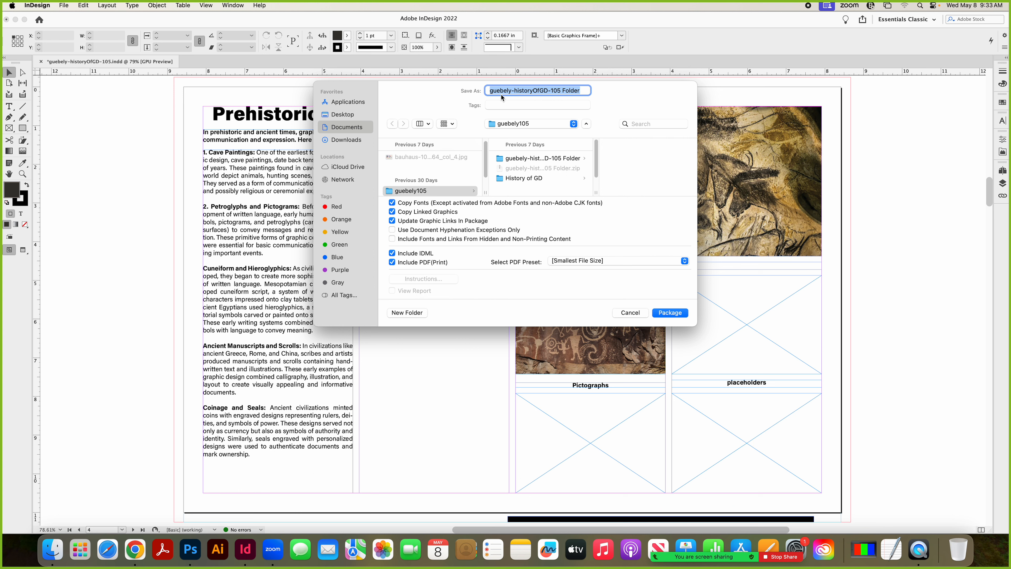
{"action": "left_click", "coordinate": [513, 91]}
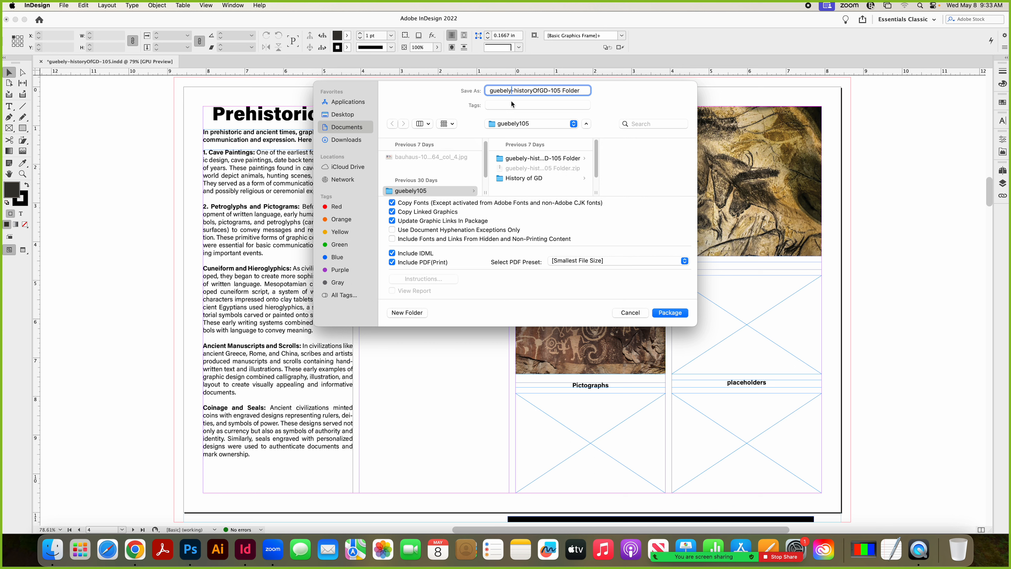
{"action": "left_click_drag", "start_coordinate": [513, 90], "coordinate": [548, 90]}
{"action": "left_click", "coordinate": [551, 90]}
{"action": "left_click", "coordinate": [579, 90]}
{"action": "left_click", "coordinate": [513, 91]}
{"action": "left_click", "coordinate": [549, 90]}
{"action": "type", "text": "v23"}
{"action": "key", "text": "BackSpace"}
{"action": "left_click", "coordinate": [590, 92]}
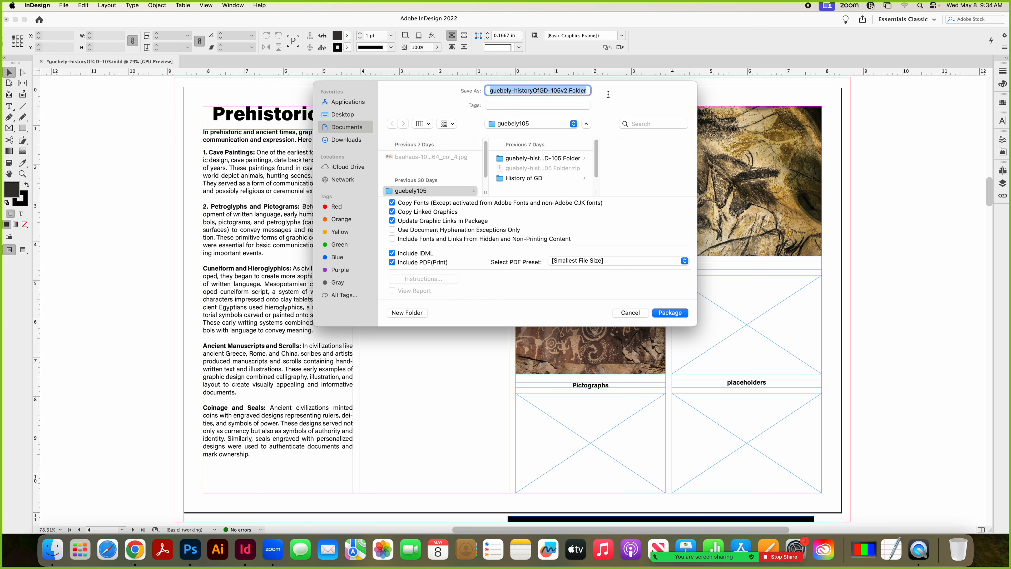
{"action": "left_click", "coordinate": [666, 313]}
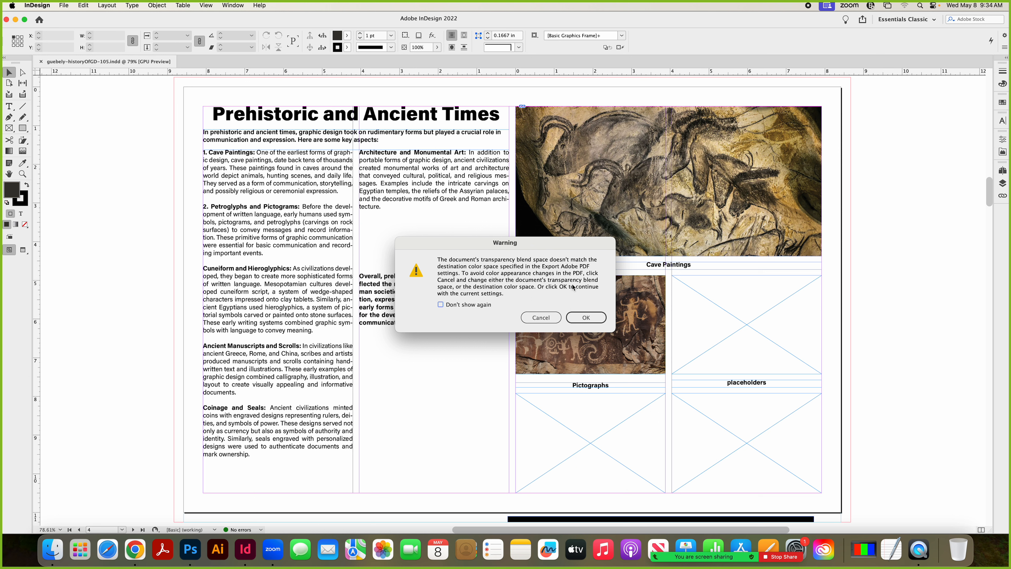
{"action": "left_click", "coordinate": [583, 317]}
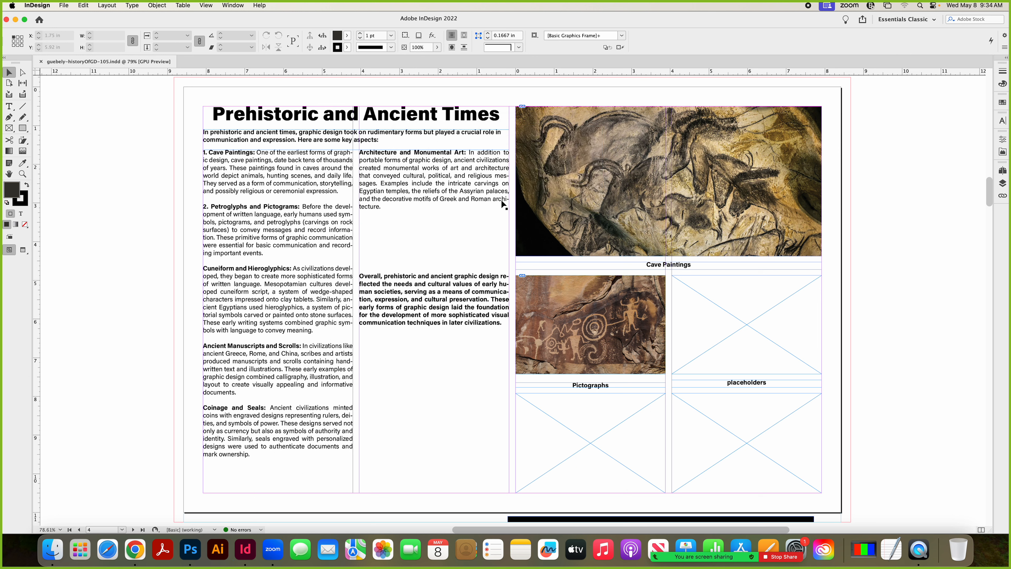
Switch to Finder and examine the new v2 package folder within Documents, including its Document fonts.
{"action": "left_click", "coordinate": [56, 562]}
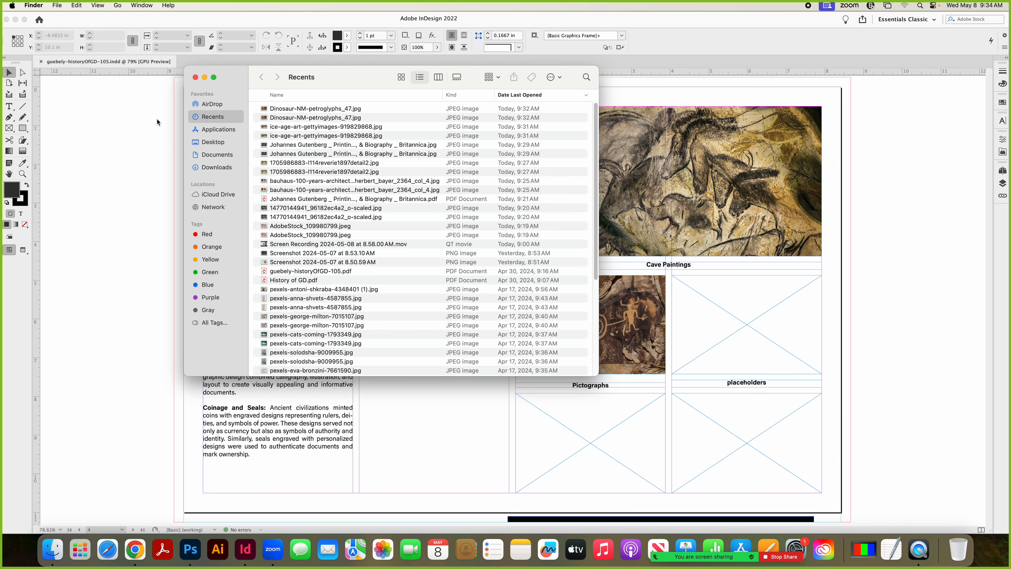
{"action": "left_click", "coordinate": [223, 155]}
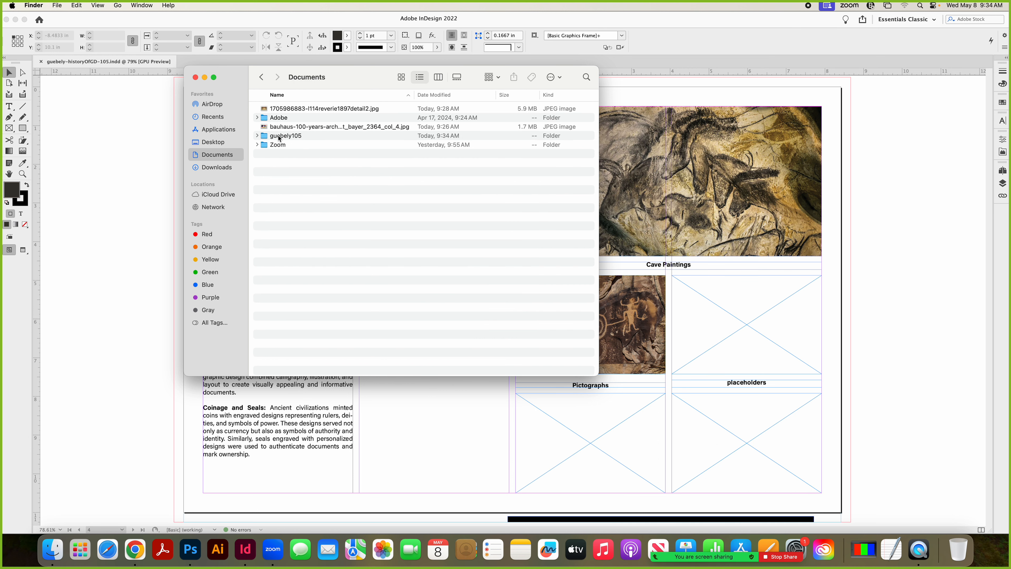
{"action": "left_click", "coordinate": [279, 137]}
{"action": "left_click", "coordinate": [256, 136]}
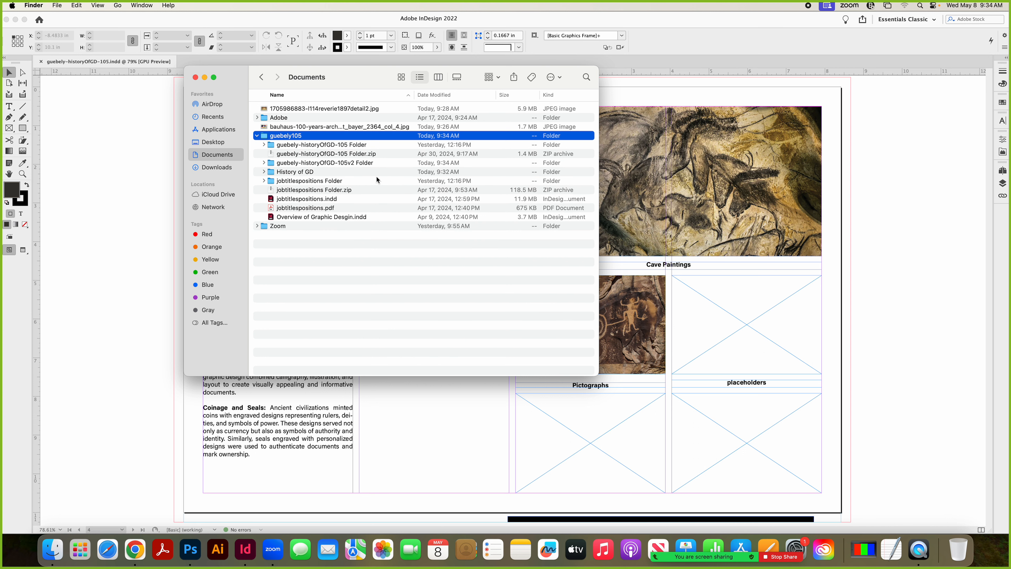
{"action": "left_click", "coordinate": [345, 164]}
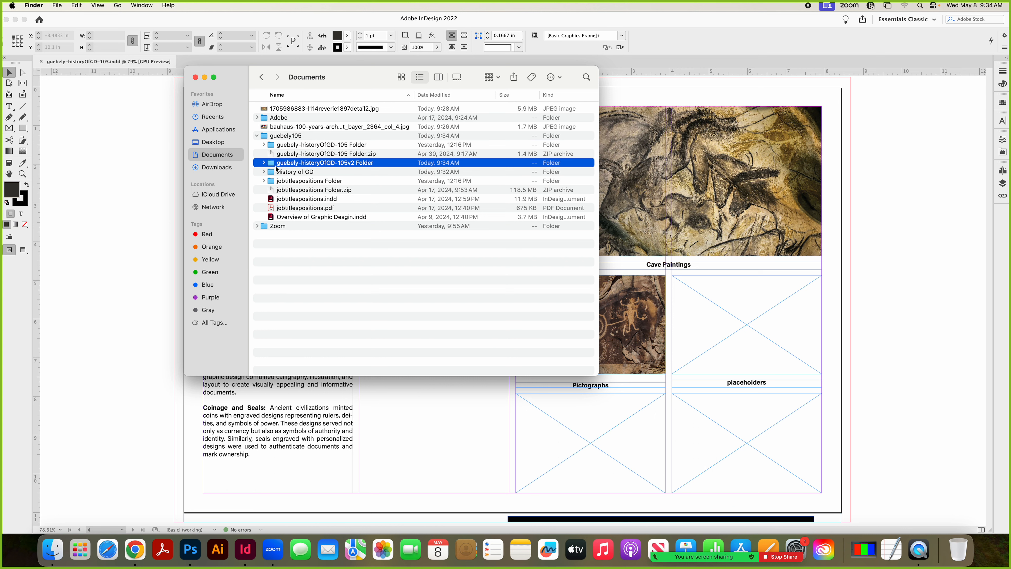
{"action": "left_click", "coordinate": [263, 163]}
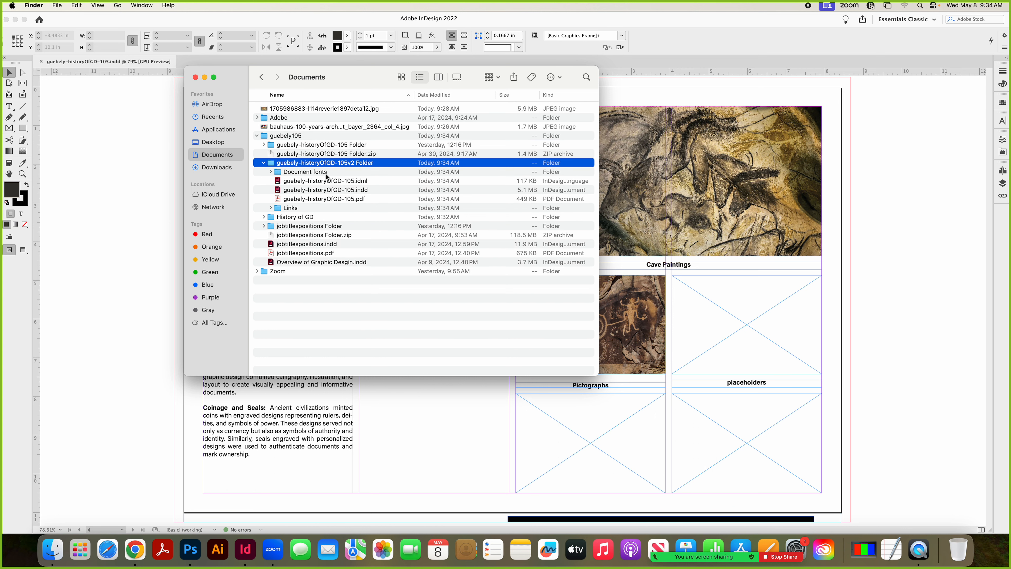
{"action": "left_click", "coordinate": [271, 172]}
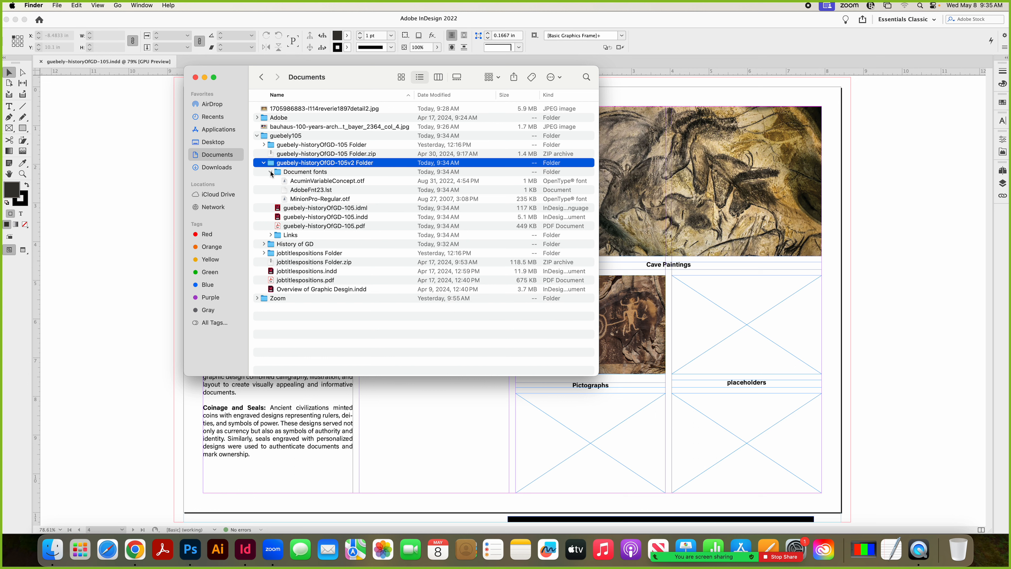
Examine the package's IDML, INDD and PDF files and the images in its Links folder, then collapse the v2 package folder.
{"action": "left_click", "coordinate": [271, 172]}
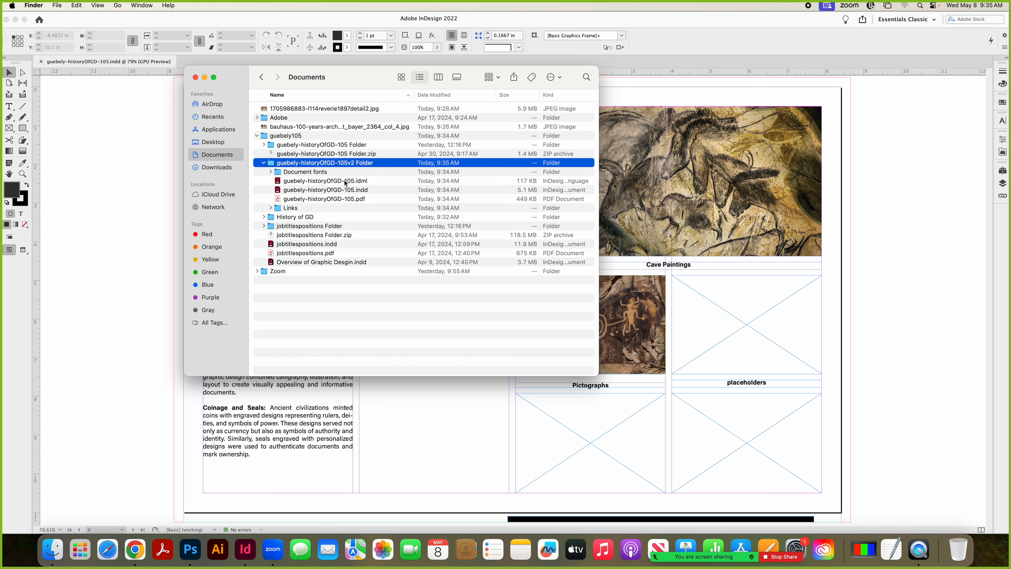
{"action": "left_click", "coordinate": [360, 182]}
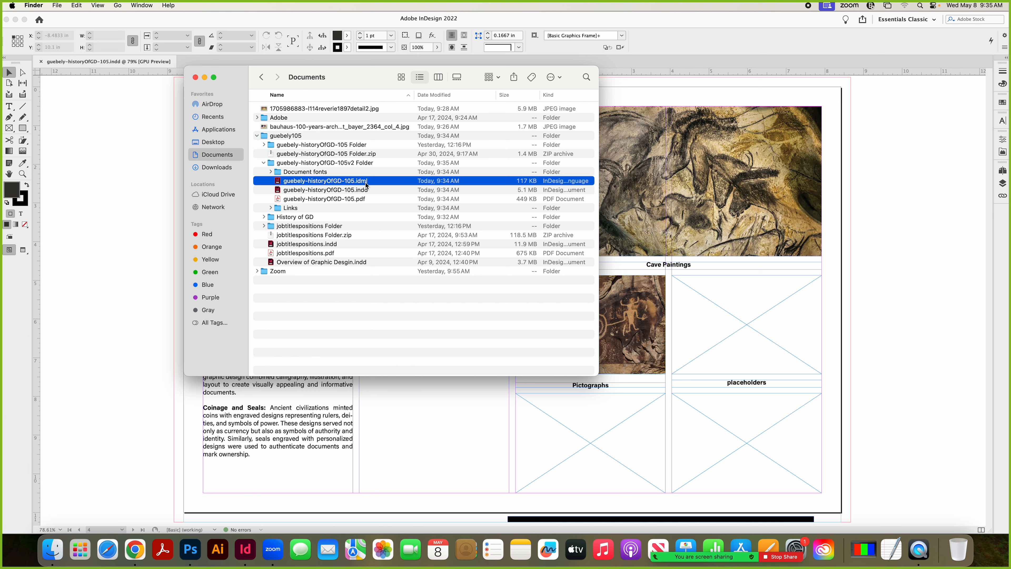
{"action": "left_click", "coordinate": [355, 193]}
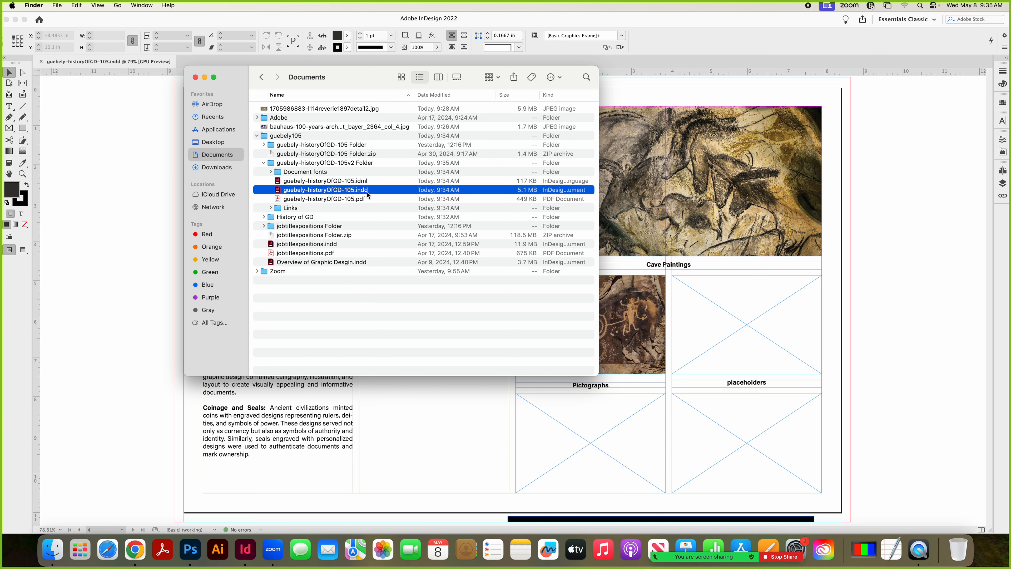
{"action": "left_click", "coordinate": [326, 200]}
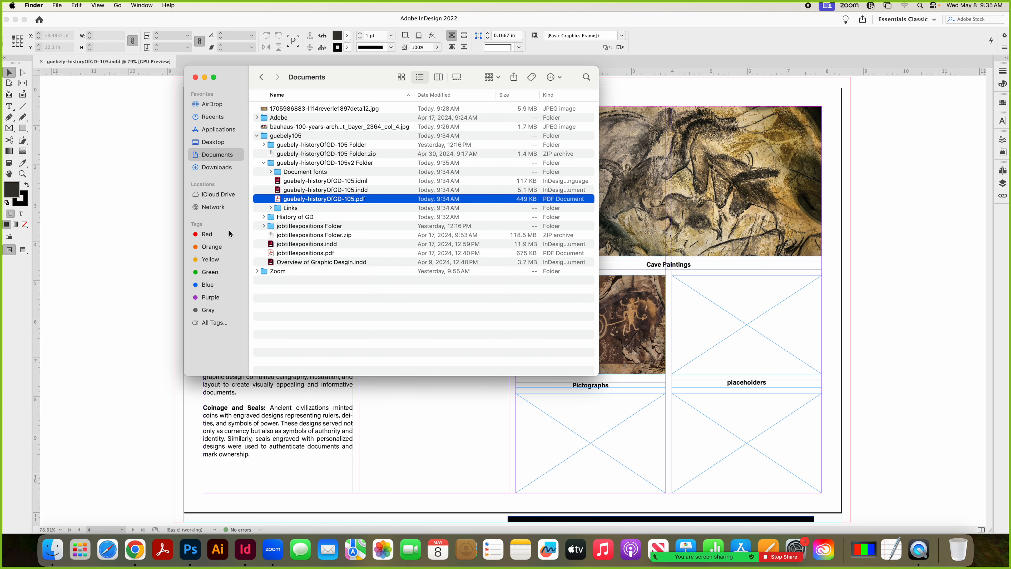
{"action": "left_click", "coordinate": [271, 208]}
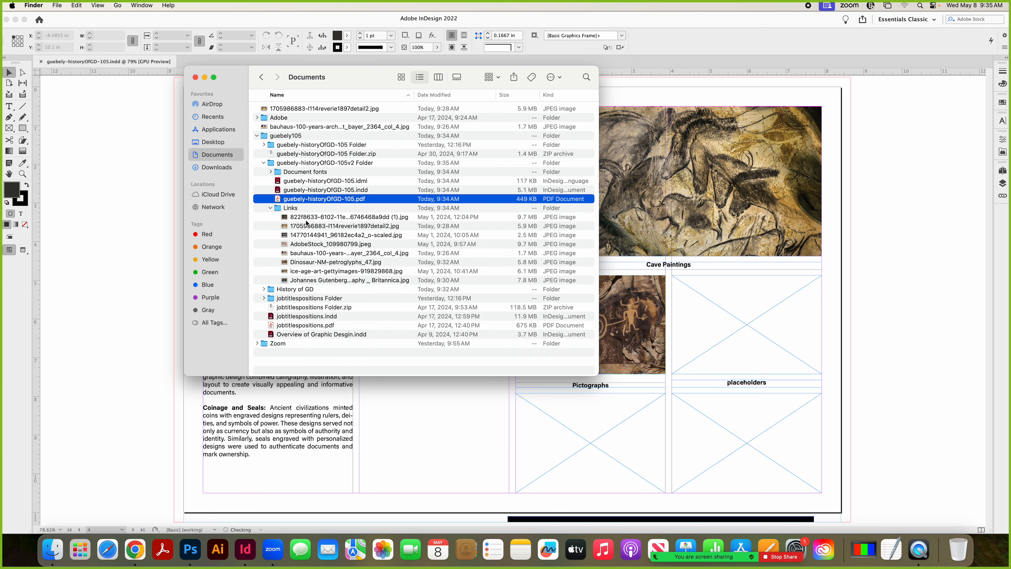
{"action": "left_click", "coordinate": [275, 207]}
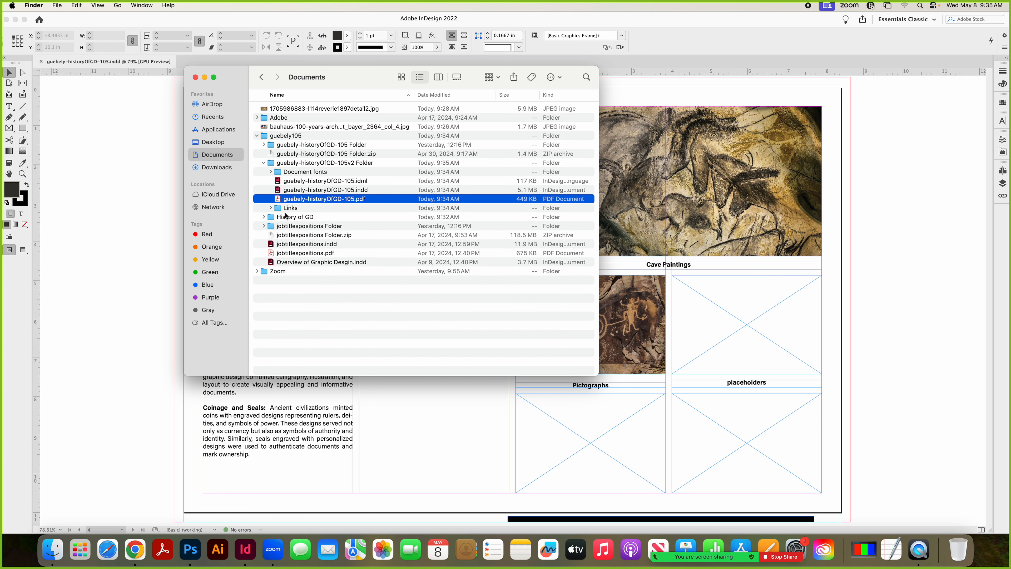
{"action": "left_click", "coordinate": [264, 162]}
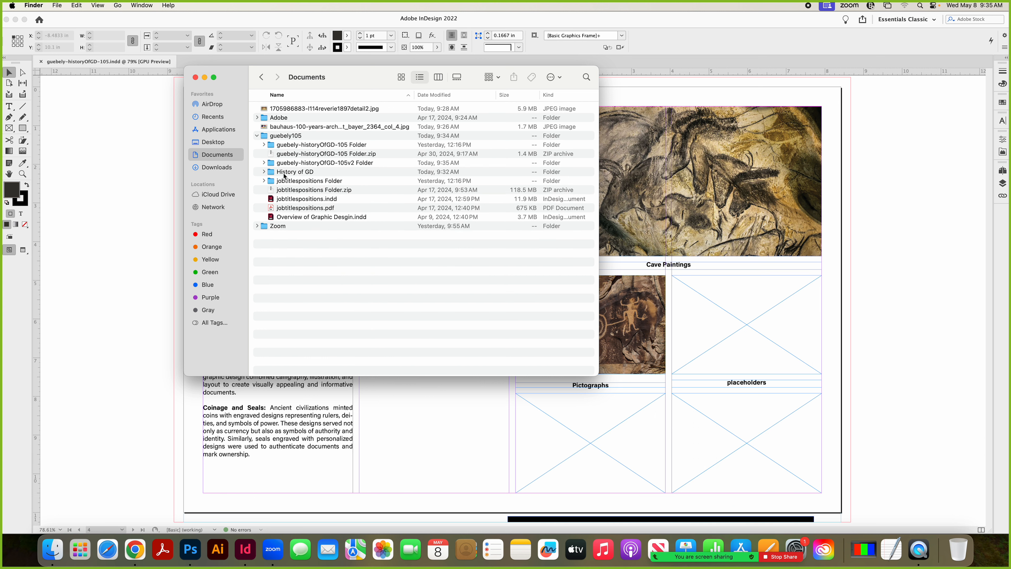
Compress the historyOfGD-105v2 package folder into a ZIP archive and close both Finder windows.
{"action": "left_click", "coordinate": [271, 163]}
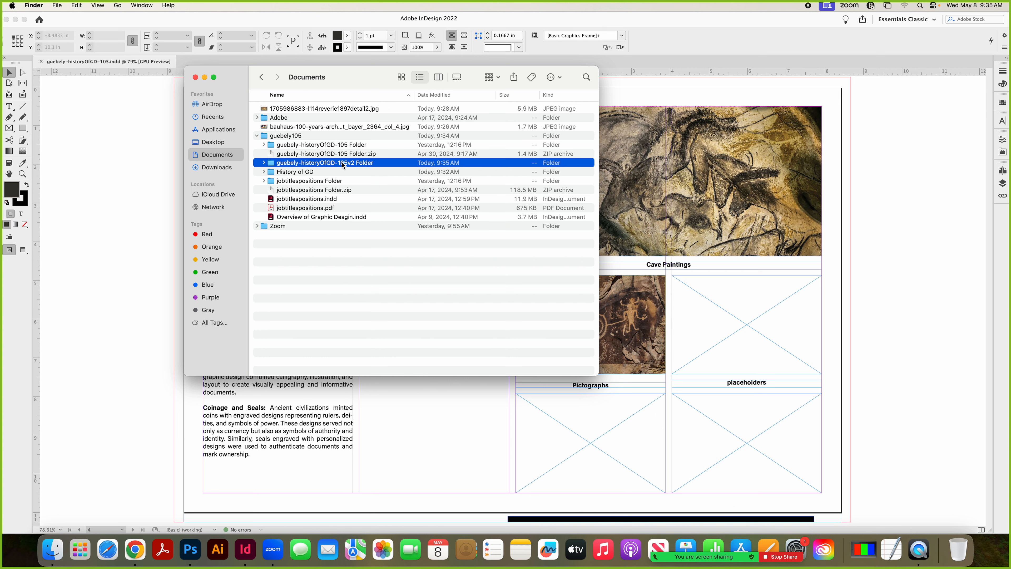
{"action": "right_click", "coordinate": [325, 164]}
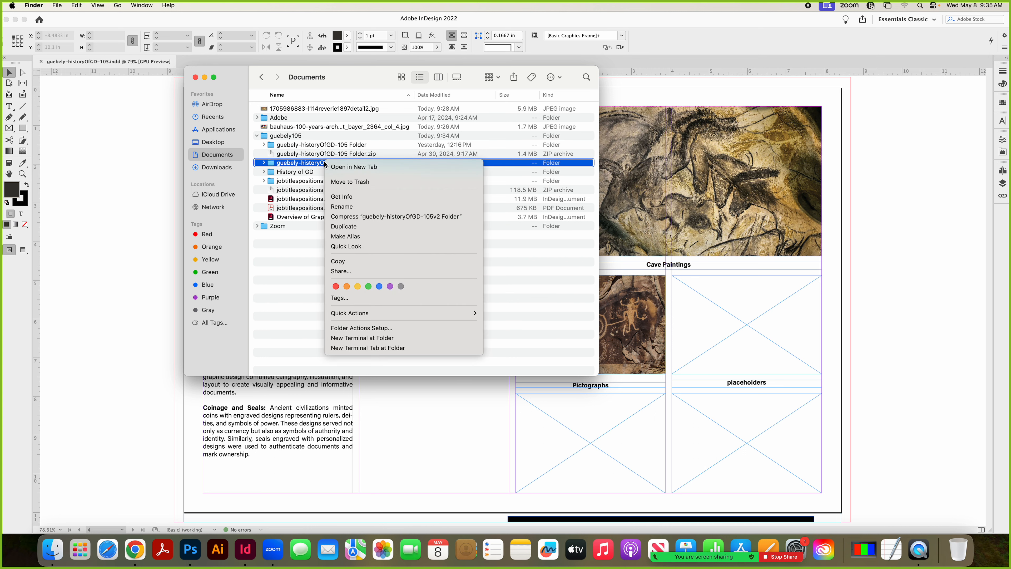
{"action": "left_click", "coordinate": [348, 217]}
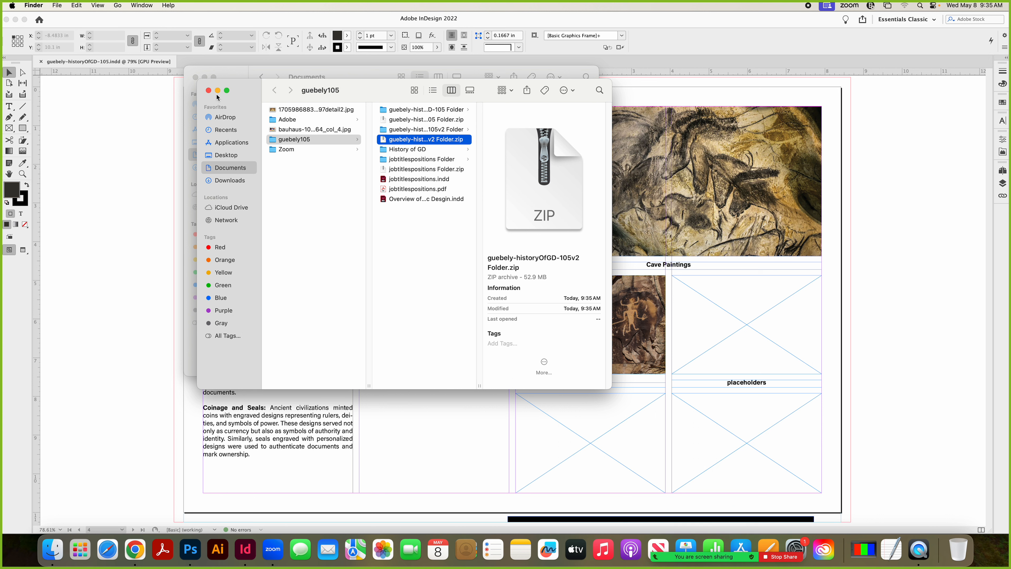
{"action": "left_click", "coordinate": [208, 90]}
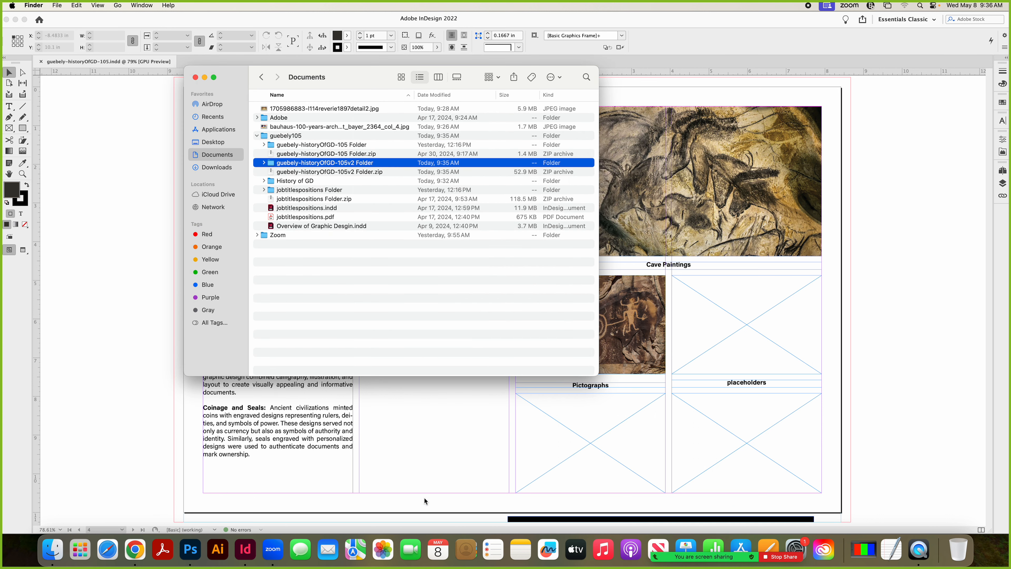
{"action": "left_click", "coordinate": [197, 77]}
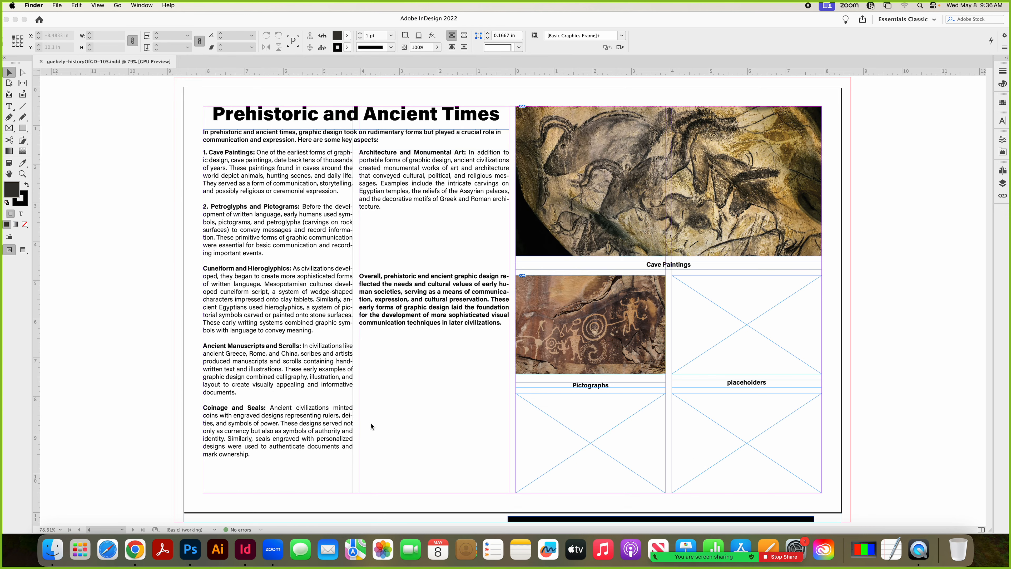